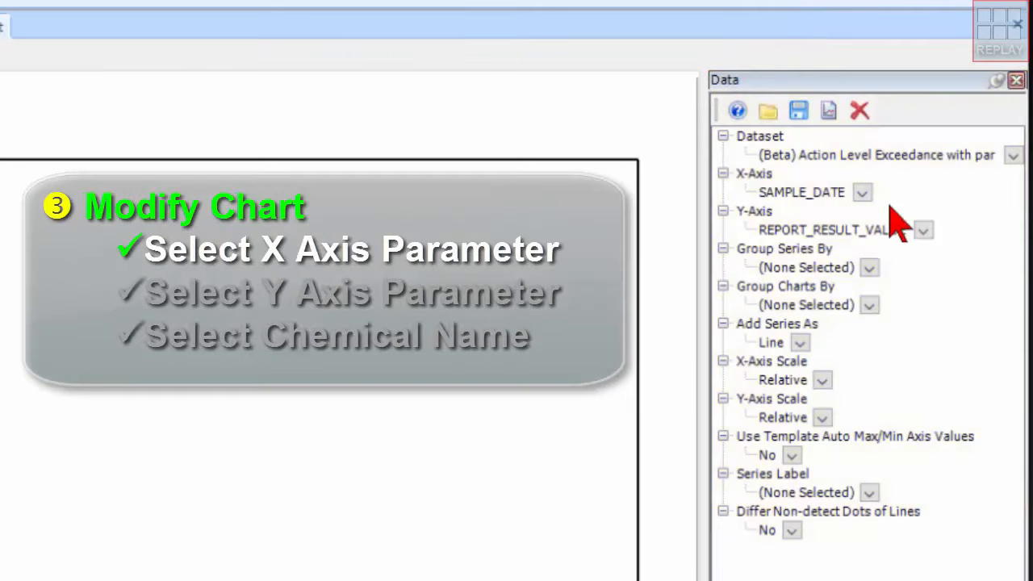
Add a line series with SYS_LOC_CODE on the X-axis and charts grouped by CHEMICAL_NAME.
click(858, 190)
click(858, 191)
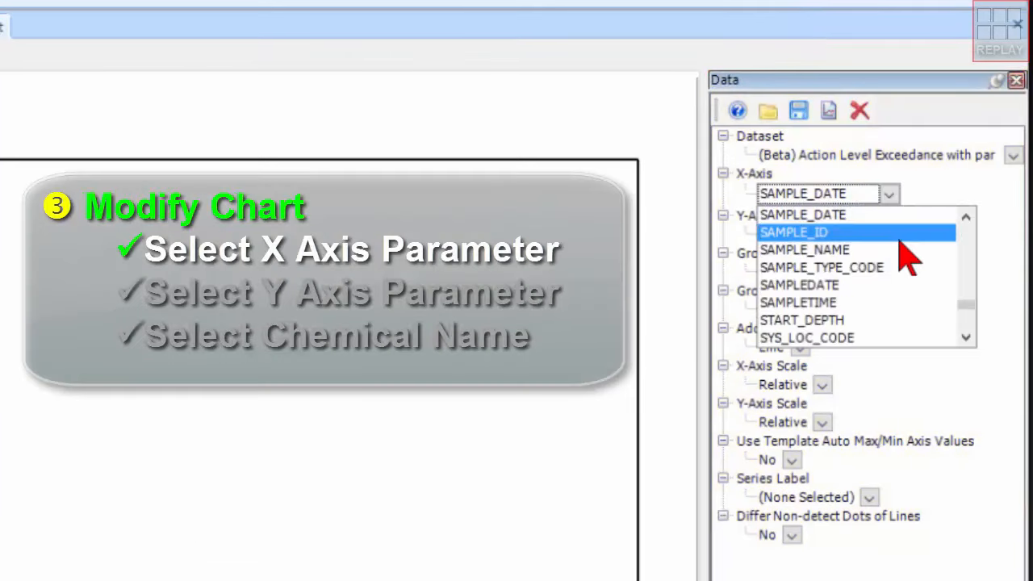
click(886, 339)
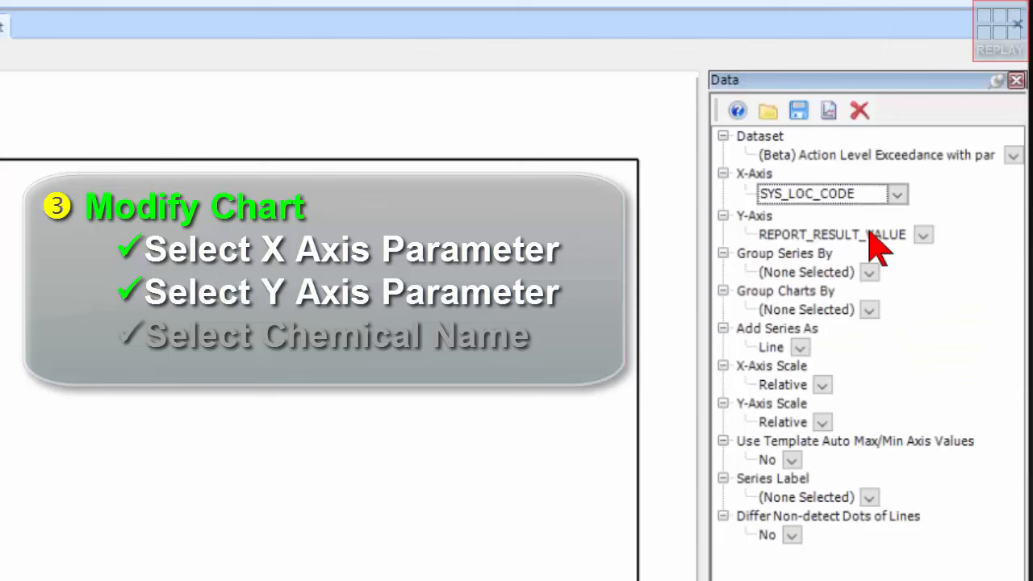
click(868, 310)
key(c)
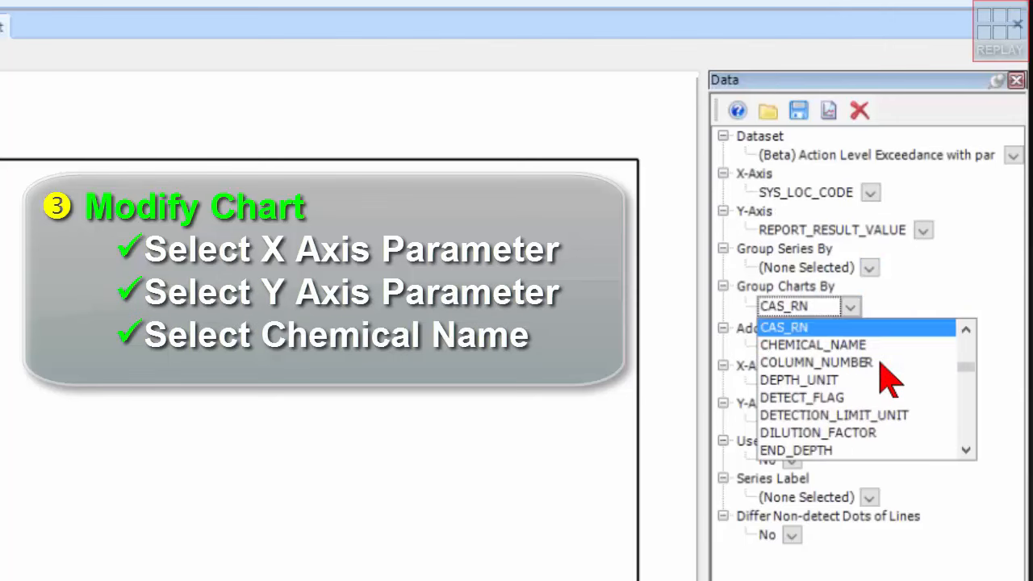
click(875, 345)
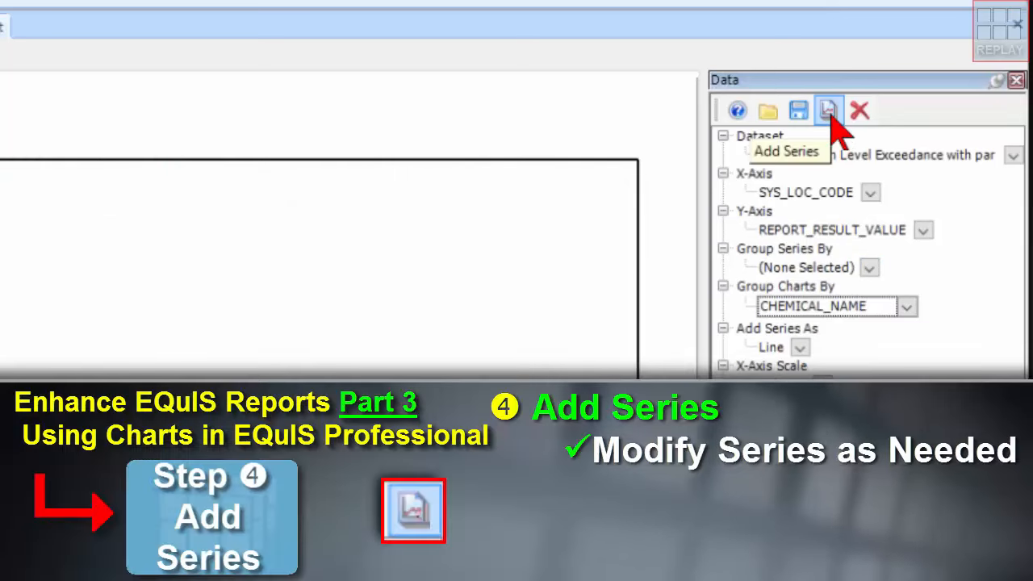
click(828, 114)
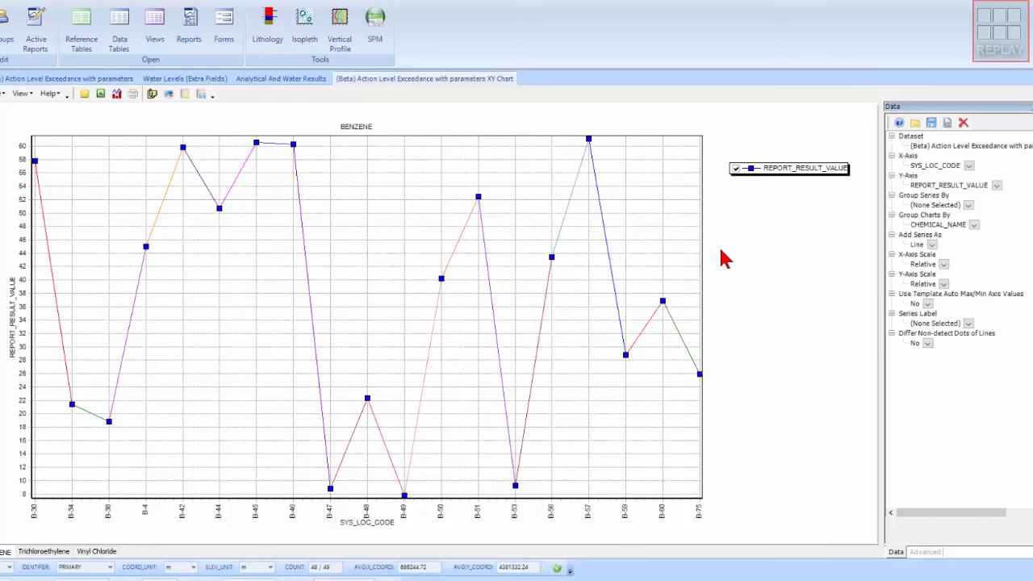
Clear the line series from the chart and add the REPORT_RESULT_VALUE series as Bar instead.
click(964, 127)
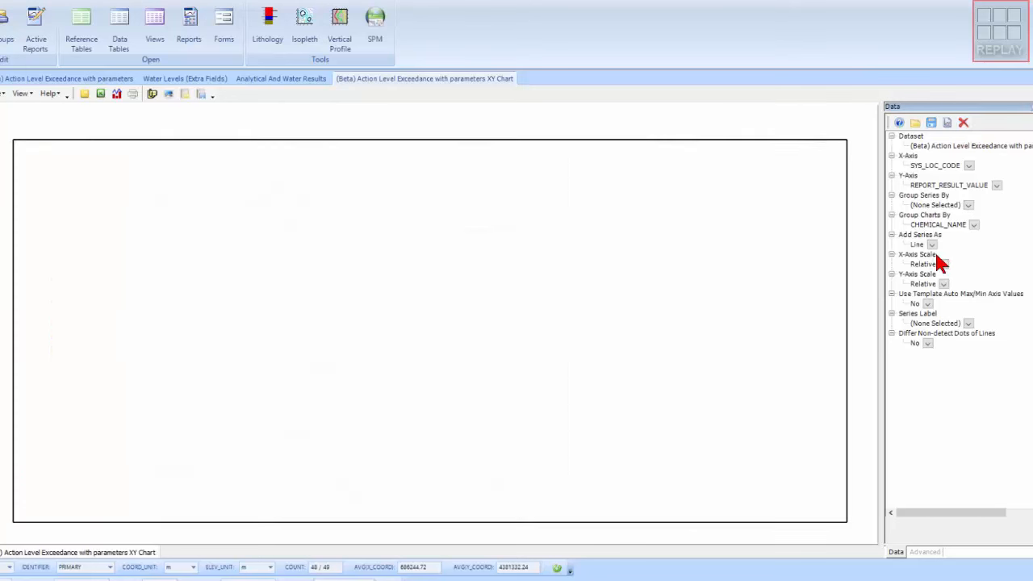
click(931, 245)
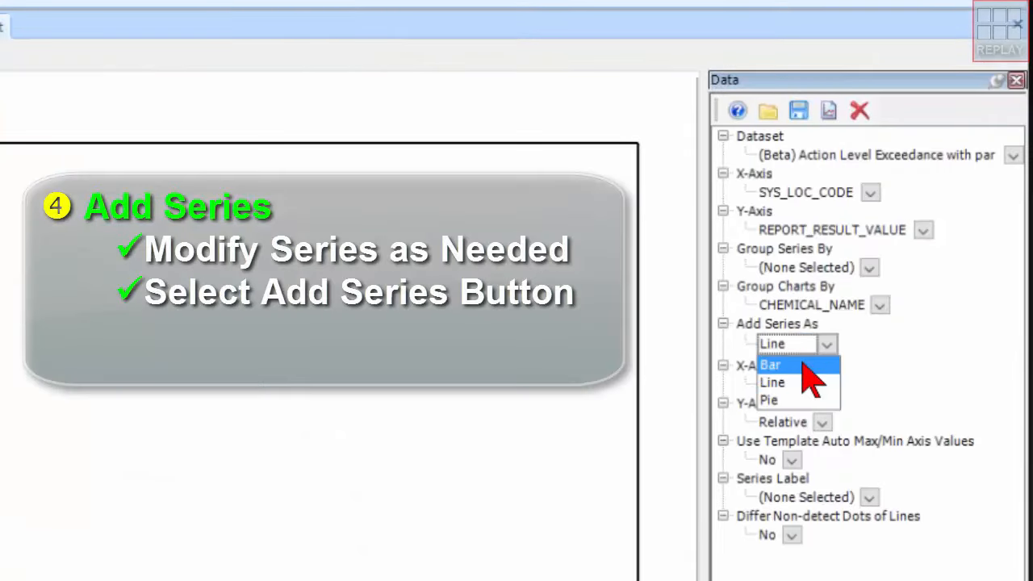
click(802, 365)
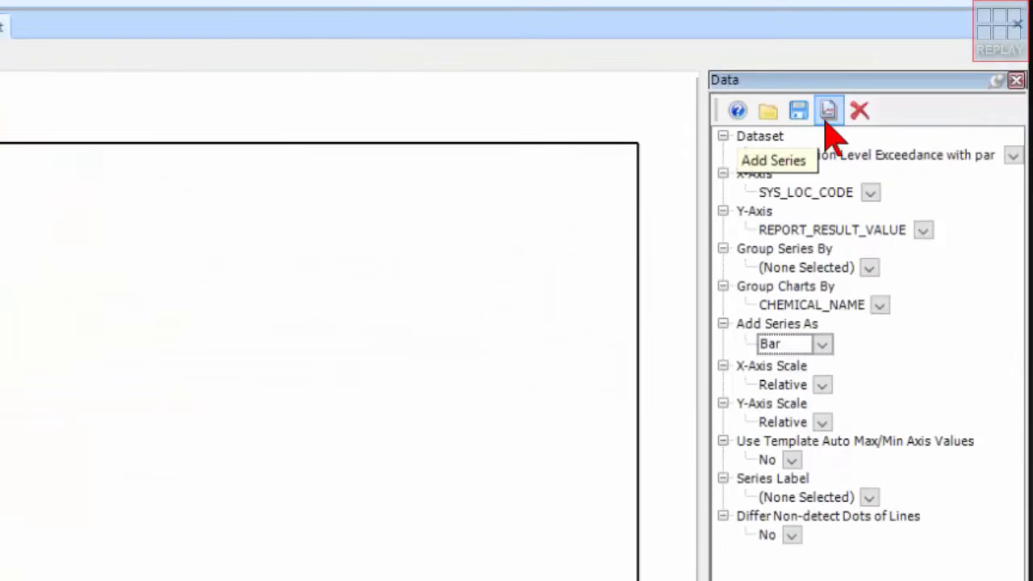
click(824, 120)
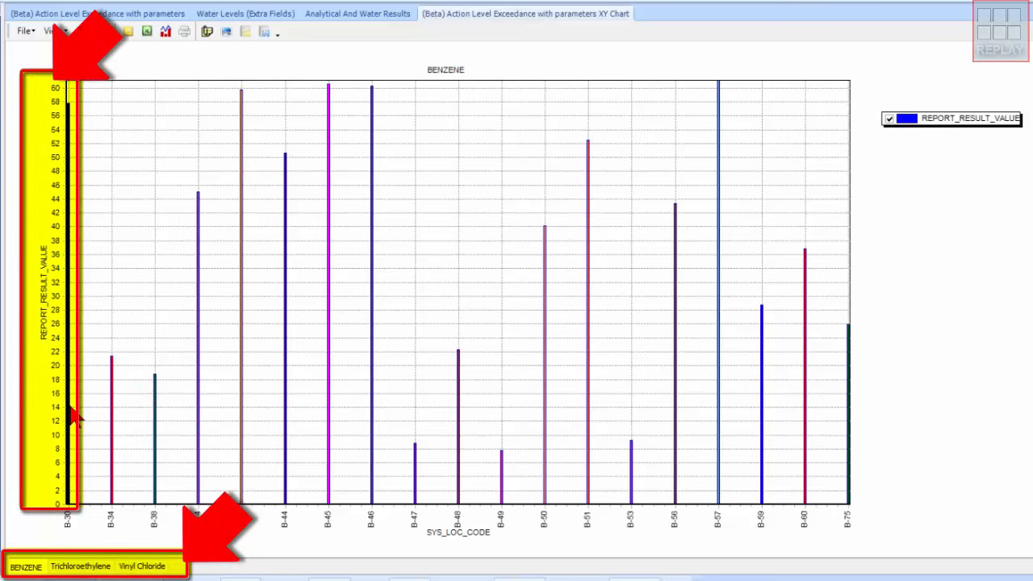
View the Trichloroethylene and Vinyl Chloride bar charts, comparing their Y-axis scales, and return to the BENZENE chart.
click(91, 569)
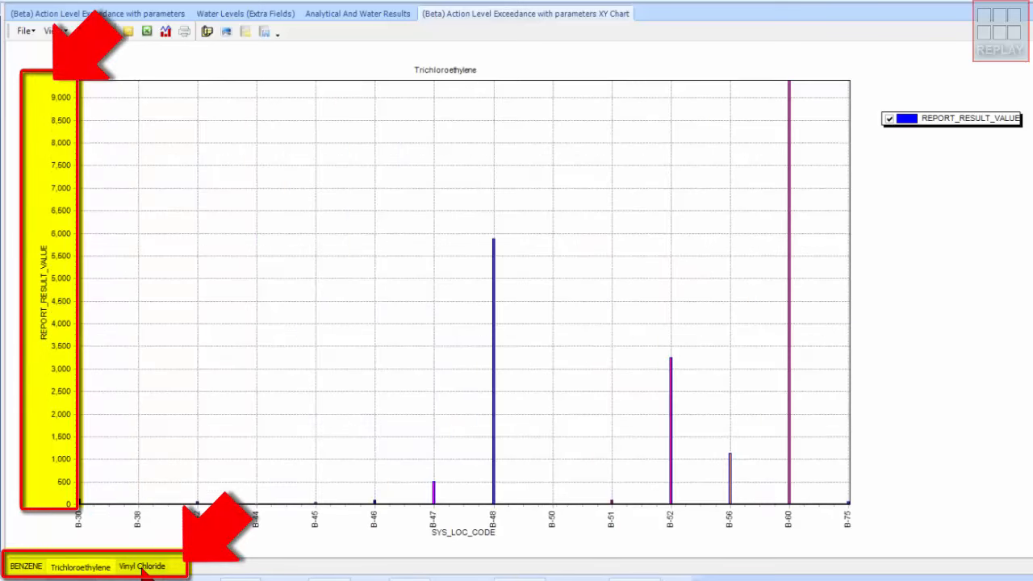
click(142, 568)
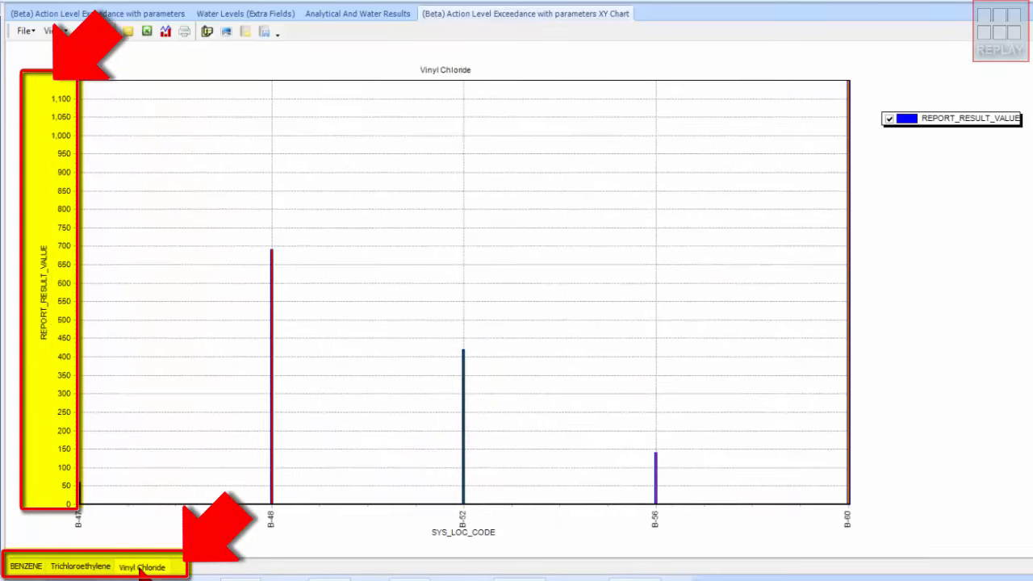
click(29, 569)
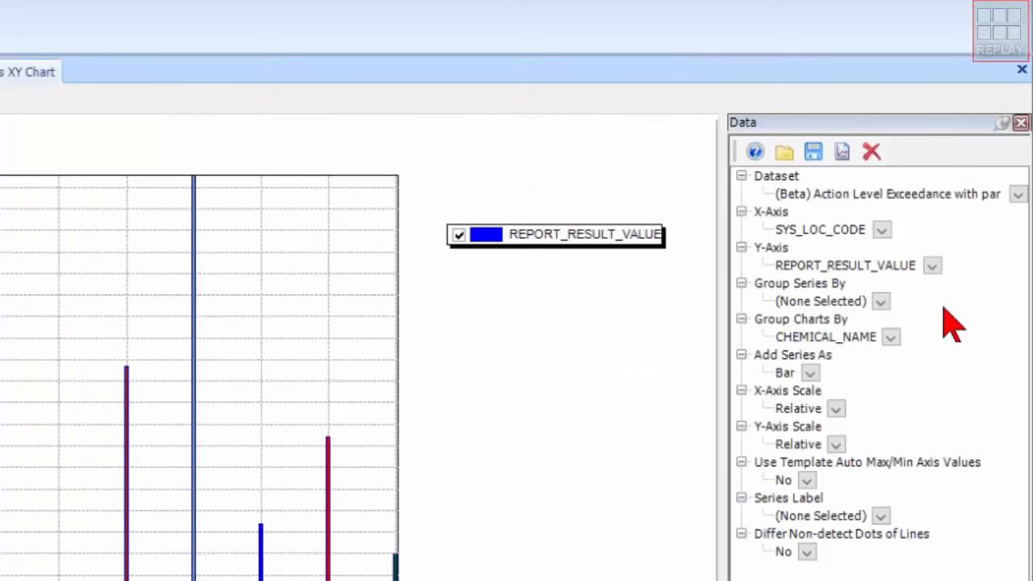
Add action_level to the charts as a second Y-axis series of type Line.
click(932, 266)
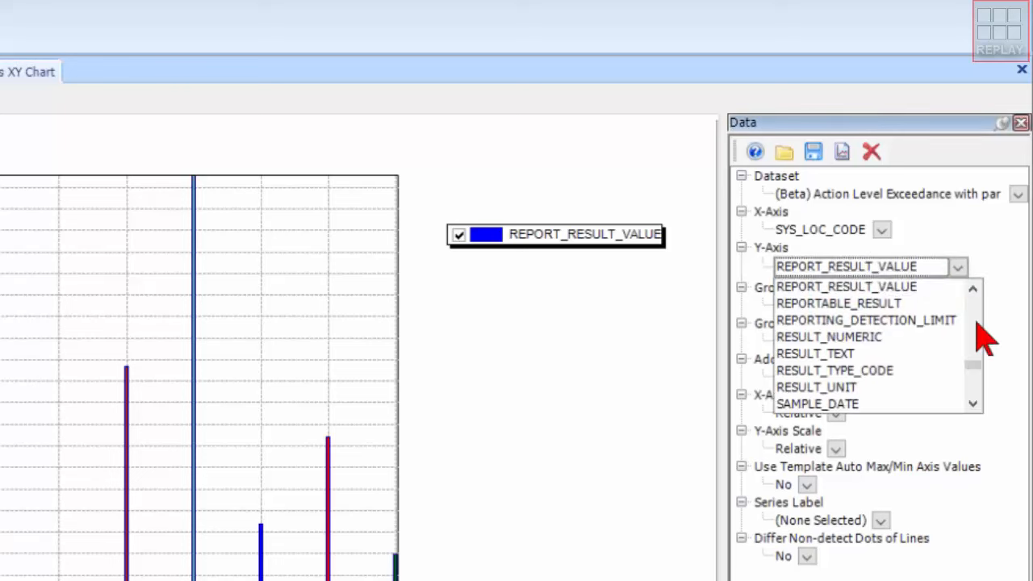
key(Home)
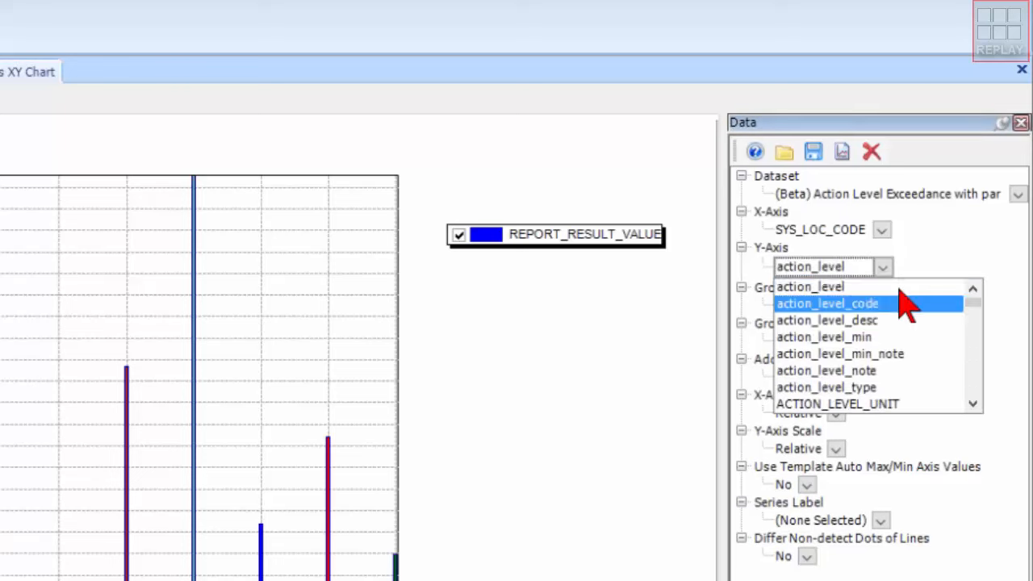
click(904, 286)
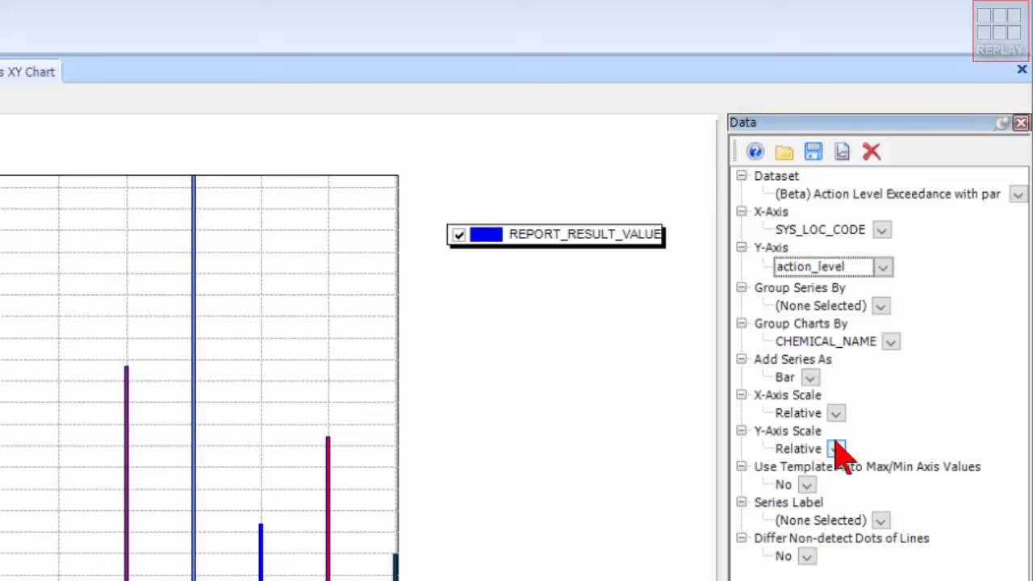
click(810, 377)
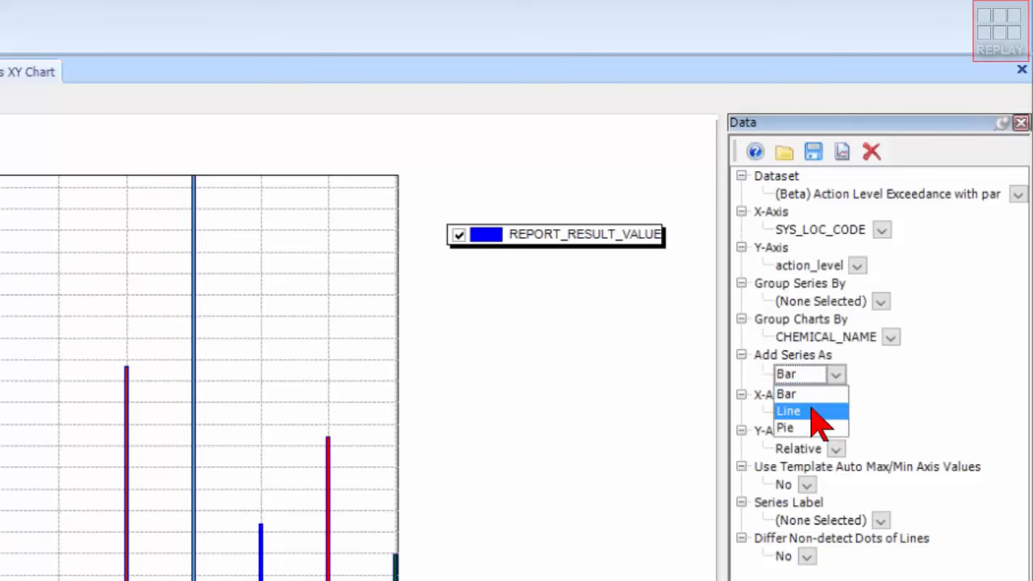
click(812, 411)
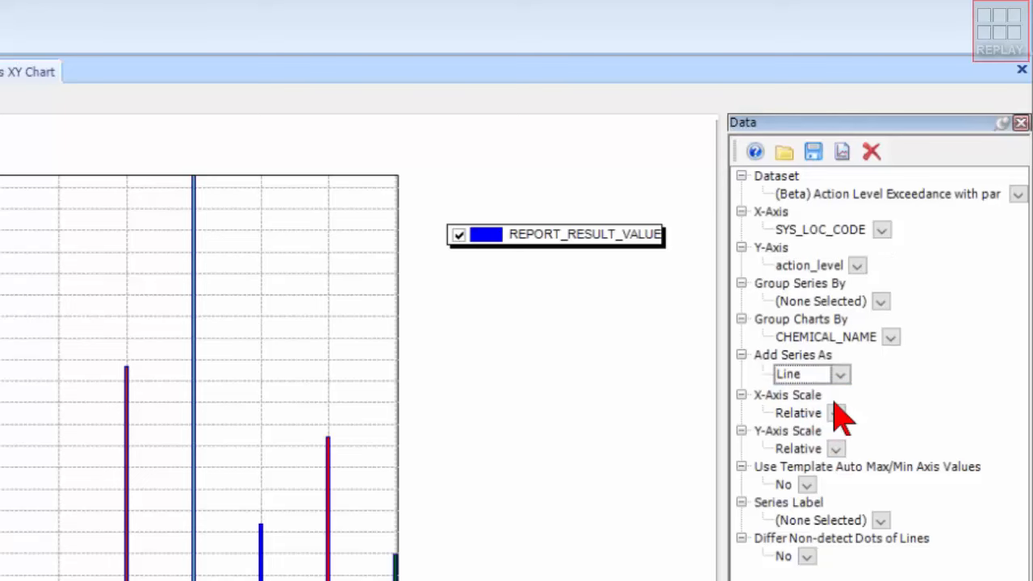
click(839, 156)
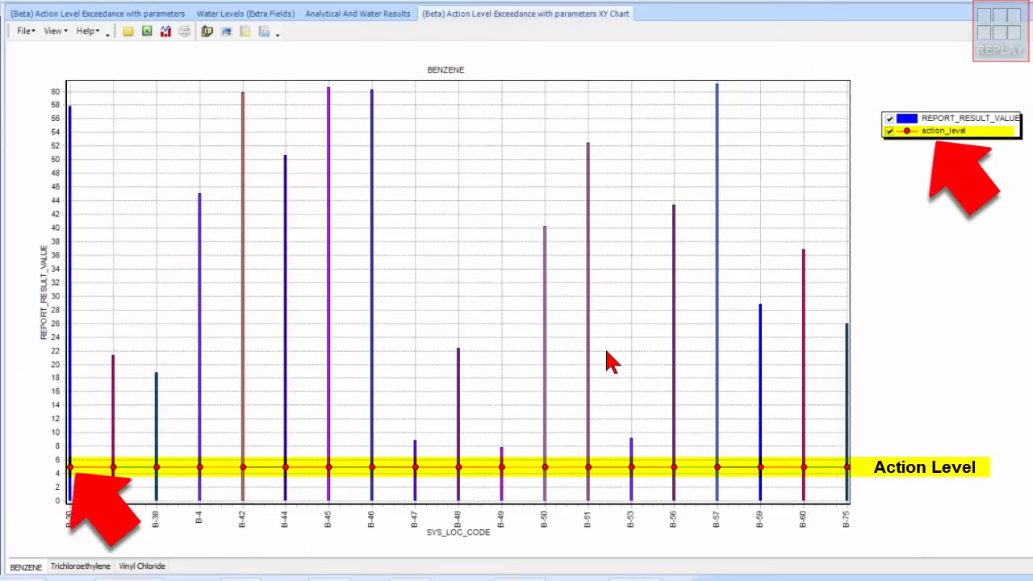
Check the action level line on the Trichloroethylene and Vinyl Chloride charts, and go back to the BENZENE chart.
click(97, 568)
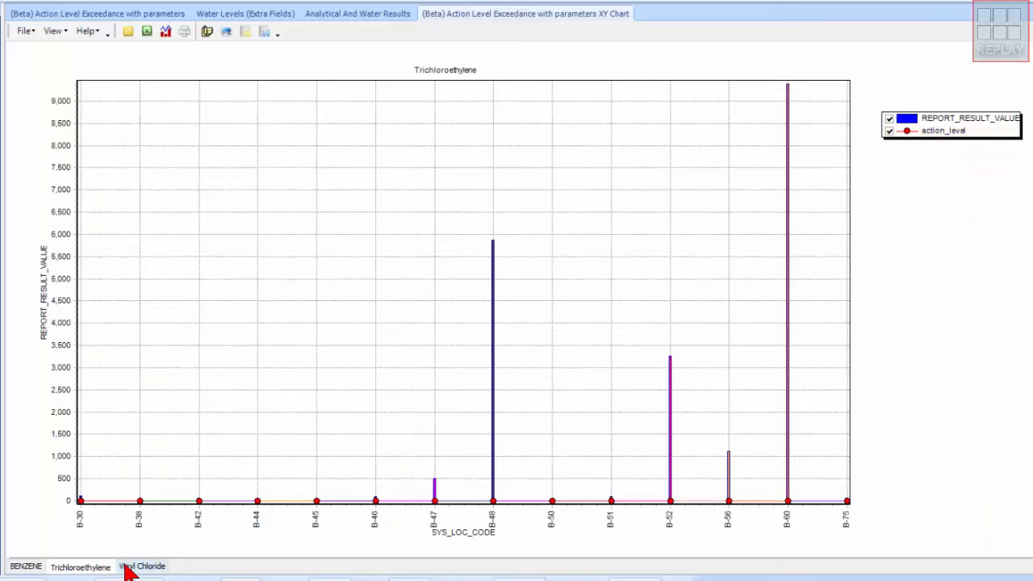
click(133, 568)
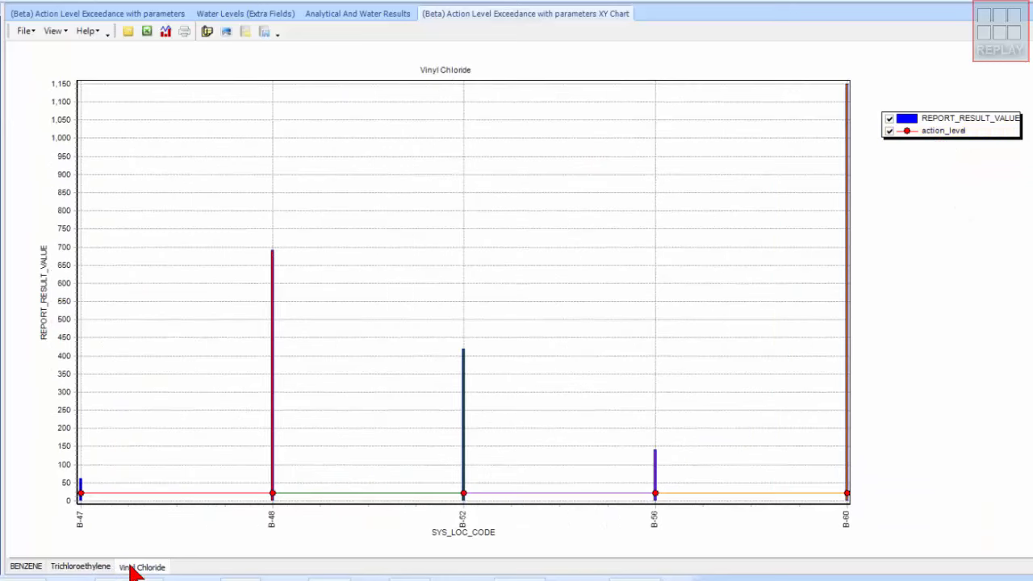
click(26, 566)
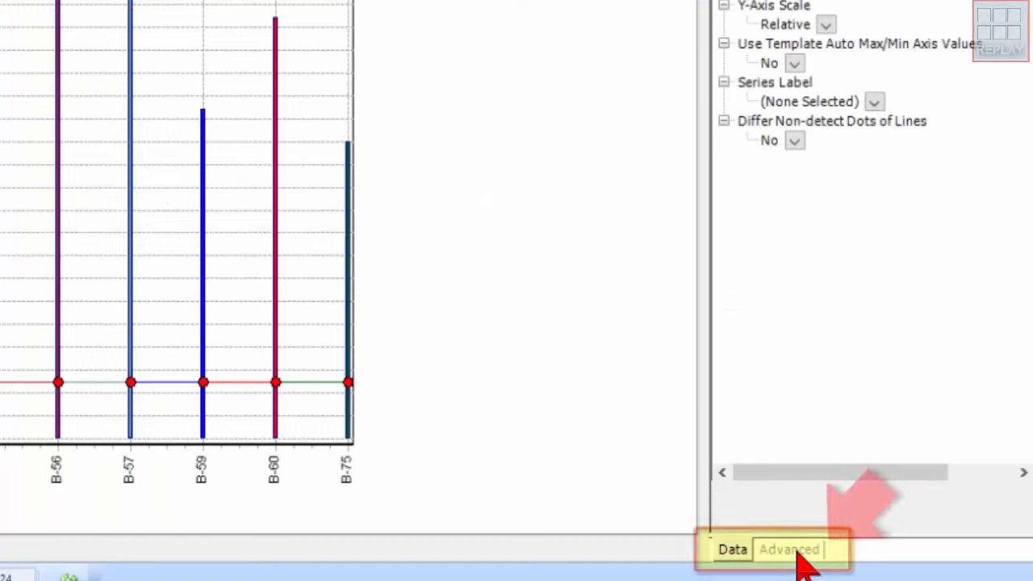
Open the Axes editor from the chart's advanced properties and set the Left Axis scale increment to 10.
click(795, 552)
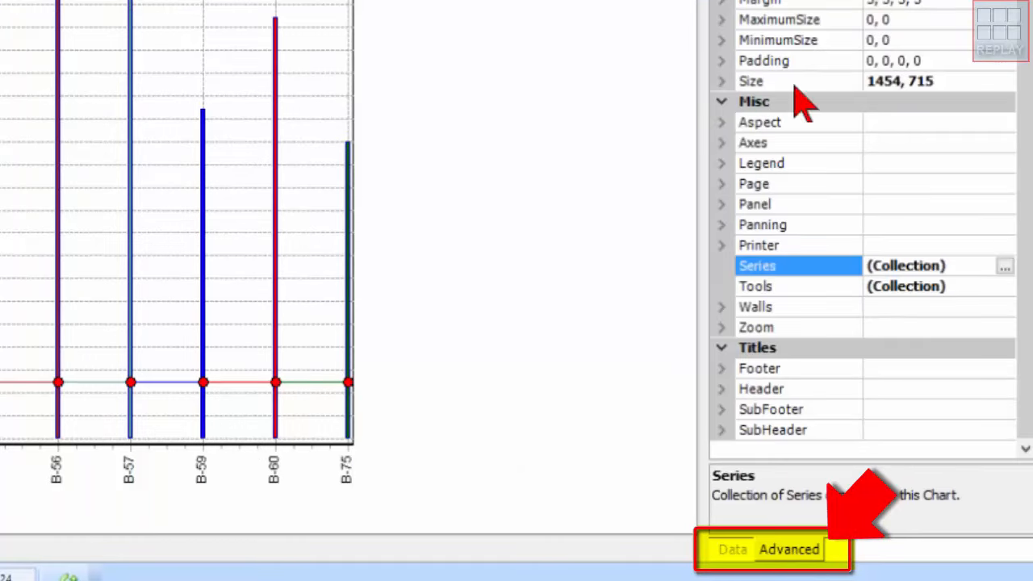
click(885, 143)
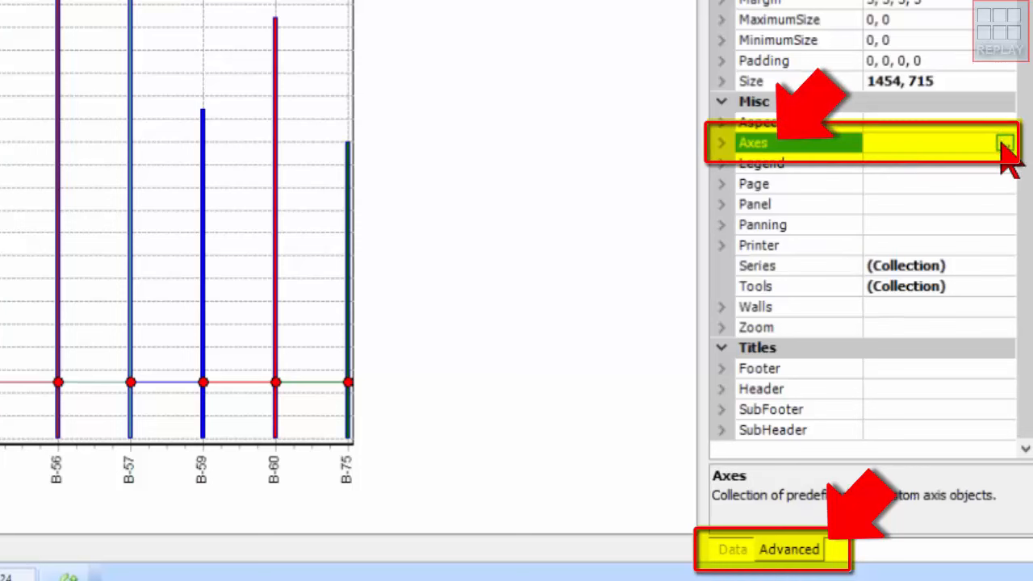
click(1006, 145)
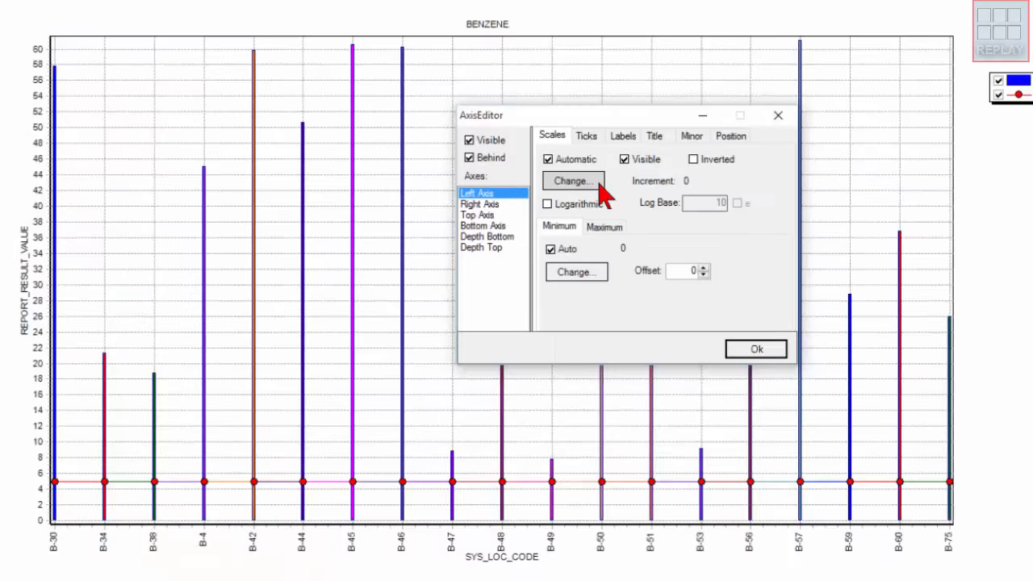
click(599, 183)
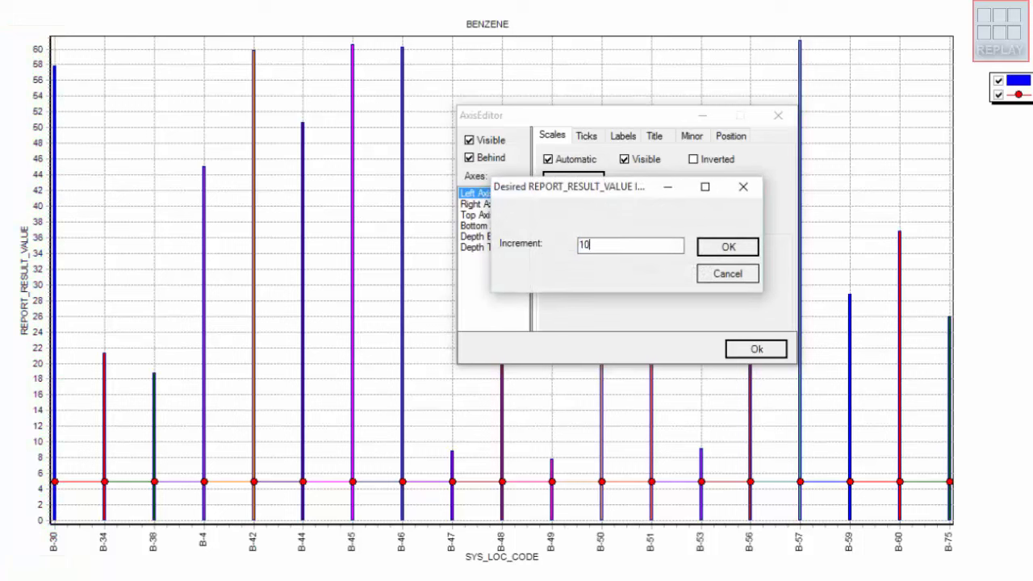
click(723, 248)
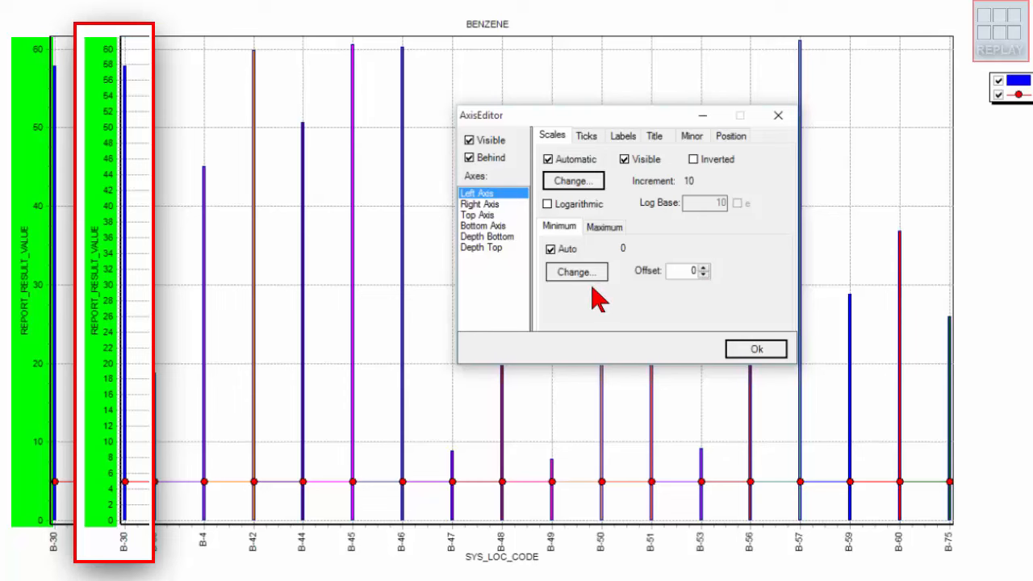
Replace the Left Axis title with "Benzene Results (ug/l)".
click(655, 137)
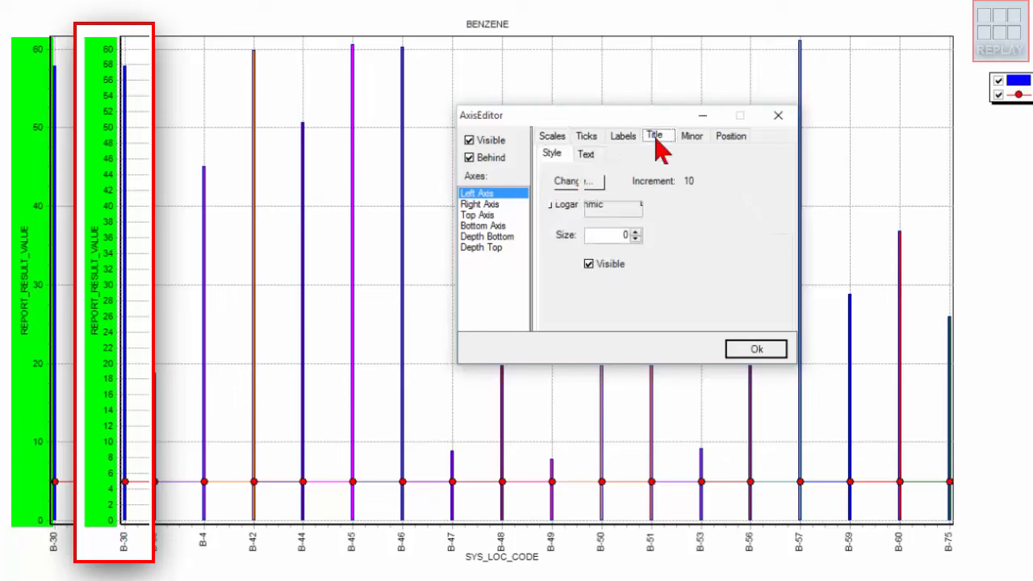
drag(710, 182, 586, 171)
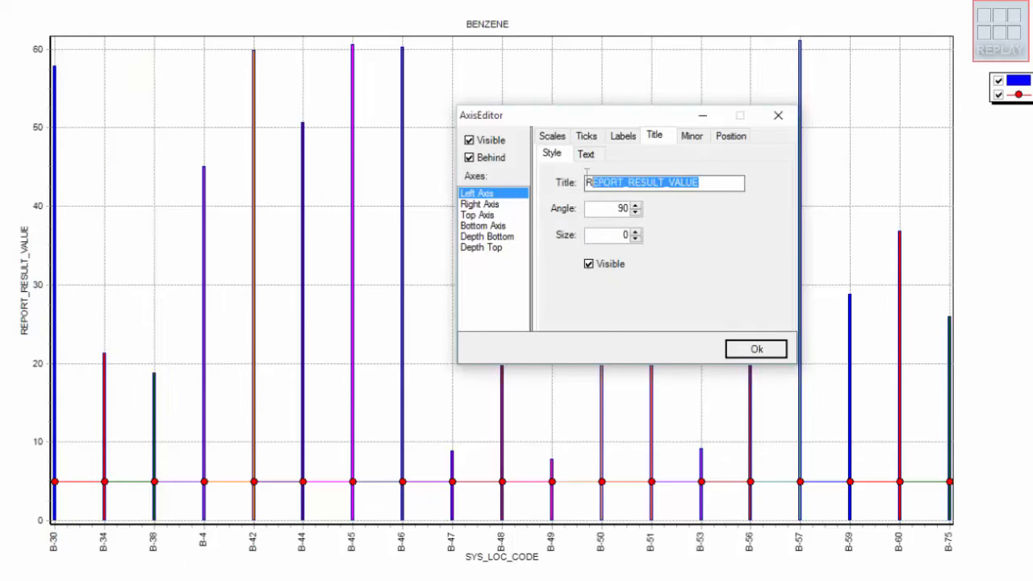
key(Delete)
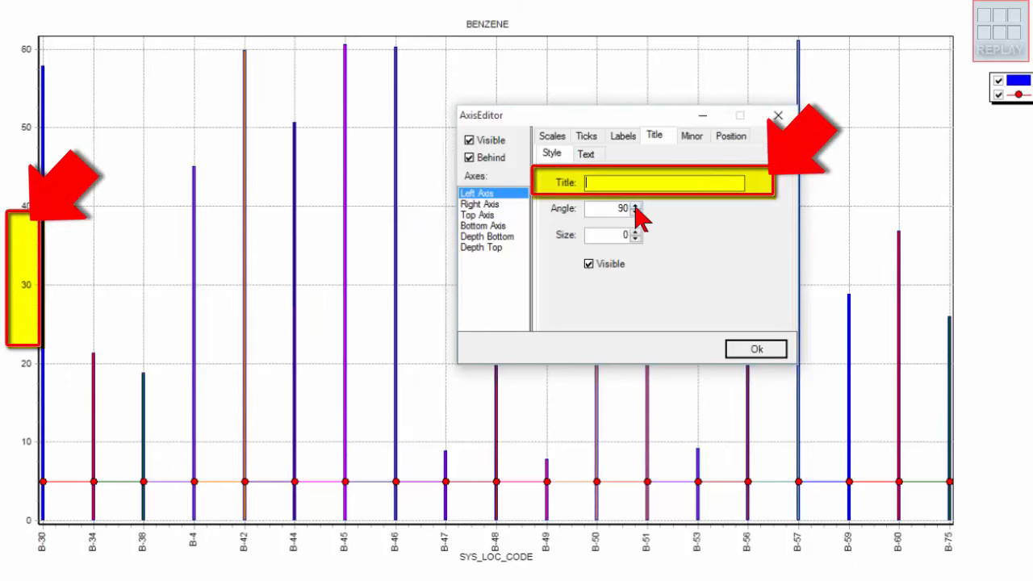
text(Ben)
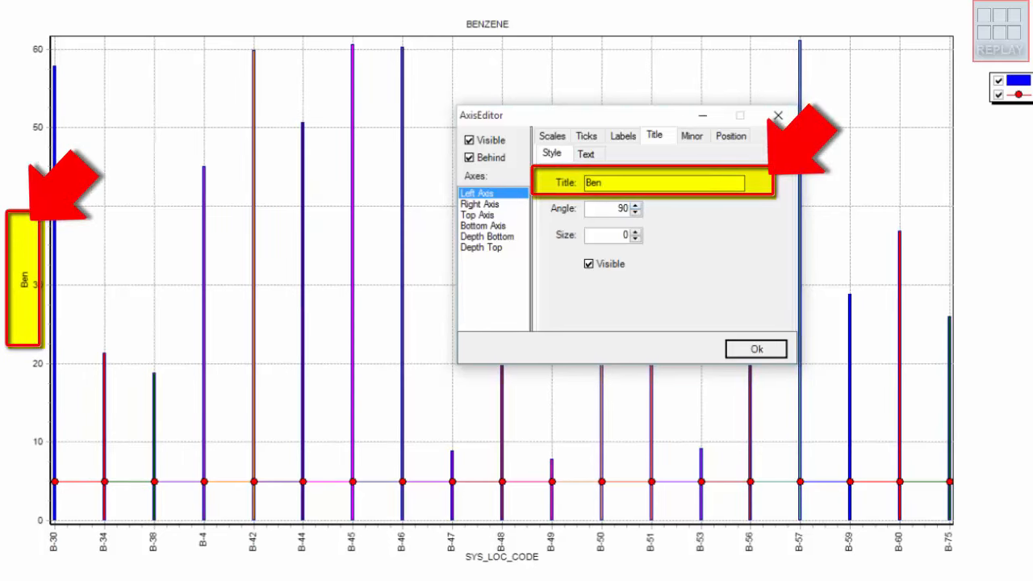
text(zene Resul)
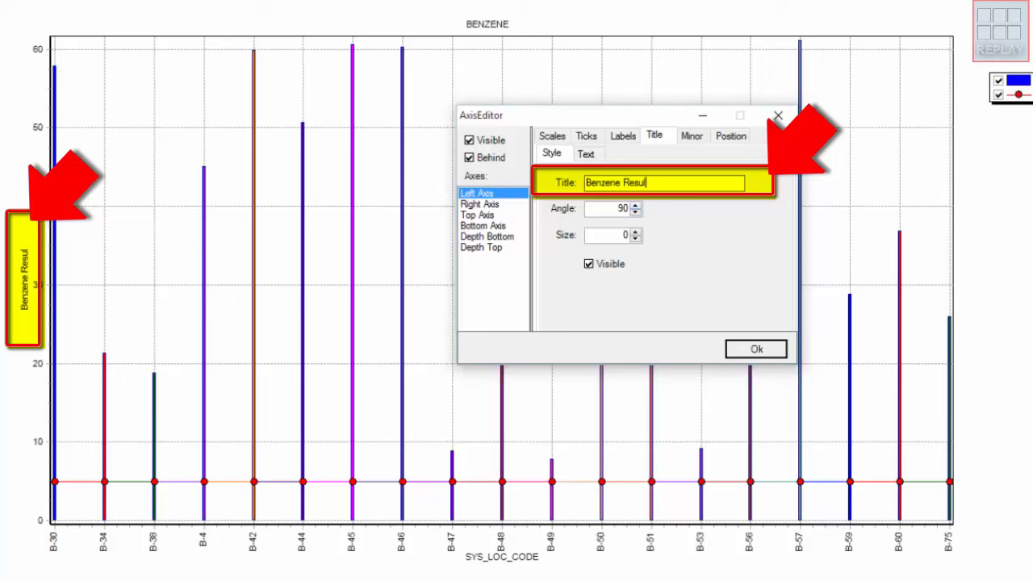
text(ts (u)
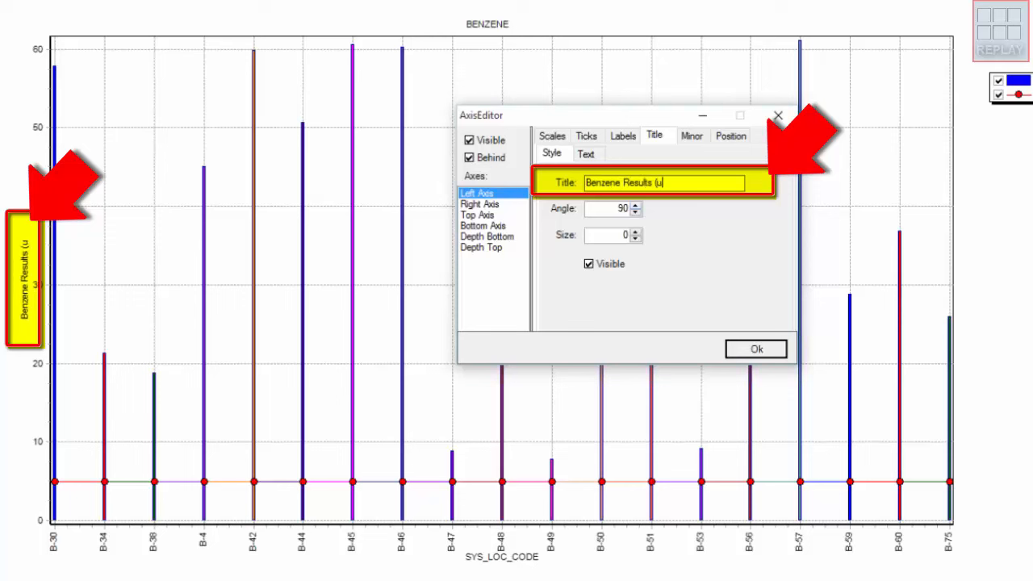
text(g/l))
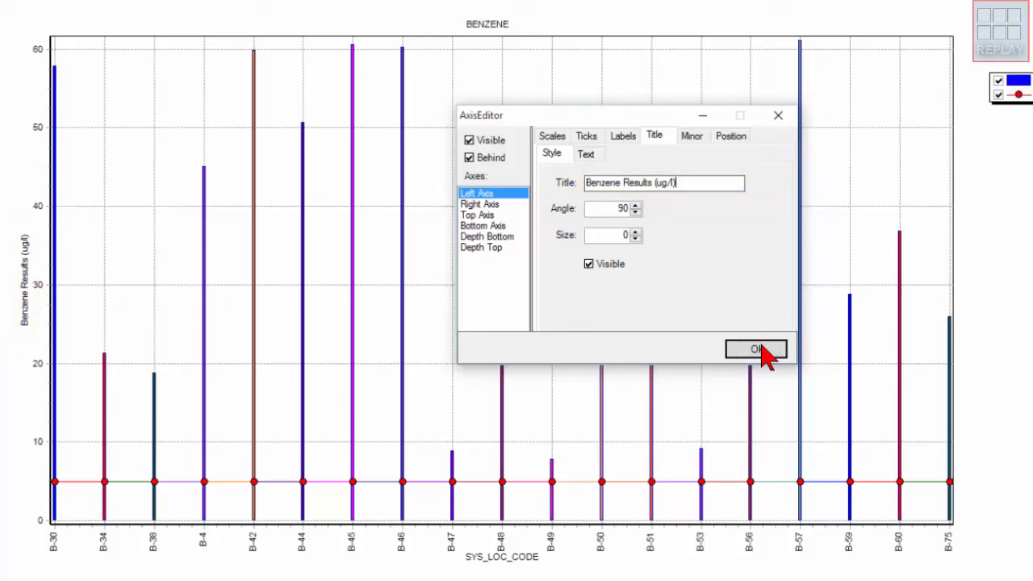
Replace the Bottom Axis title with "Sample Locations".
click(495, 226)
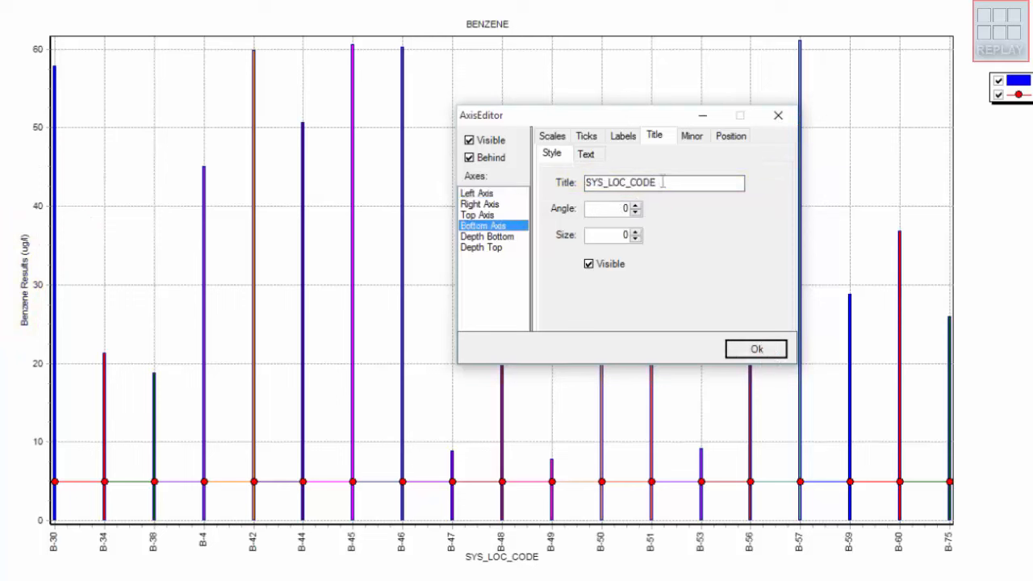
drag(662, 182, 576, 182)
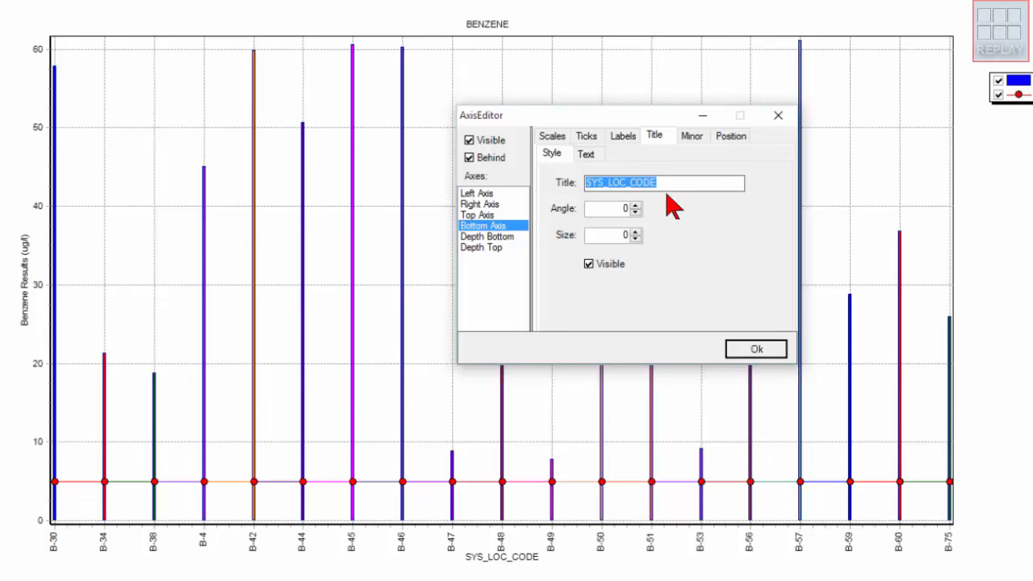
key(BackSpace)
text(Sampl)
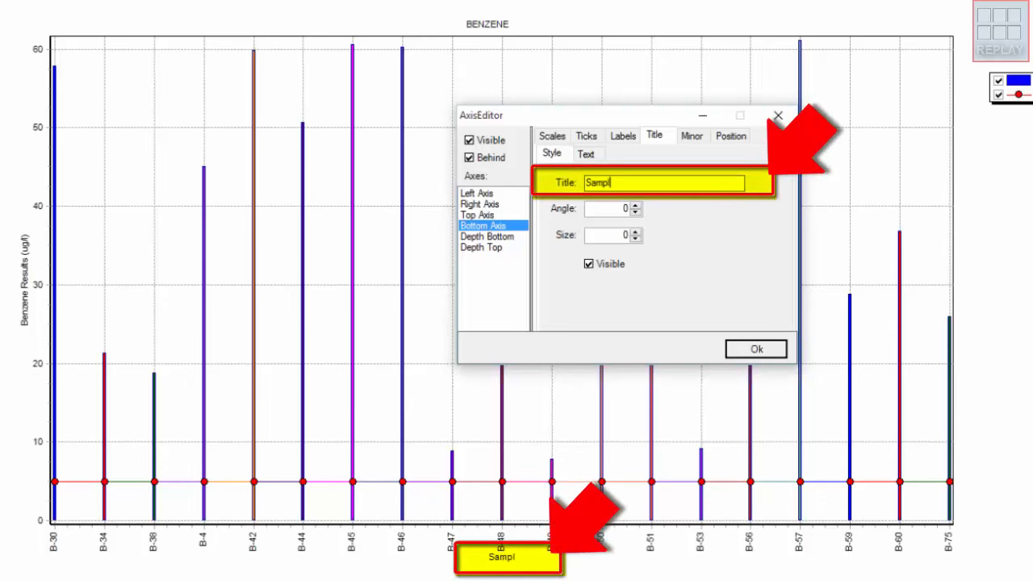
text(e Locations)
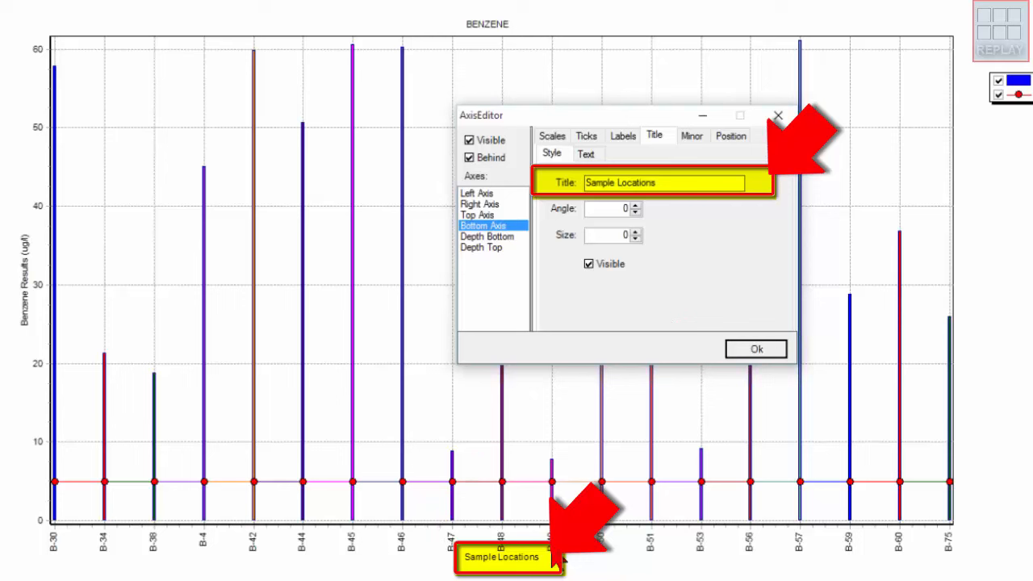
Set the Bottom Axis label angle to 0 and close the axis editor.
click(624, 137)
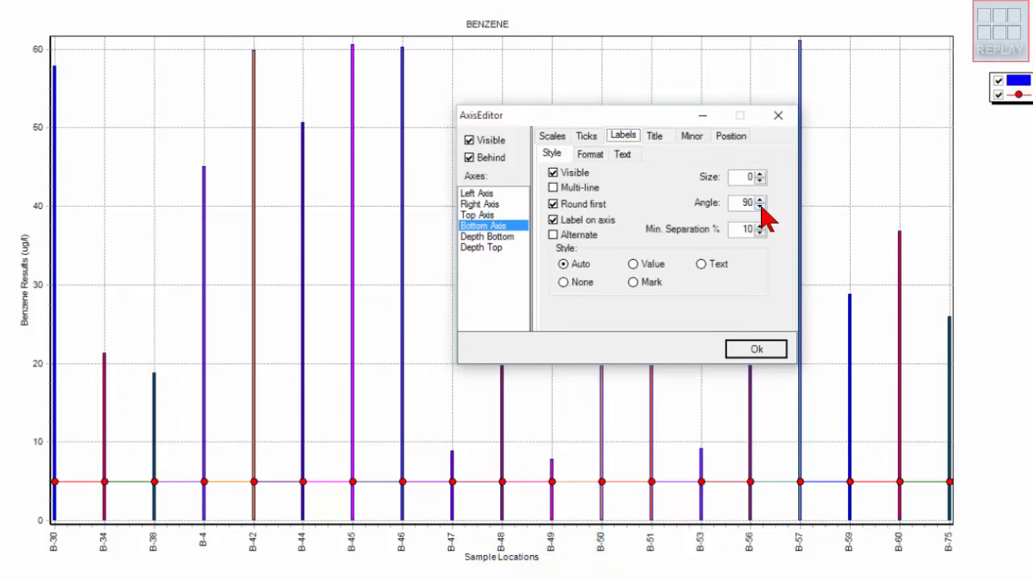
click(759, 207)
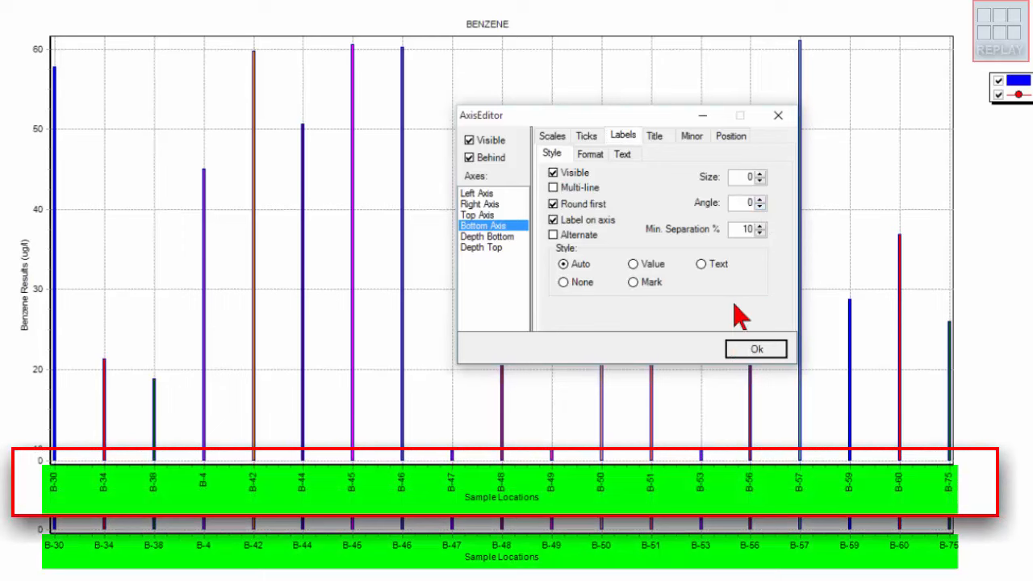
click(756, 348)
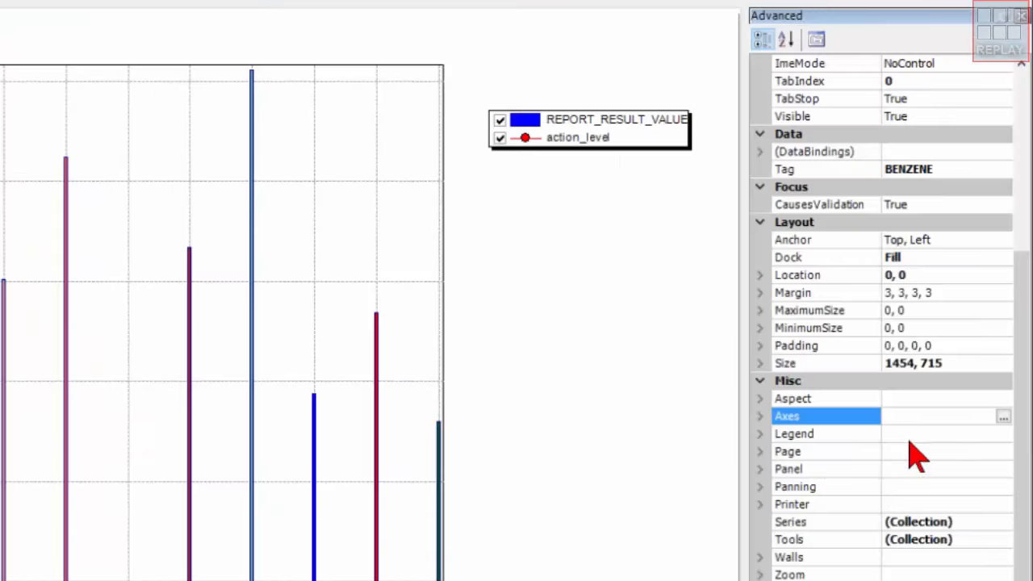
Open the legend editor from the BENZENE chart's advanced properties and give the legend the title "Legend".
click(907, 434)
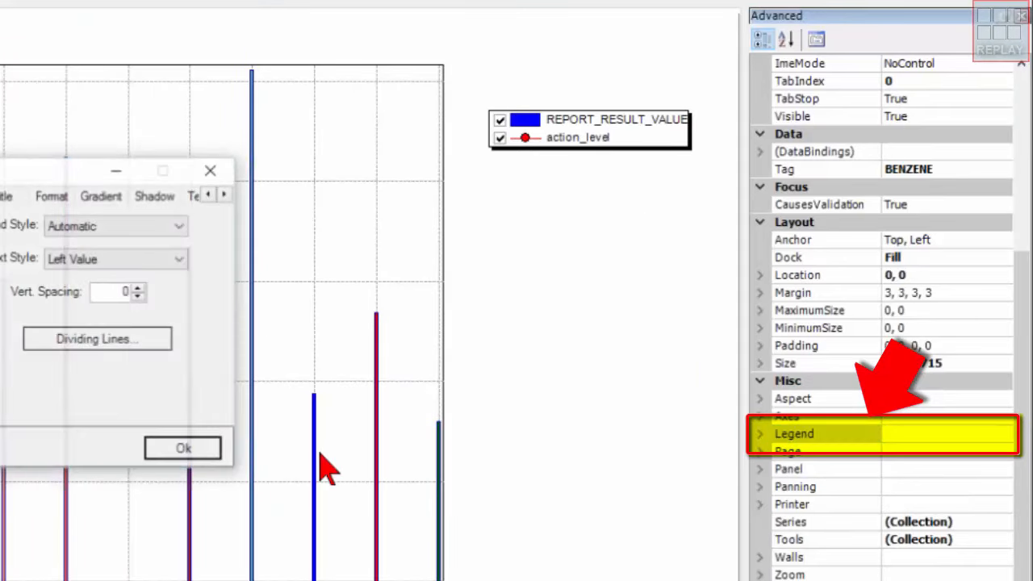
click(7, 196)
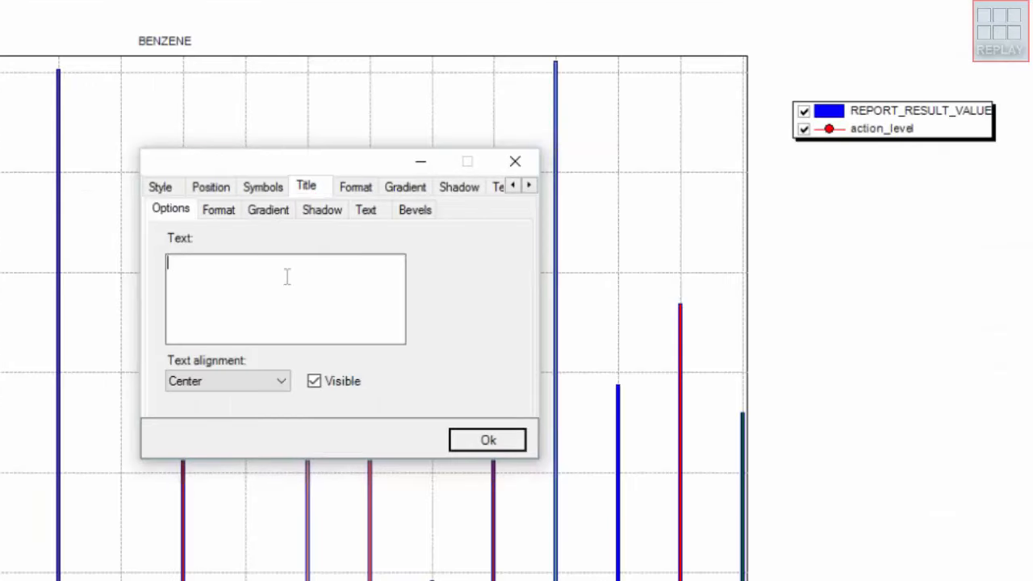
text(Legend)
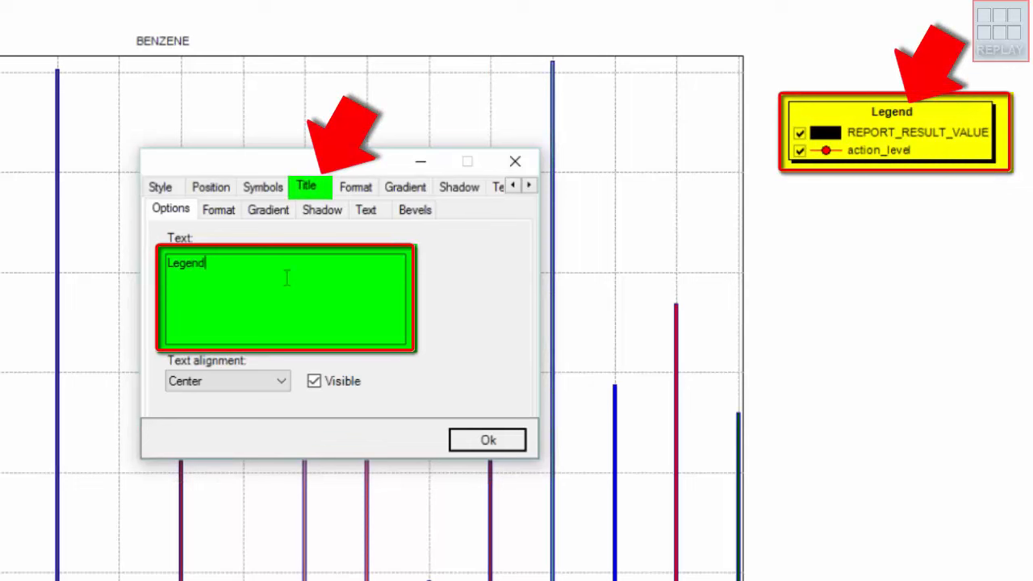
click(488, 440)
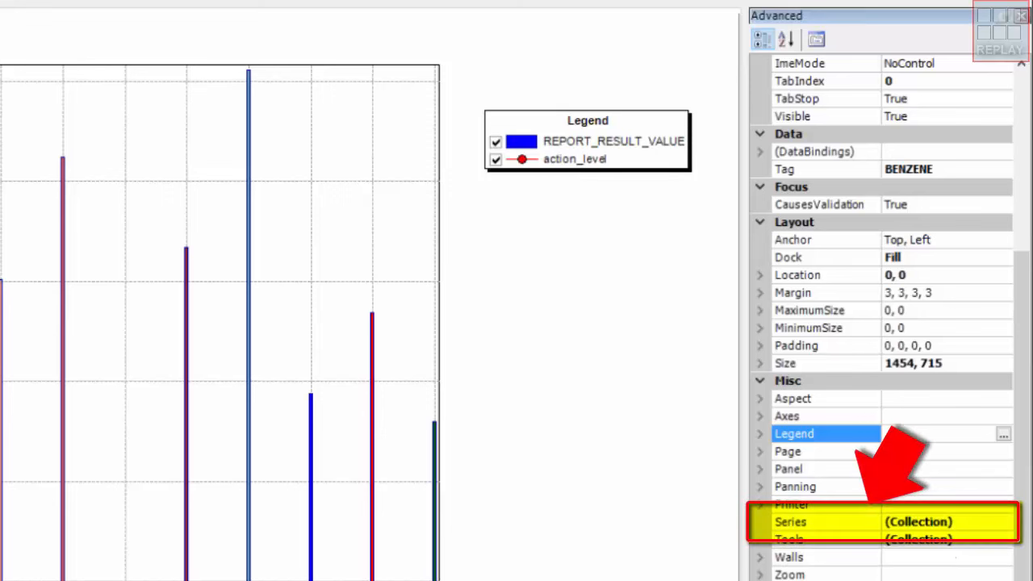
Open the chart's Series Collection Editor and set ShowInLegend to False for the Bar series.
click(970, 522)
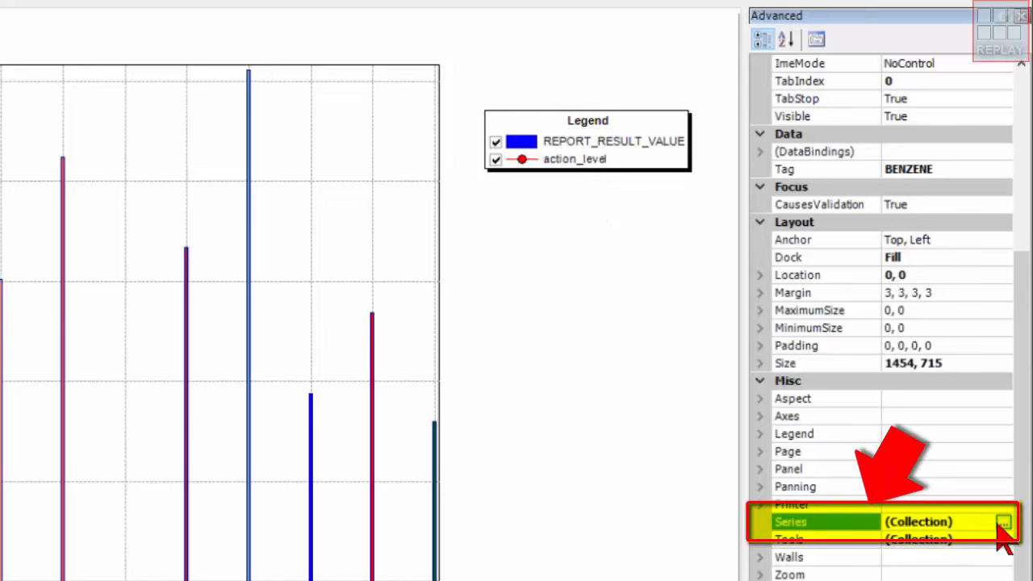
click(1001, 524)
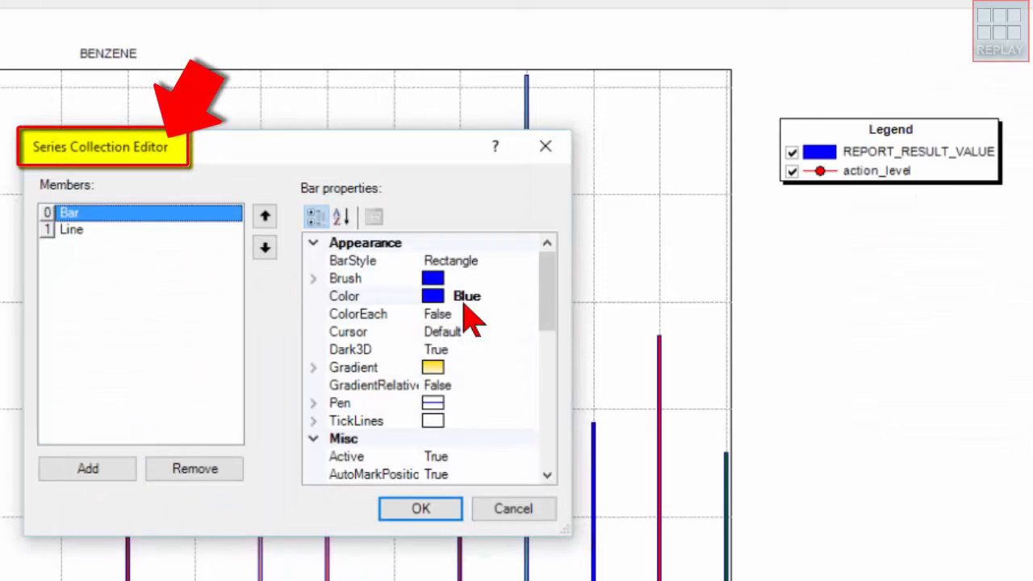
drag(557, 326, 561, 400)
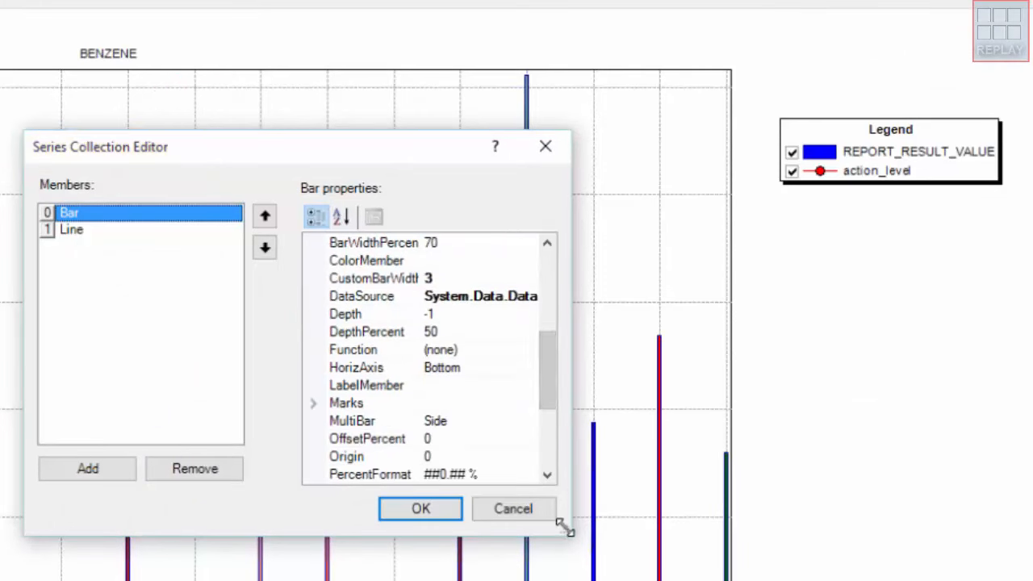
drag(567, 530, 891, 580)
click(818, 492)
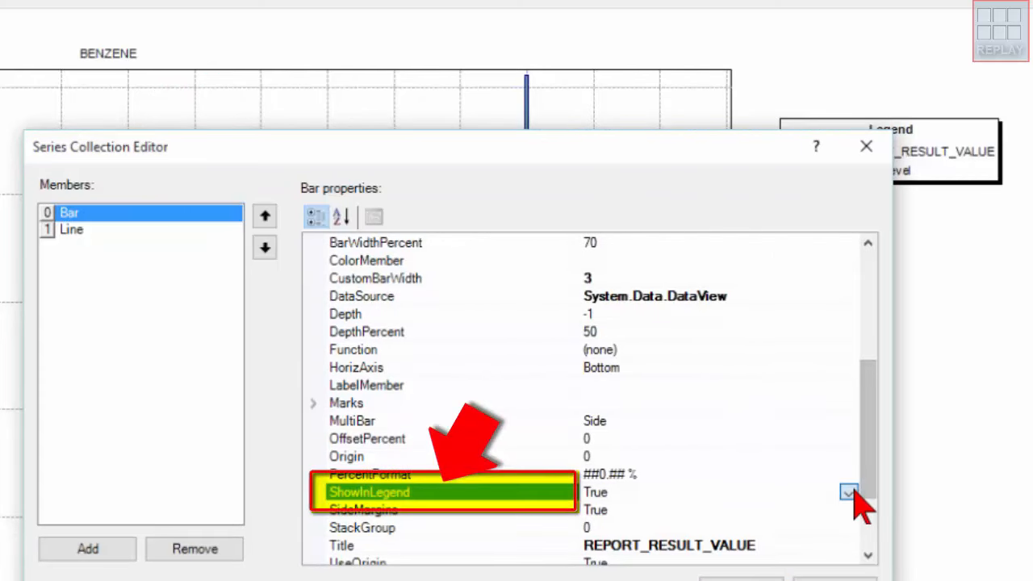
click(849, 492)
click(625, 526)
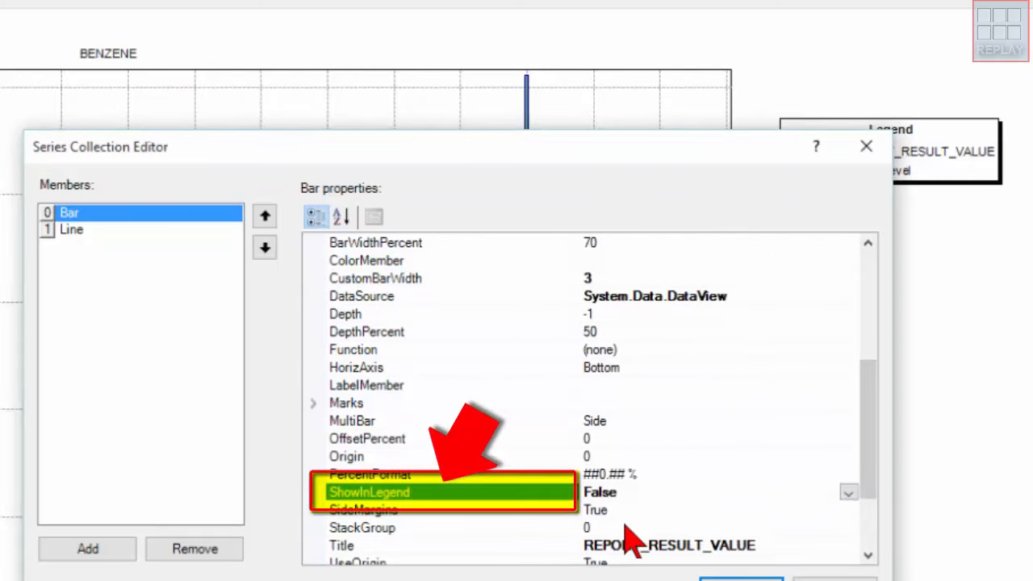
Change the Line series title to "Action Level" and apply the series changes.
click(70, 233)
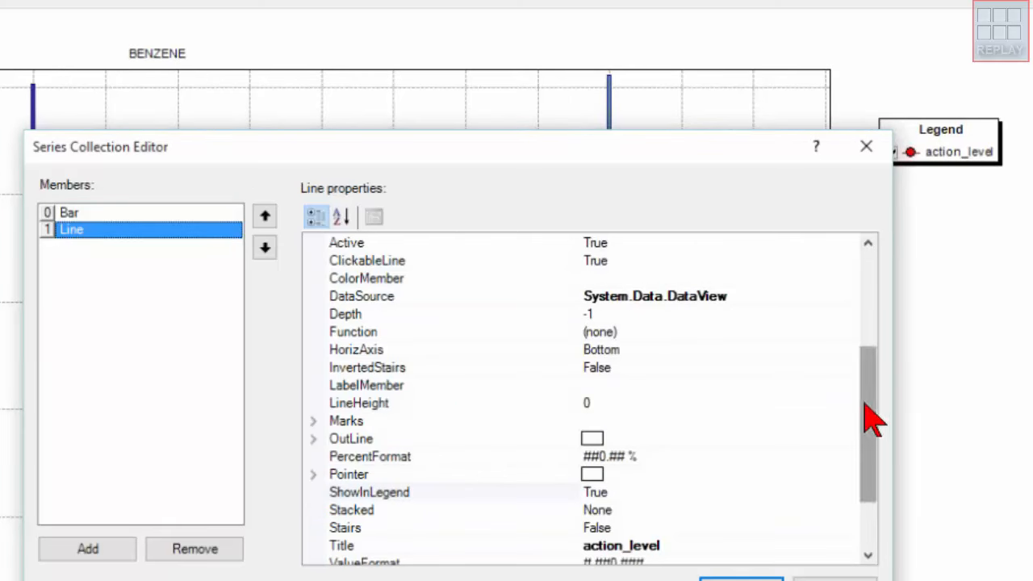
drag(871, 426, 735, 468)
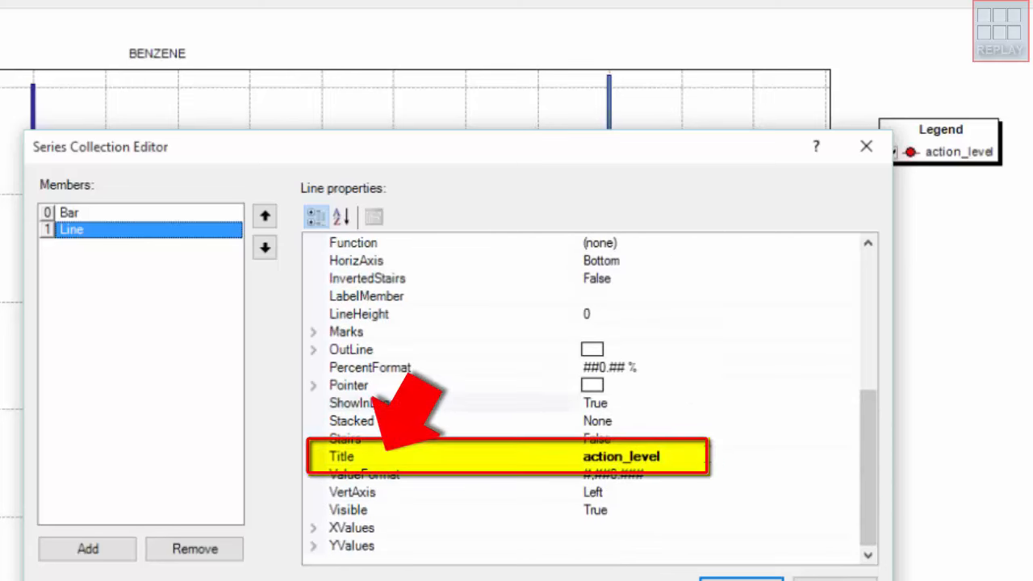
double_click(676, 456)
text(Ac)
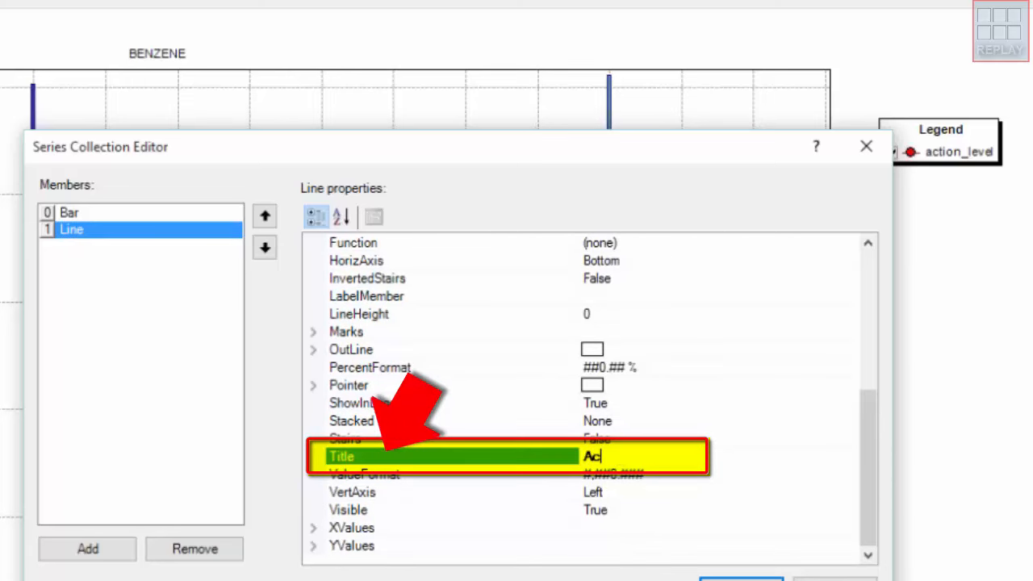
text(tion Level)
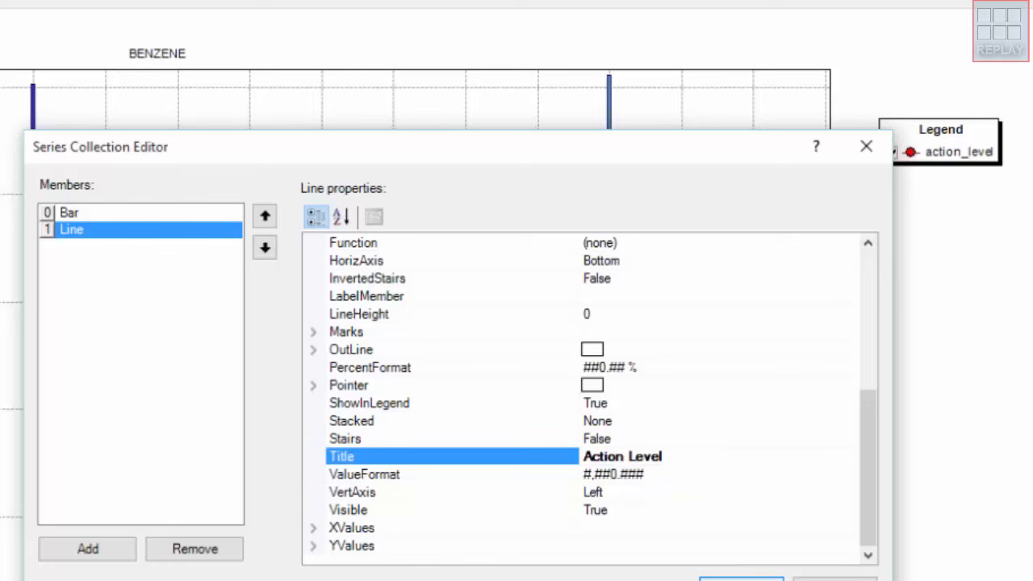
click(741, 579)
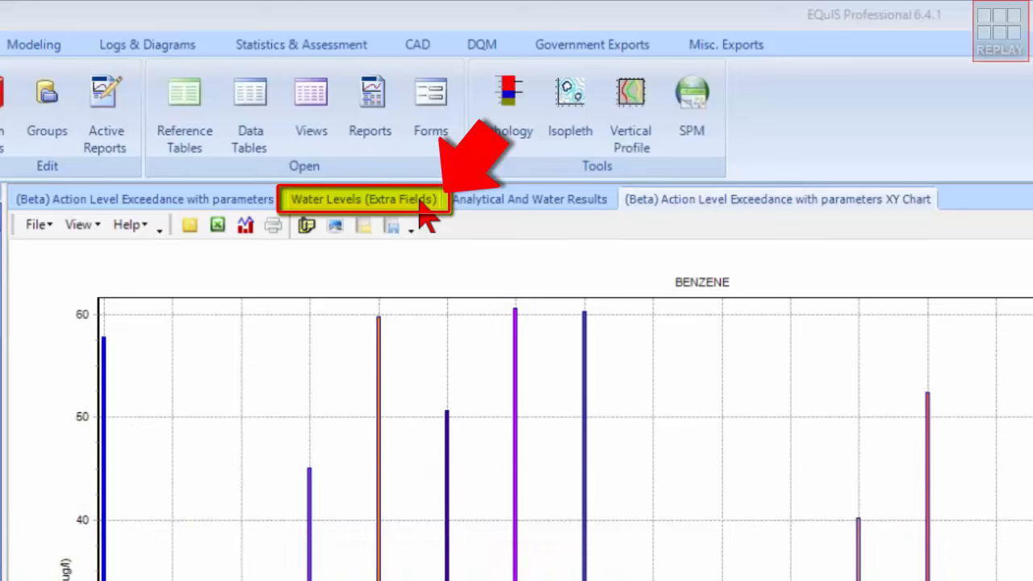
View the parameters of the Water Levels (Extra Fields) report, and return to the XY chart.
click(420, 203)
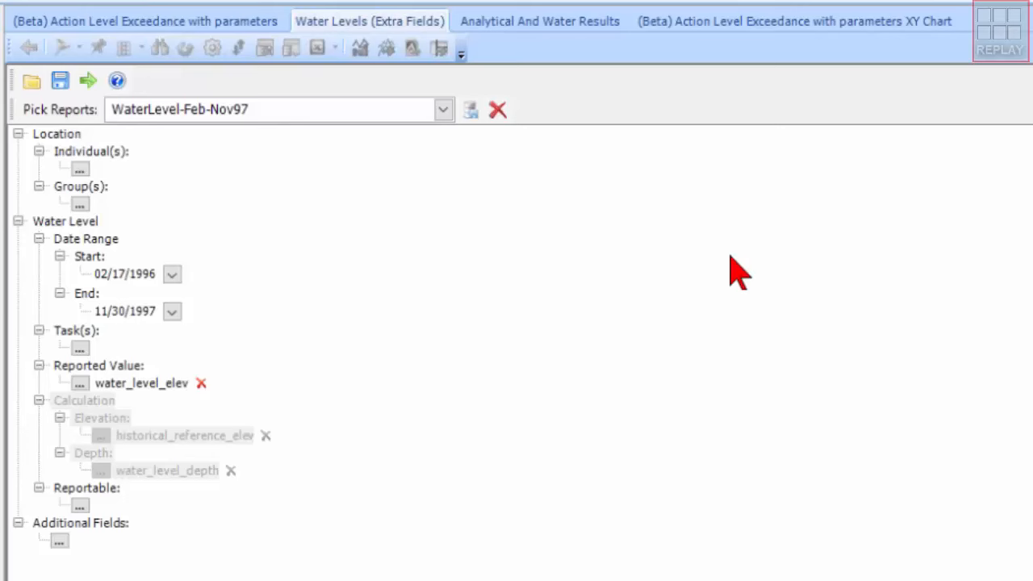
click(871, 21)
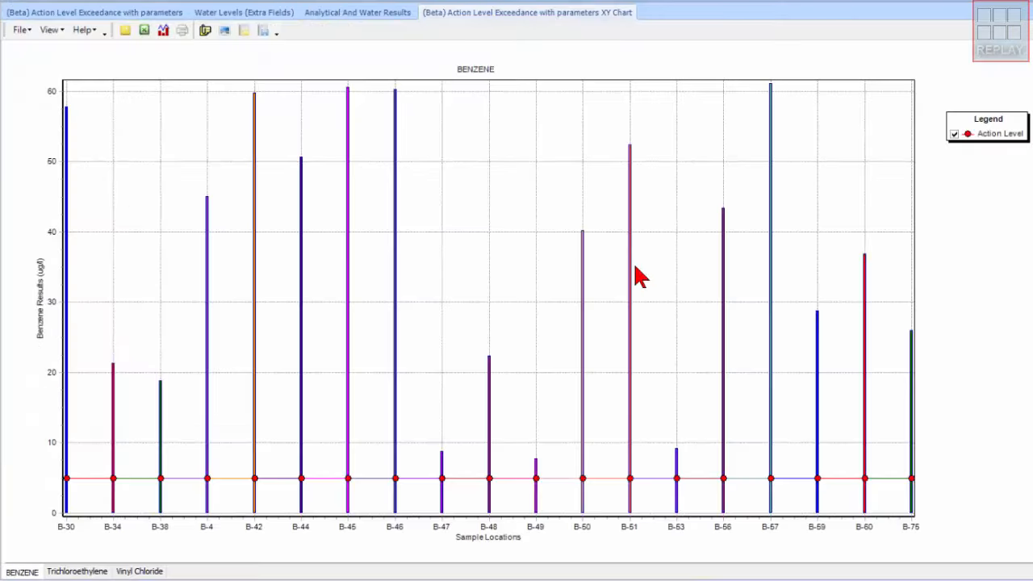
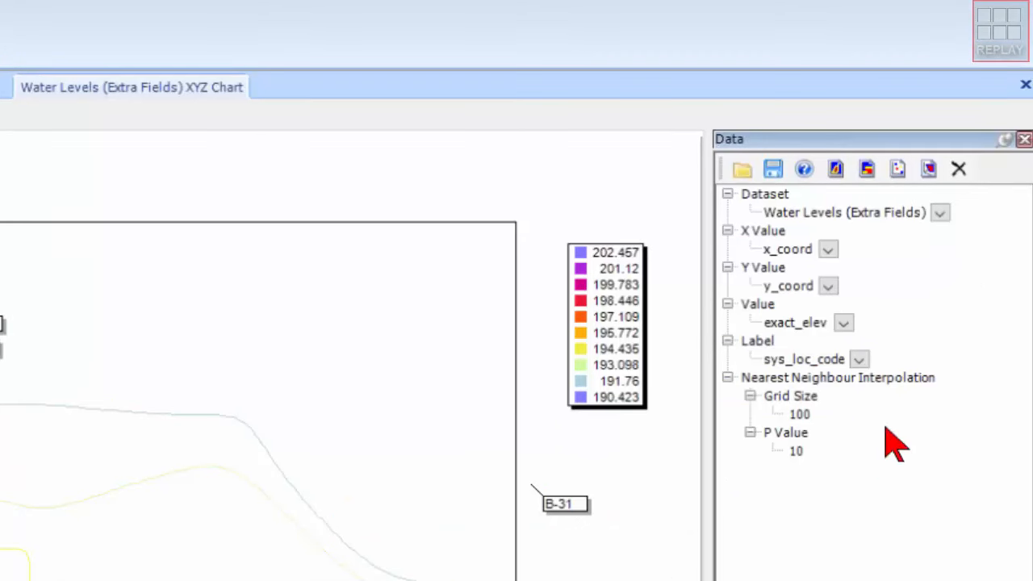
Set the Label of the Water Levels XYZ chart to (None) and replace the contour plot with a surface plot.
click(859, 359)
drag(929, 472, 843, 395)
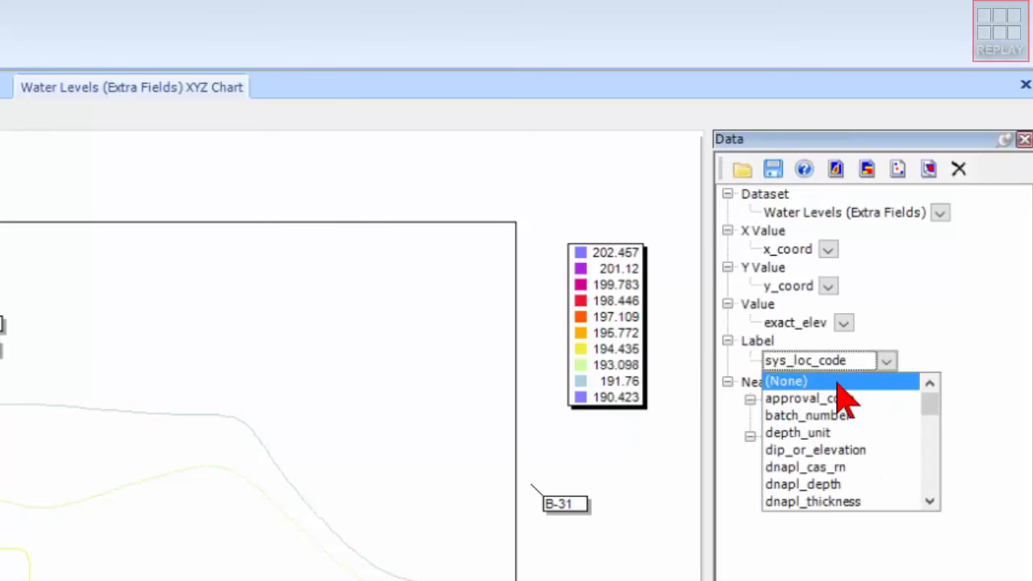
click(837, 383)
click(957, 170)
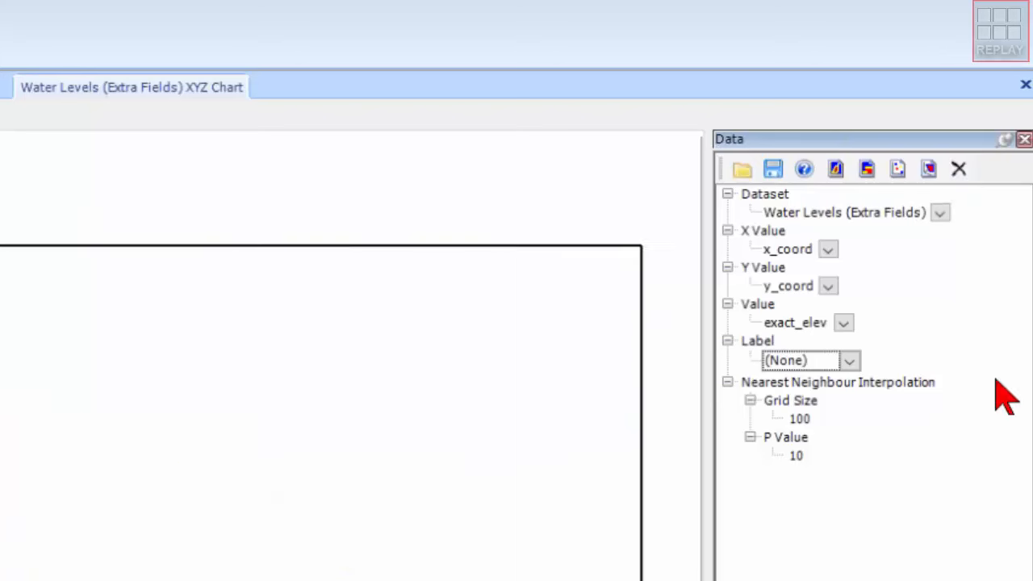
click(927, 170)
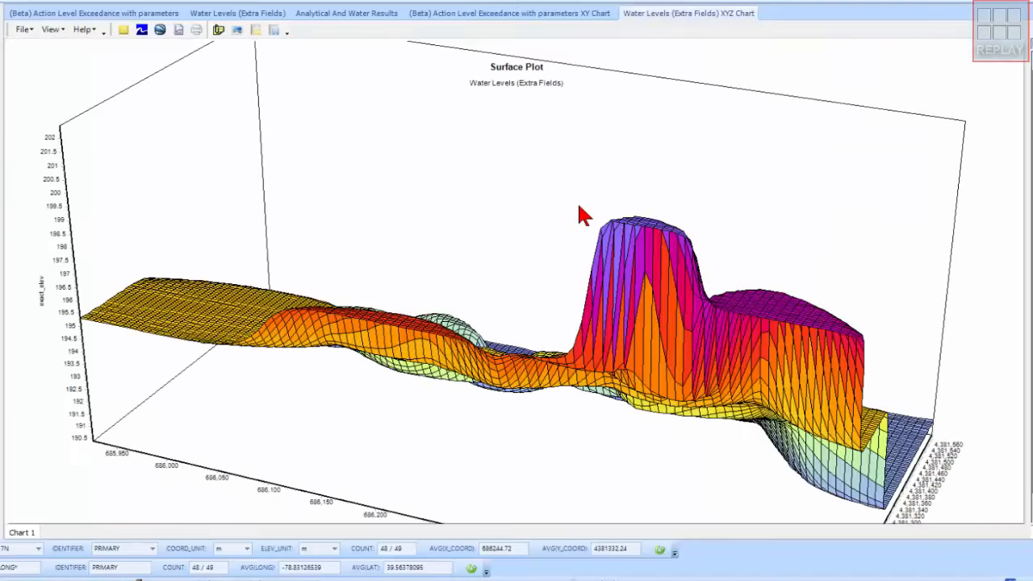
Rotate the surface plot to examine the water levels from above and from an angle.
drag(520, 275, 553, 417)
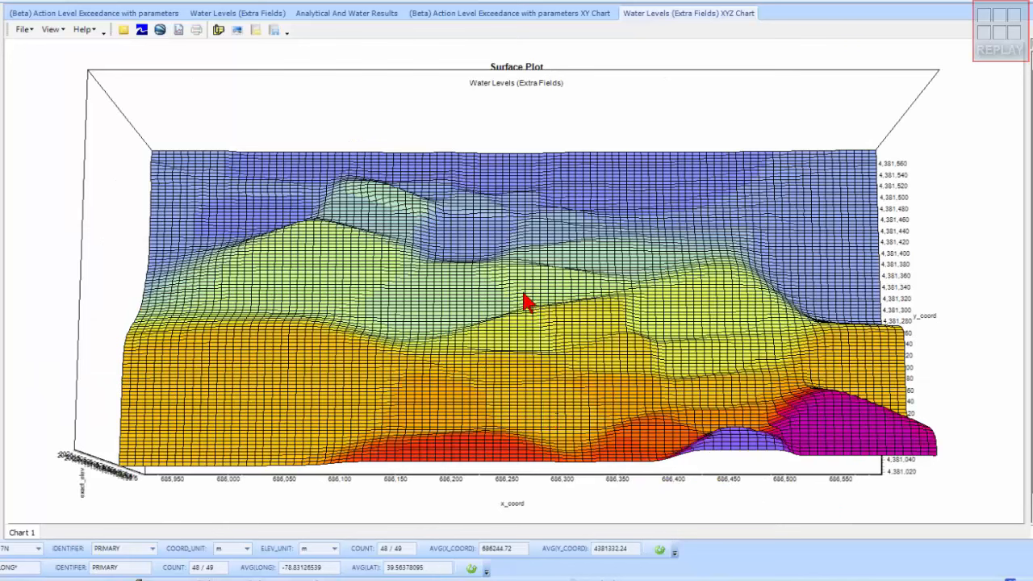
drag(525, 302, 500, 342)
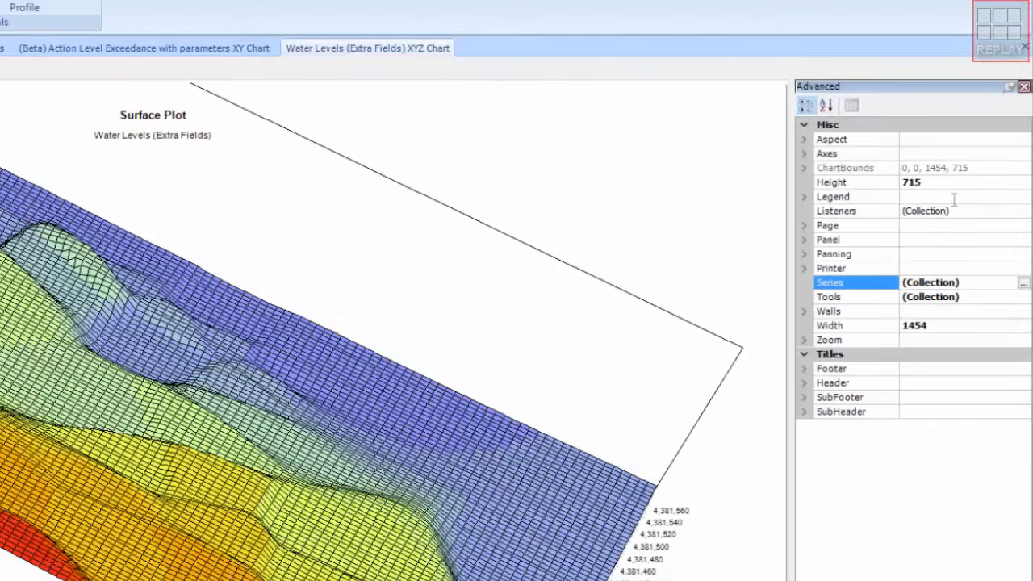
Make the surface plot's legend visible and give it the title "Legend".
click(955, 198)
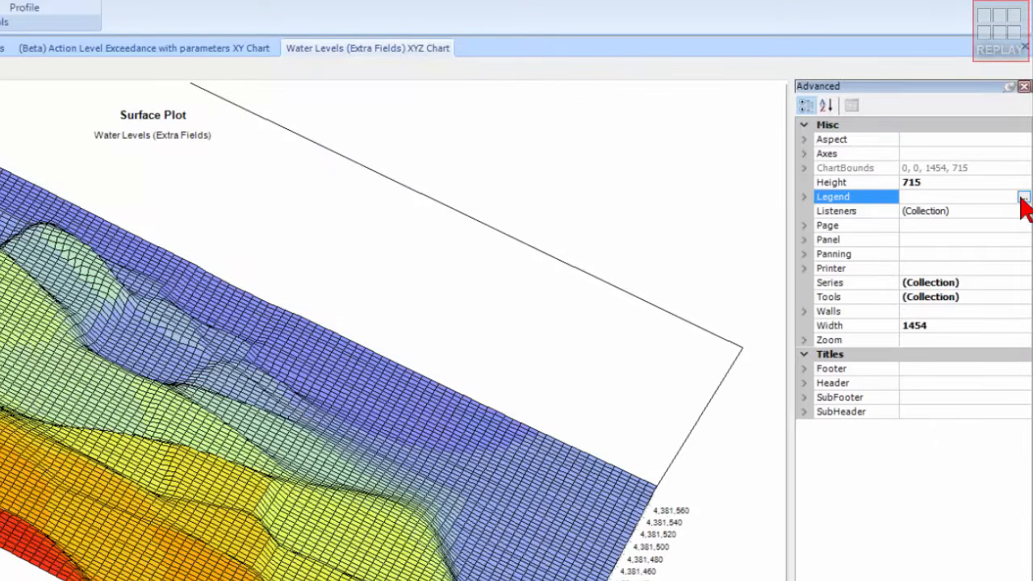
click(1023, 198)
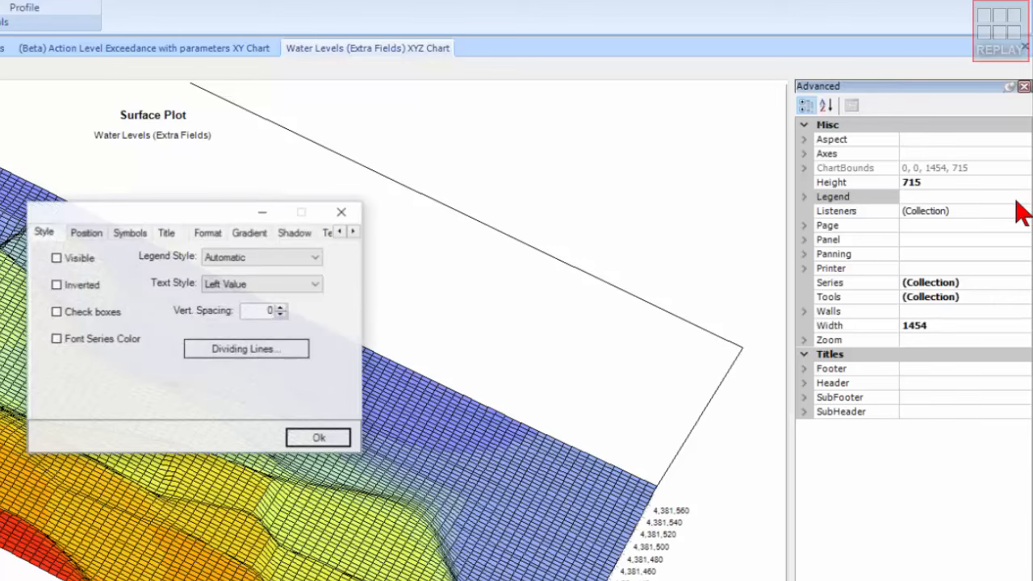
click(56, 258)
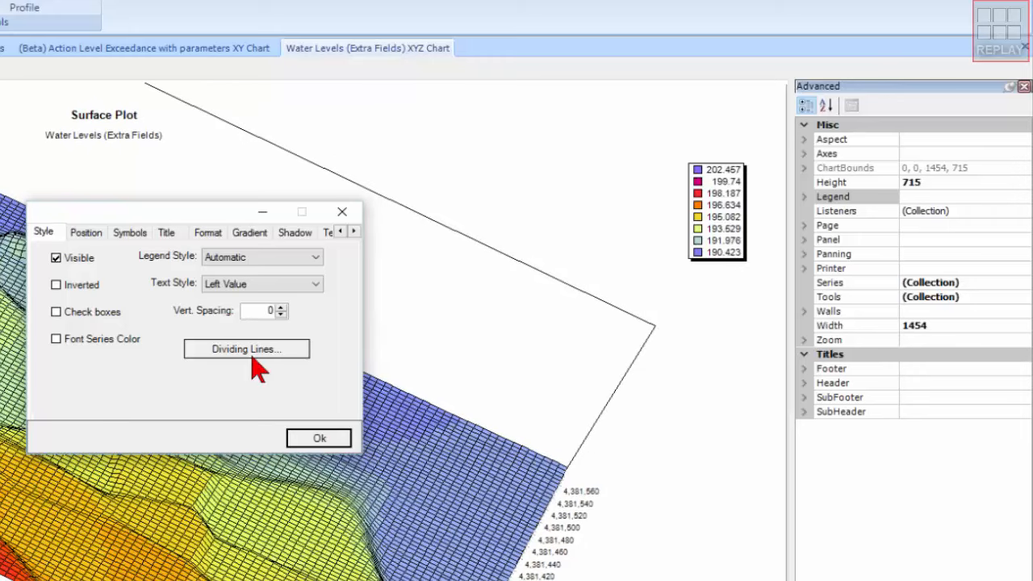
click(161, 270)
click(166, 298)
text(Legend)
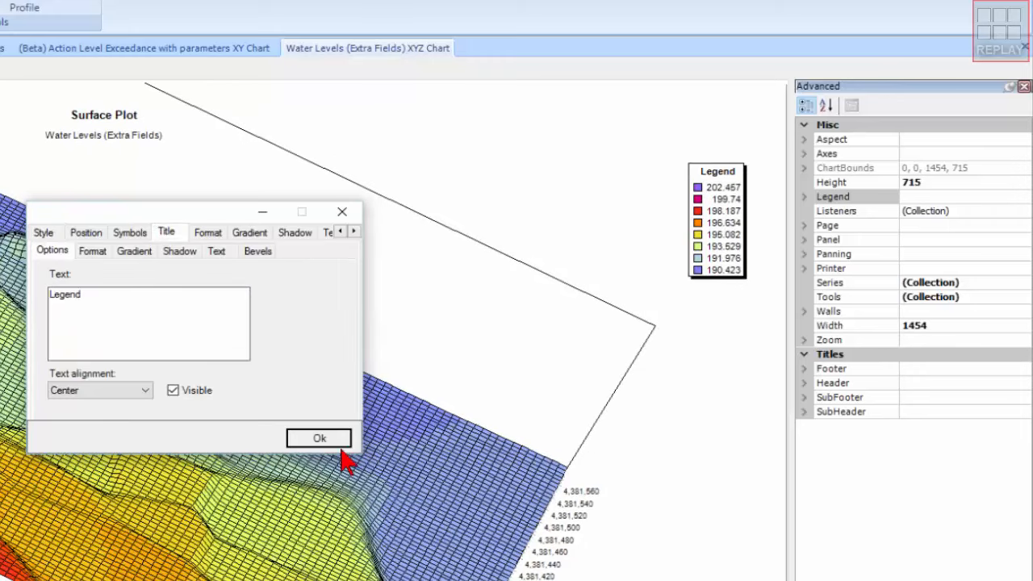
click(320, 440)
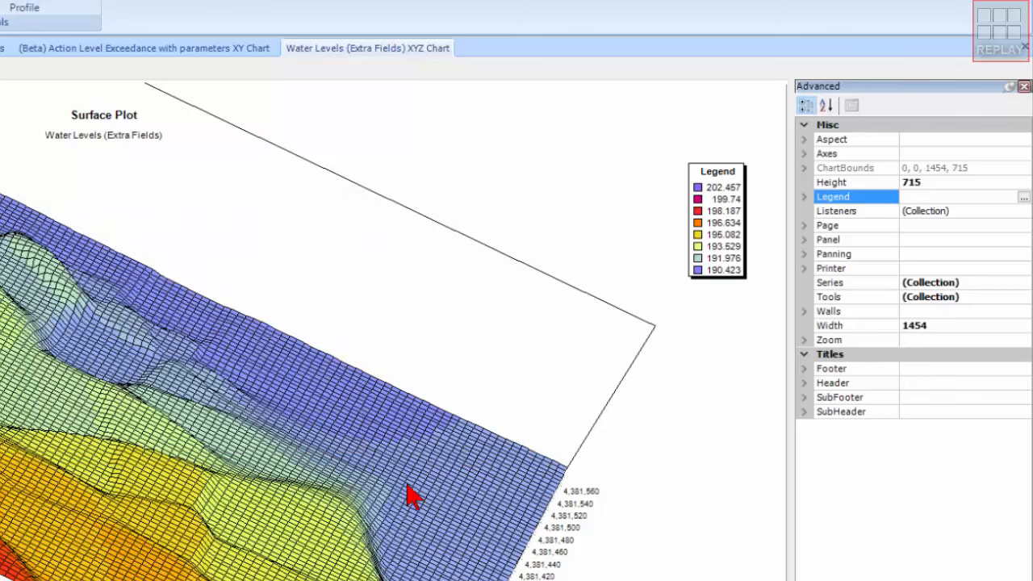
Set the surface series' PaletteStyle to InvertedGray and rotate the recolored plot slightly.
click(1016, 284)
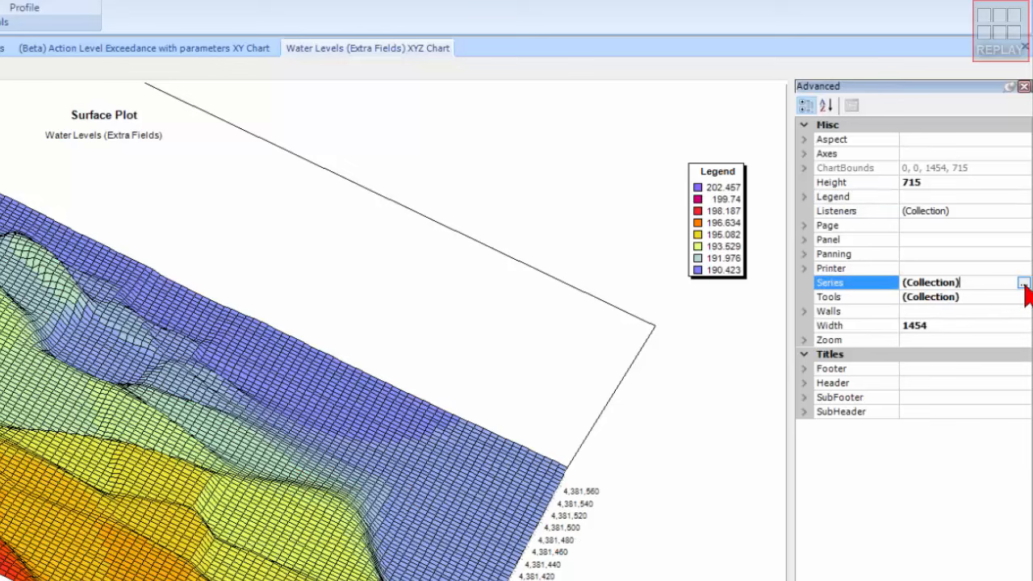
click(1023, 284)
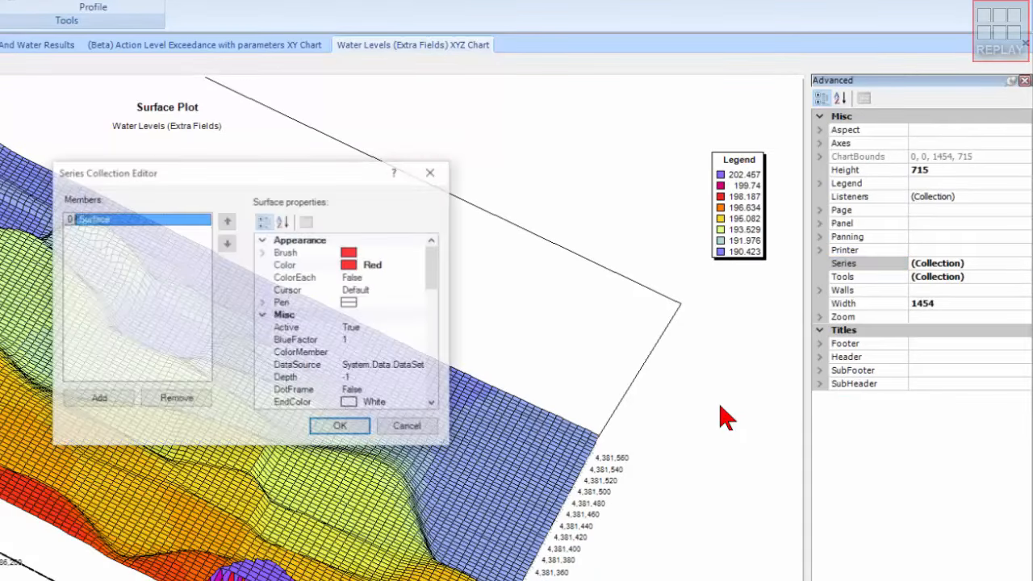
drag(438, 272, 438, 312)
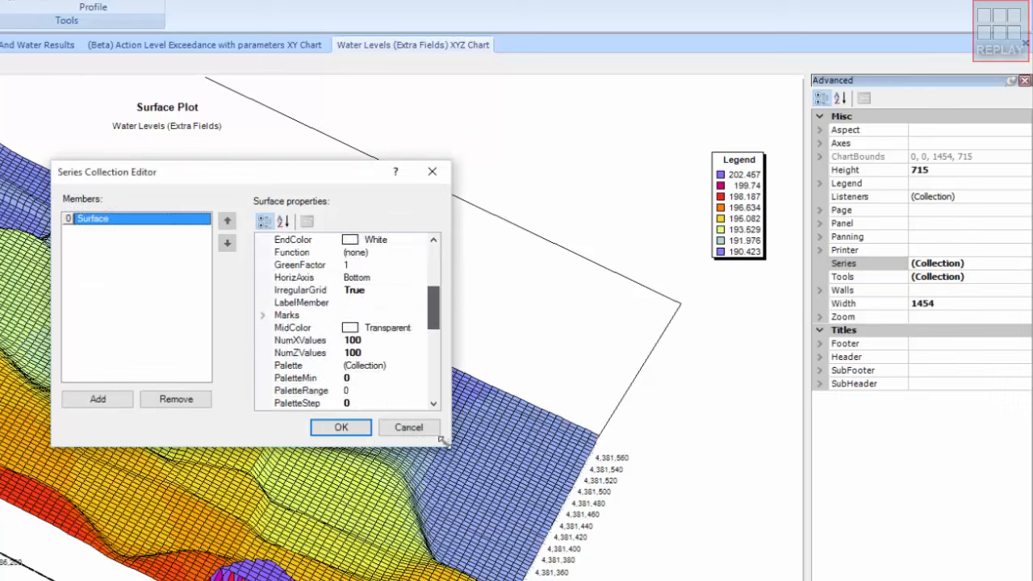
drag(442, 439, 645, 492)
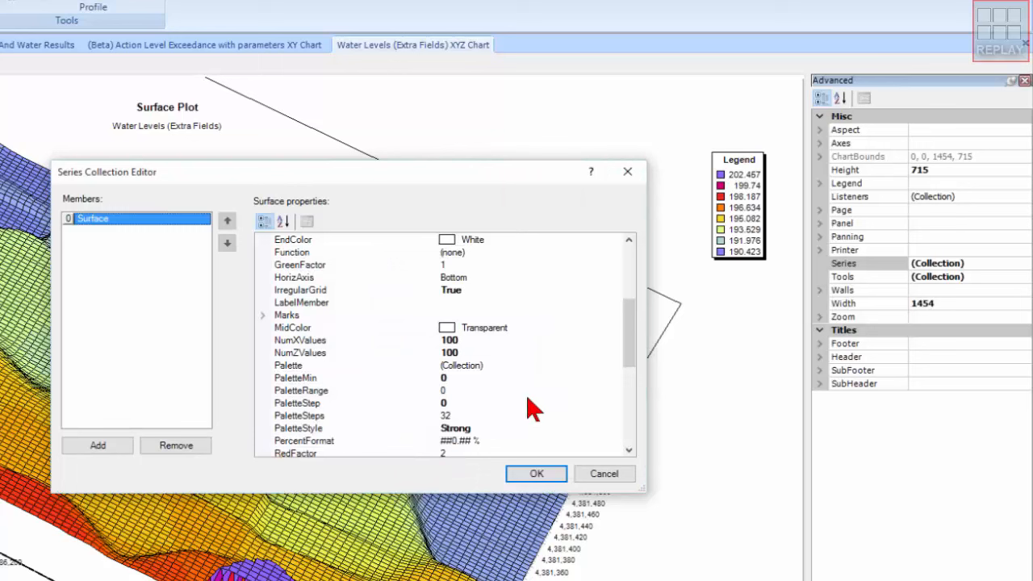
click(489, 427)
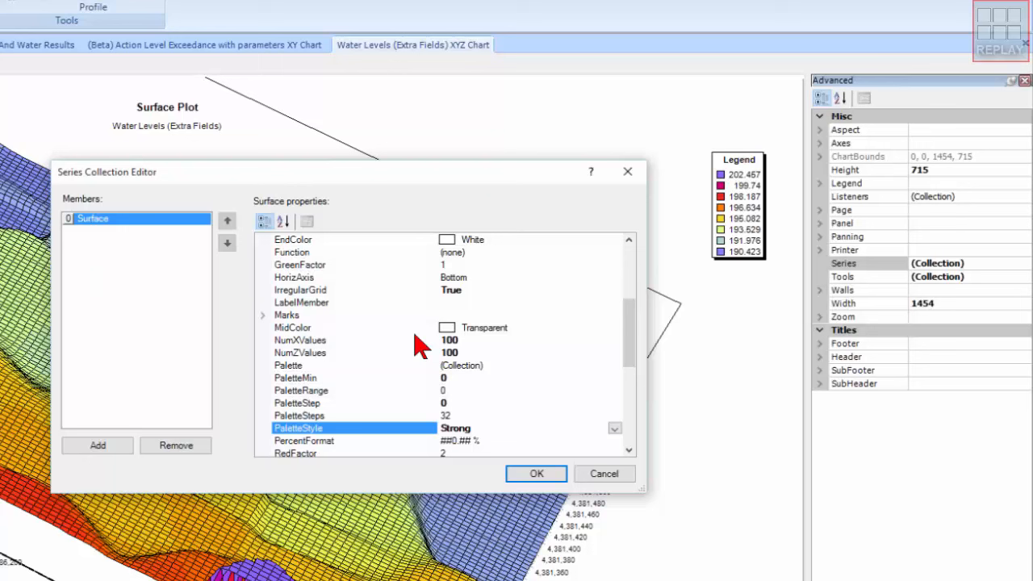
click(615, 429)
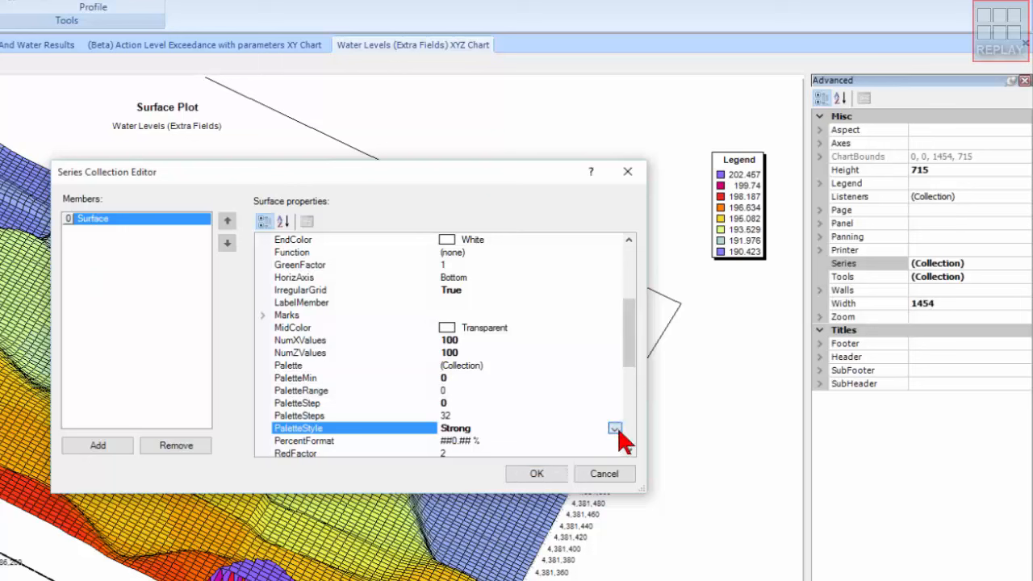
click(486, 477)
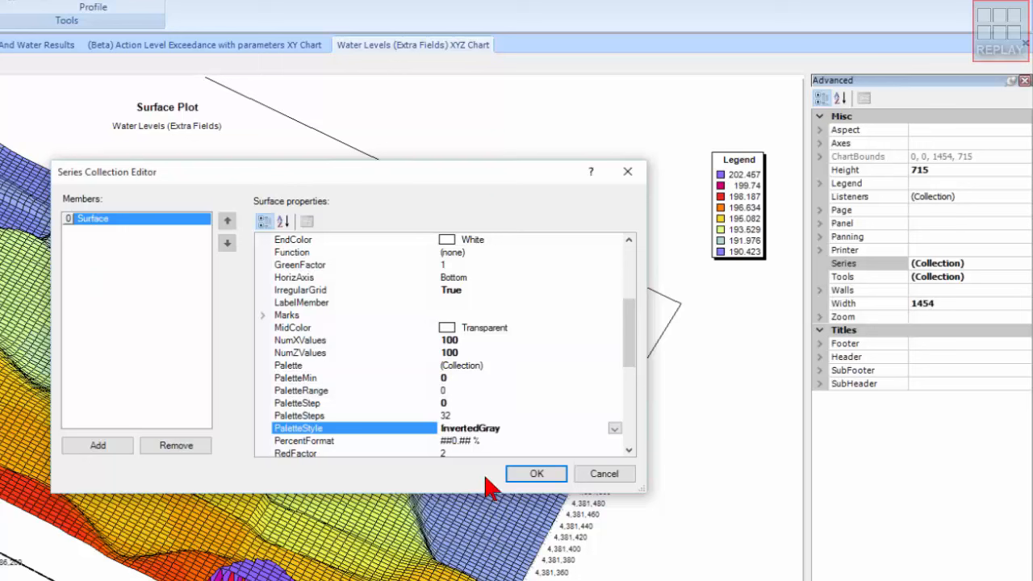
click(545, 477)
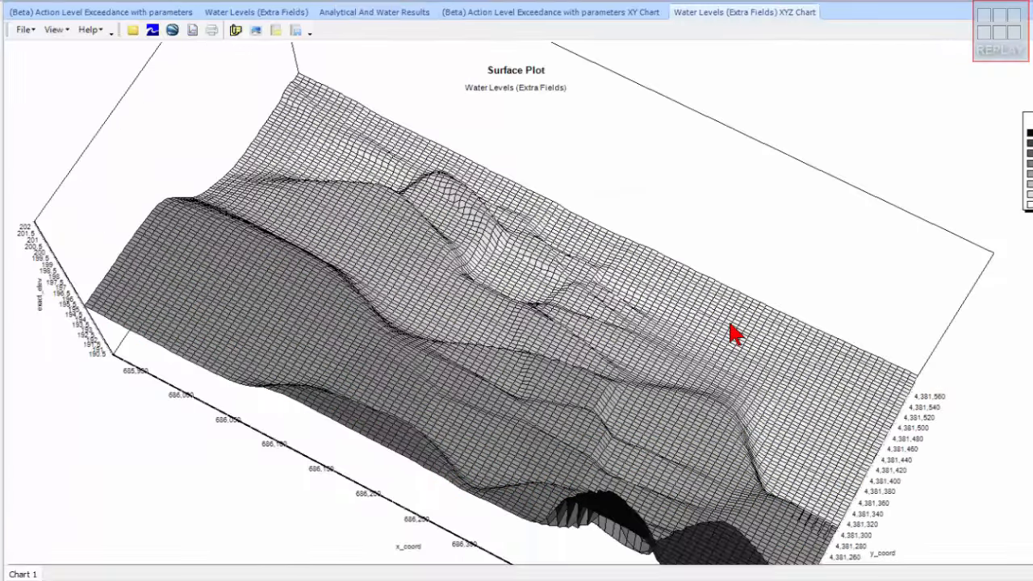
drag(730, 332, 771, 261)
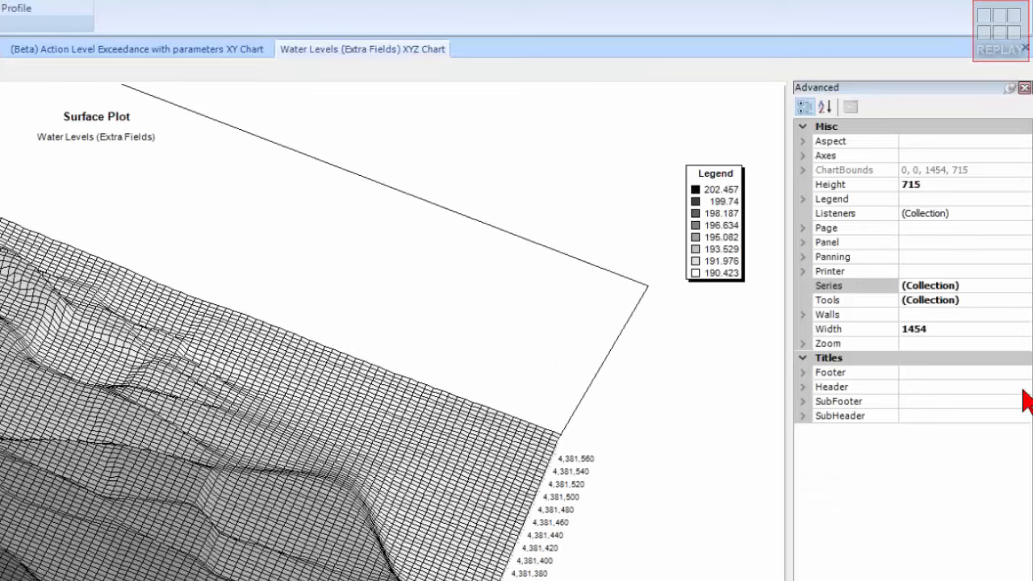
Replace the surface plot's header text with "Groundwater Elevations 96-97".
click(1023, 387)
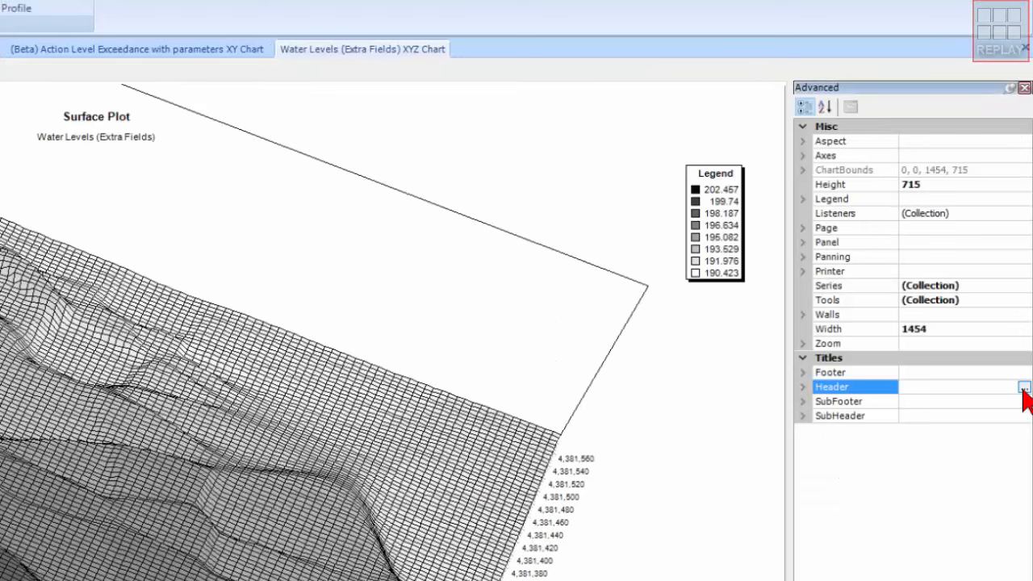
click(1023, 387)
drag(86, 314, 15, 311)
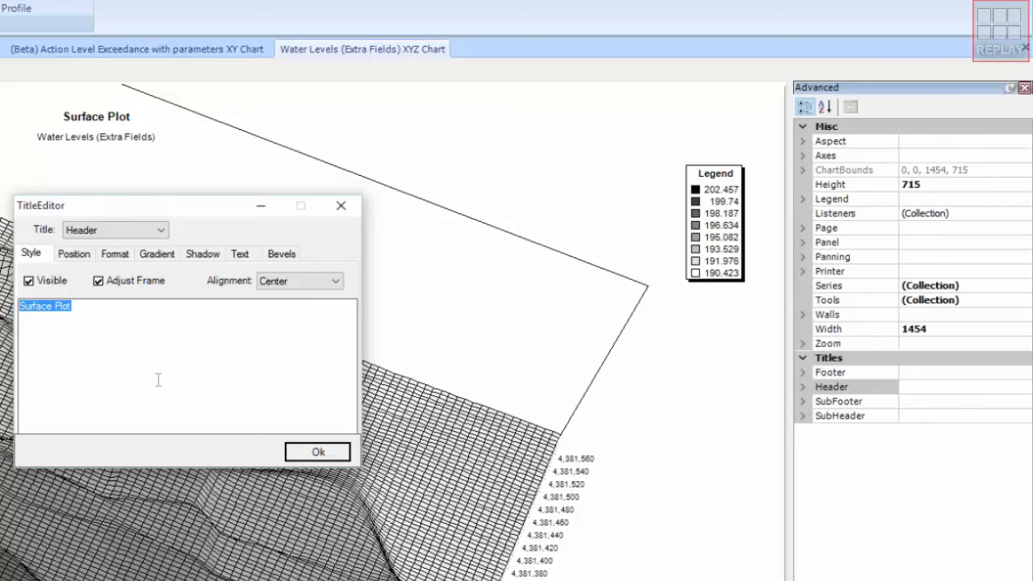
key(BackSpace)
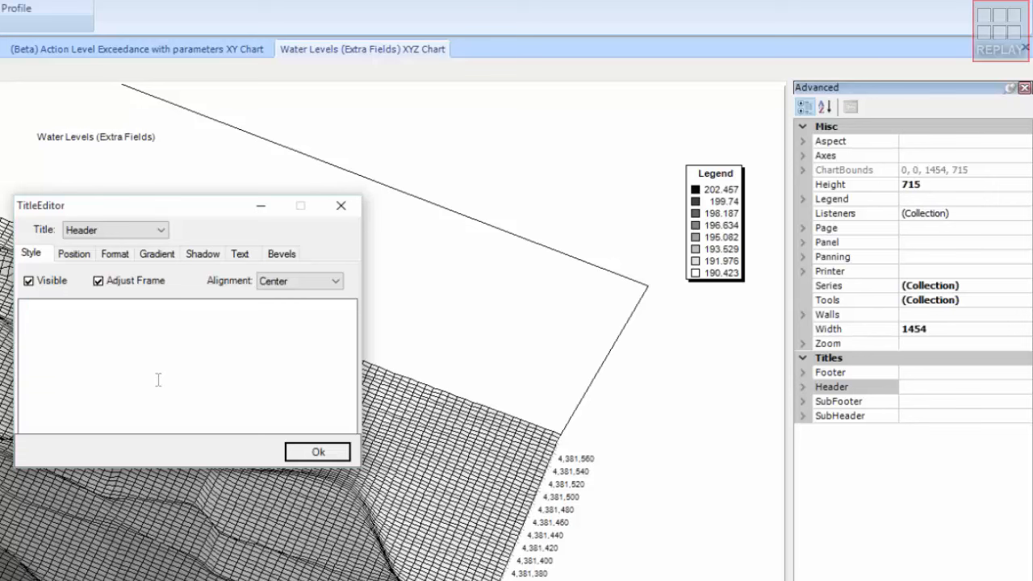
text(Gr)
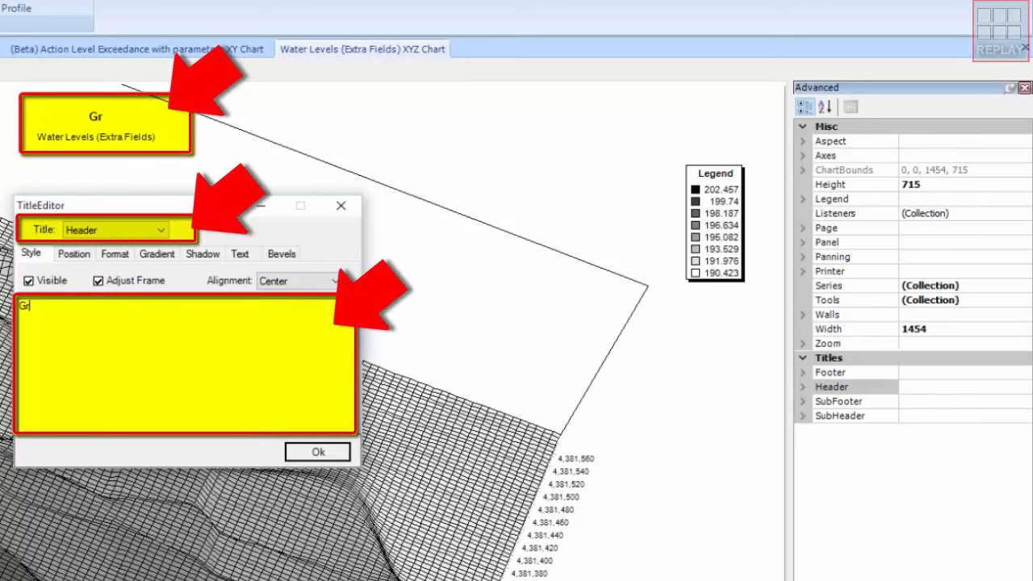
text(oundwater E)
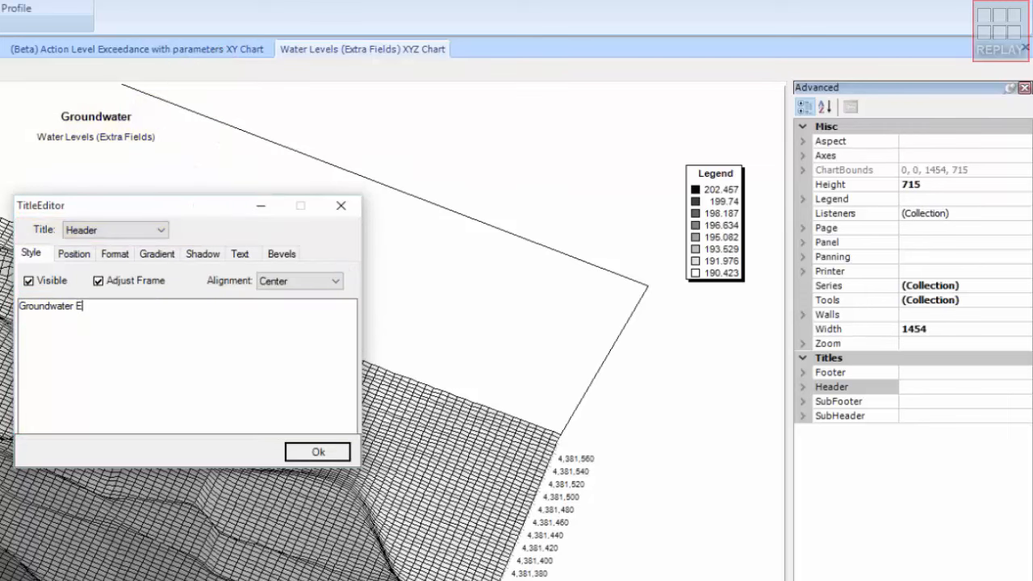
text(levations)
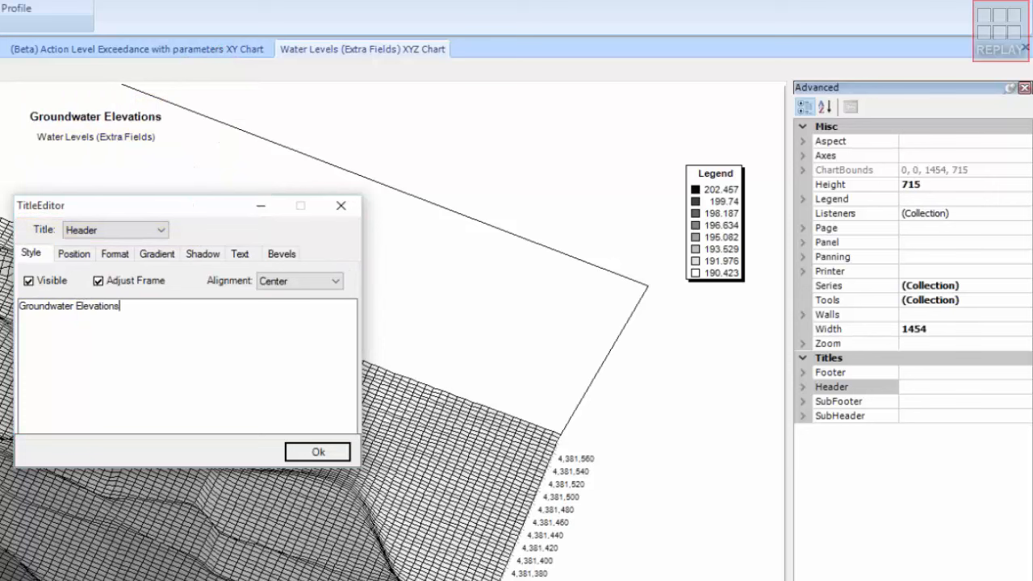
text( 96-97)
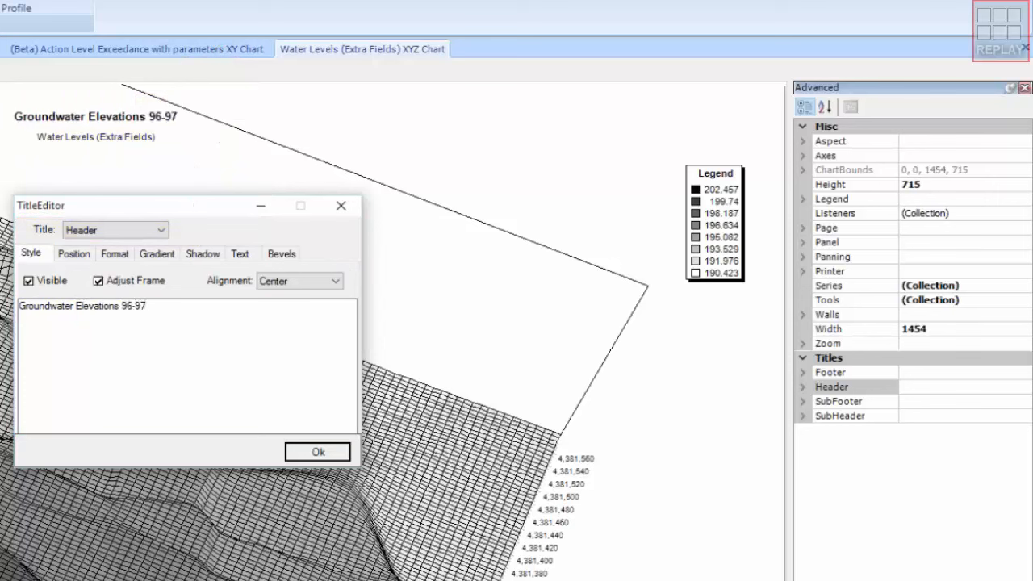
click(319, 454)
Replace the surface plot's subheader text with "for the Whitney Site".
click(936, 417)
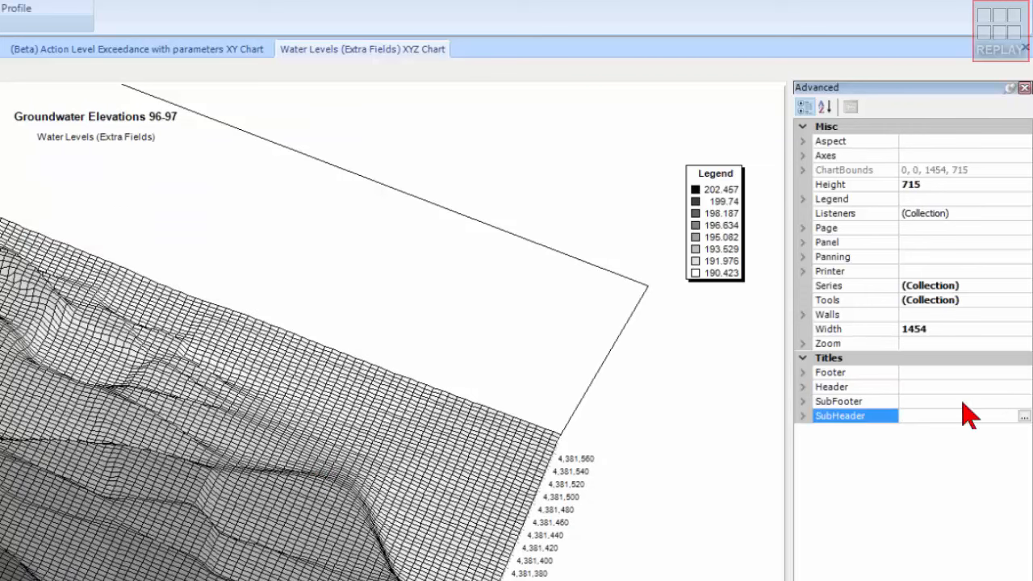
click(1023, 416)
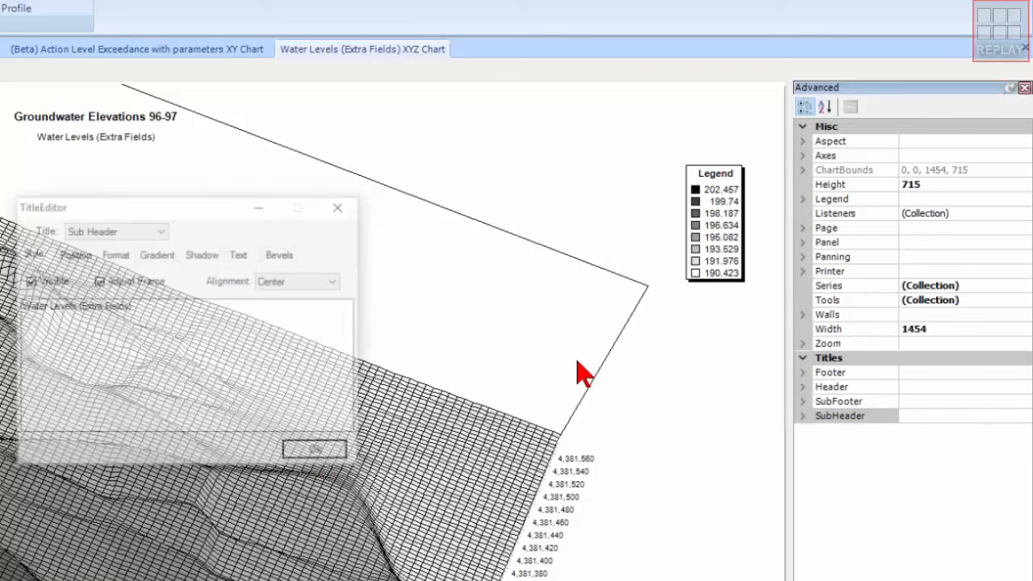
drag(133, 307, 19, 307)
text(for th)
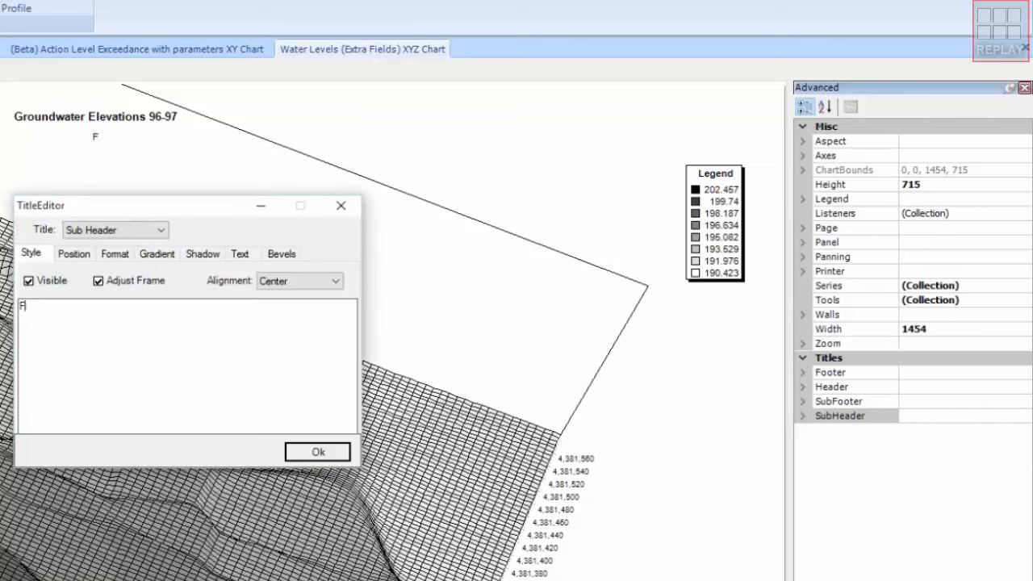
text(e Whitney Site)
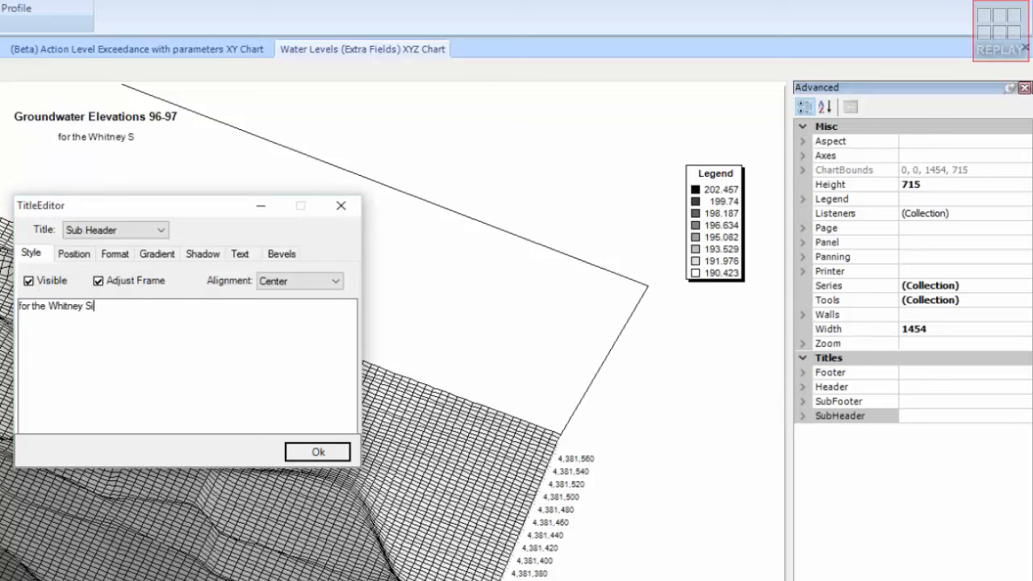
click(313, 455)
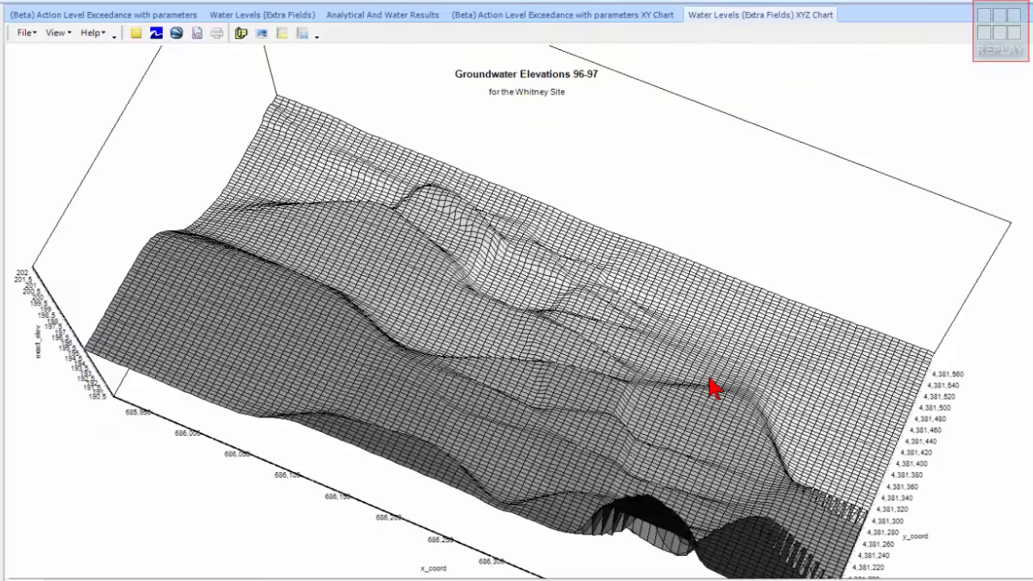
Rotate the surface plot slightly and copy it as a bitmap (.bmp).
drag(713, 387, 586, 189)
right_click(586, 190)
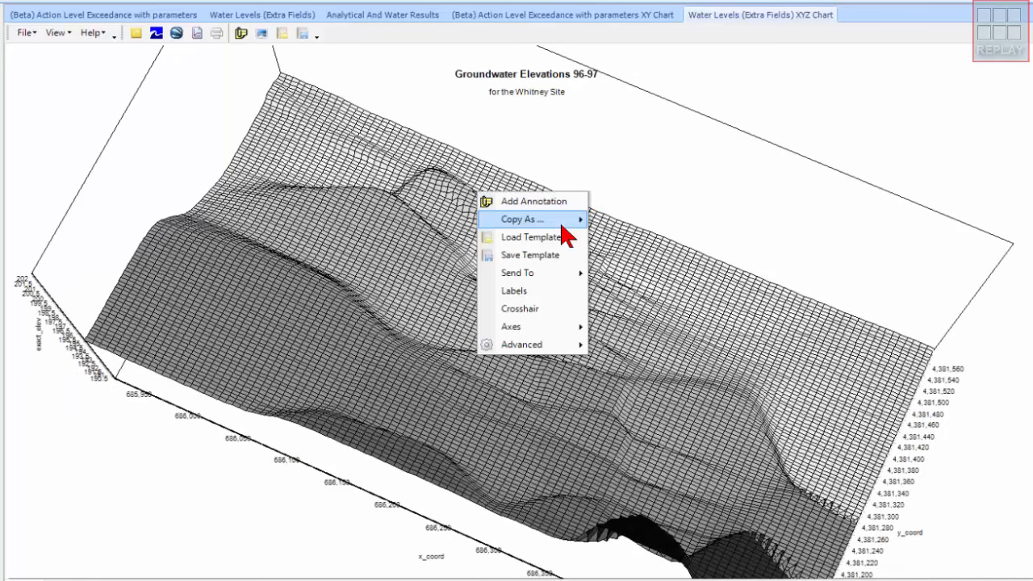
mouse_move(563, 221)
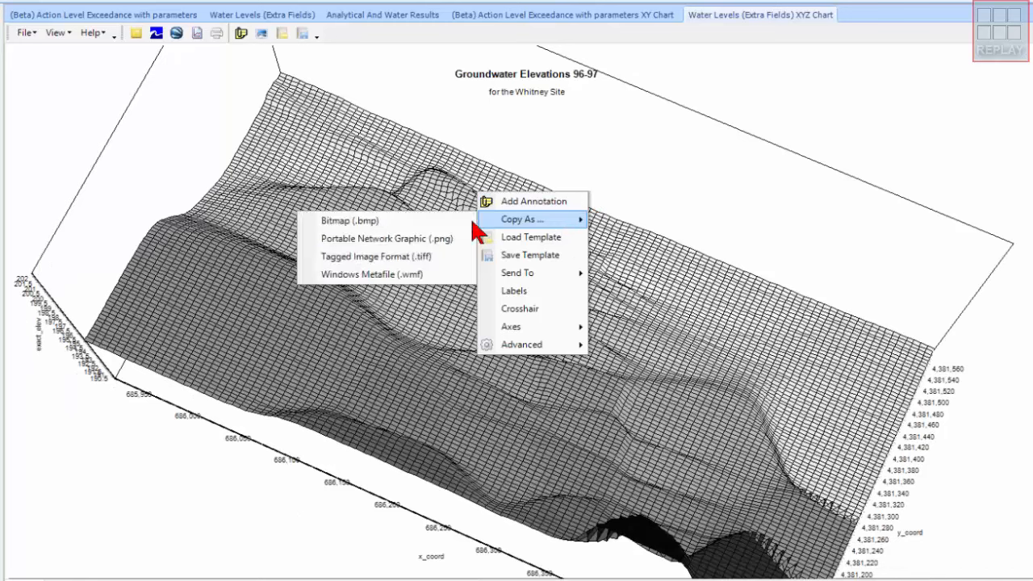
click(419, 225)
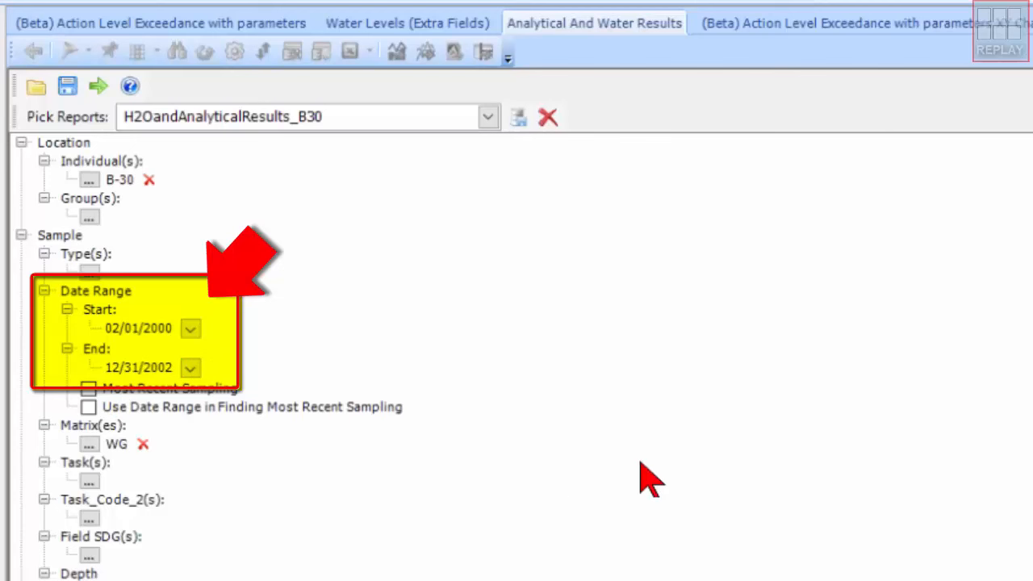
Review the sample, result and water level parameters of the H2OandAnalyticalResults_B30 report, and run it.
scroll(716, 498, down, 5)
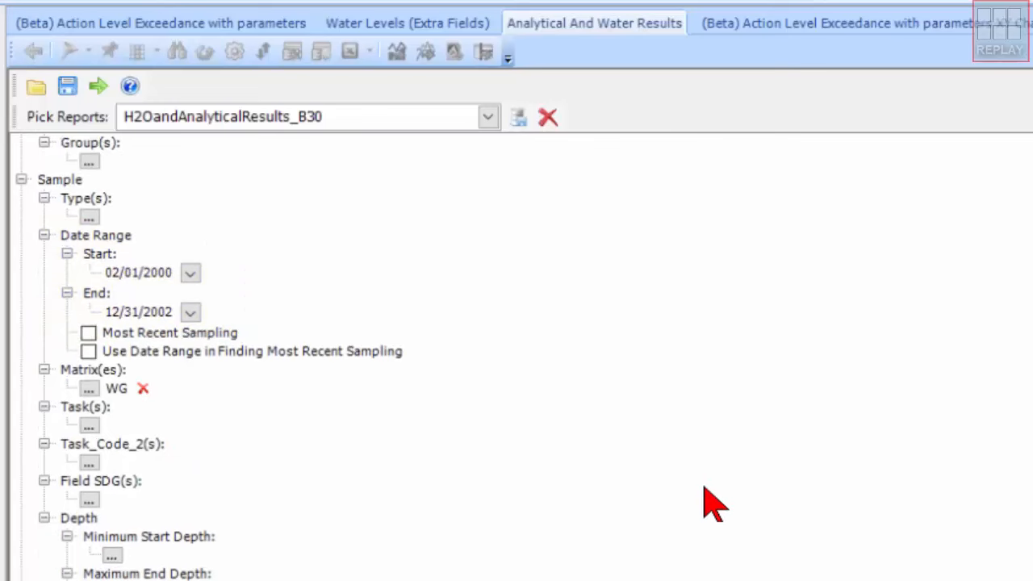
scroll(702, 506, down, 12)
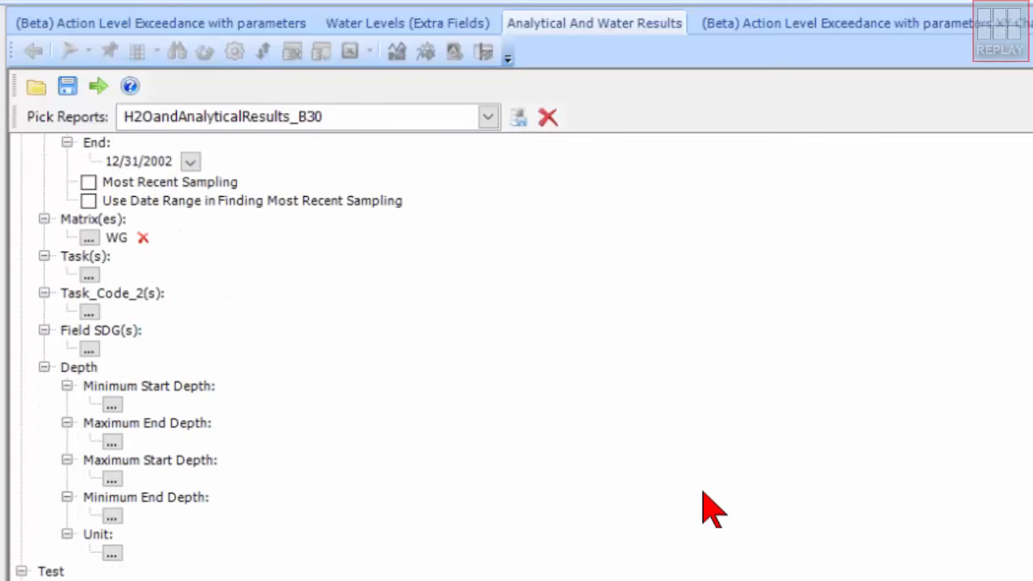
scroll(706, 512, down, 2)
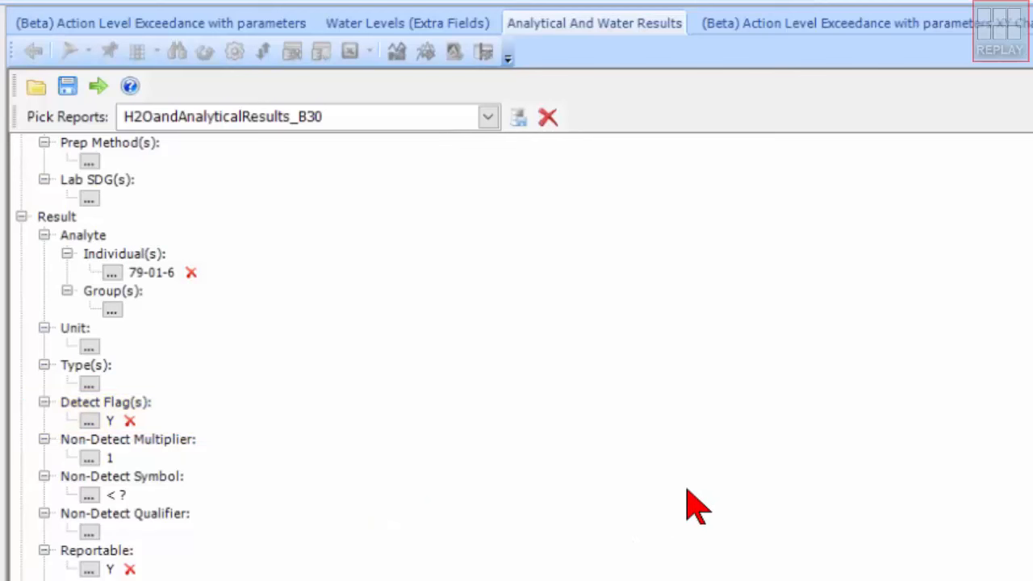
scroll(688, 504, down, 1)
scroll(687, 504, down, 3)
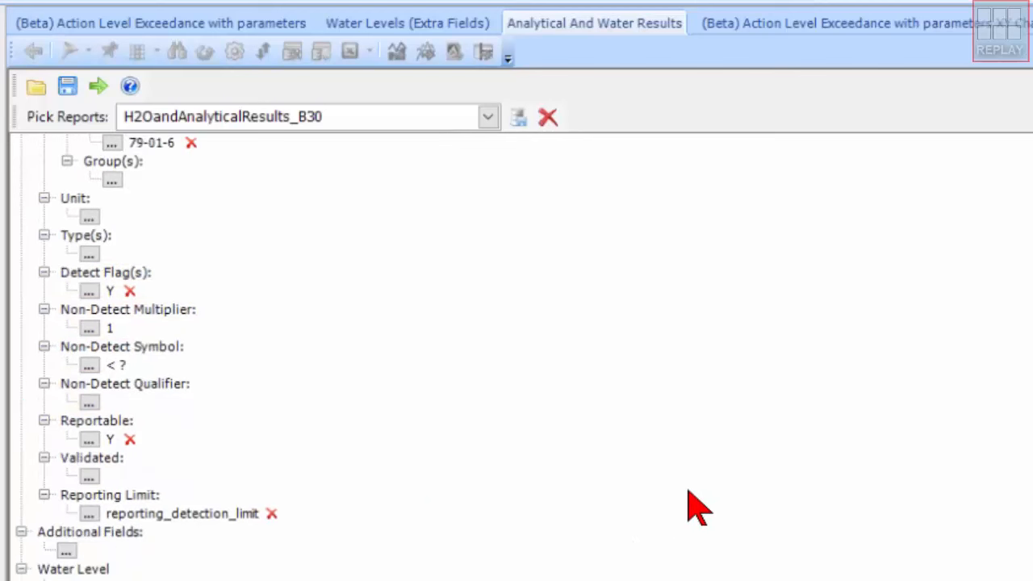
scroll(687, 504, down, 3)
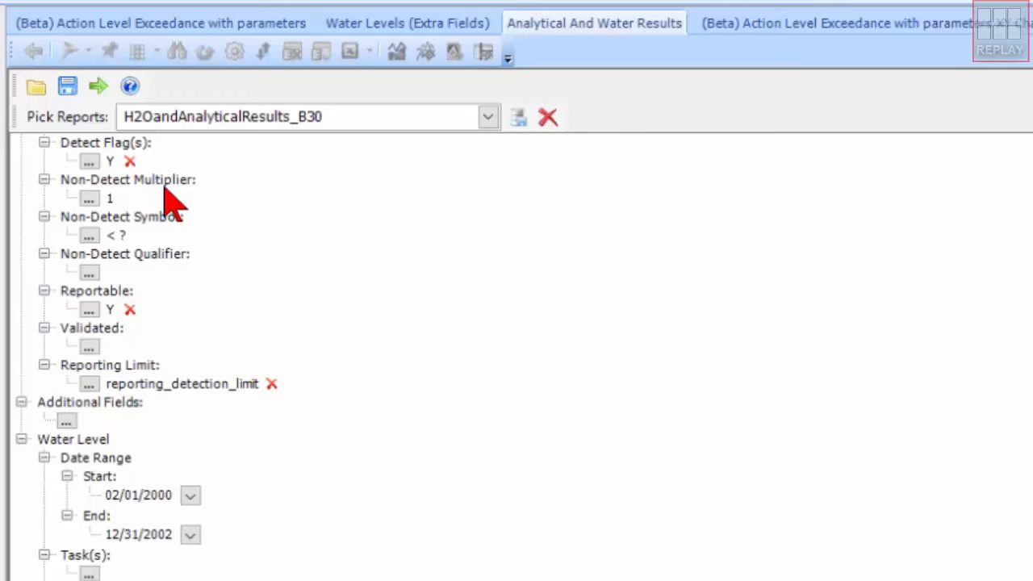
click(91, 89)
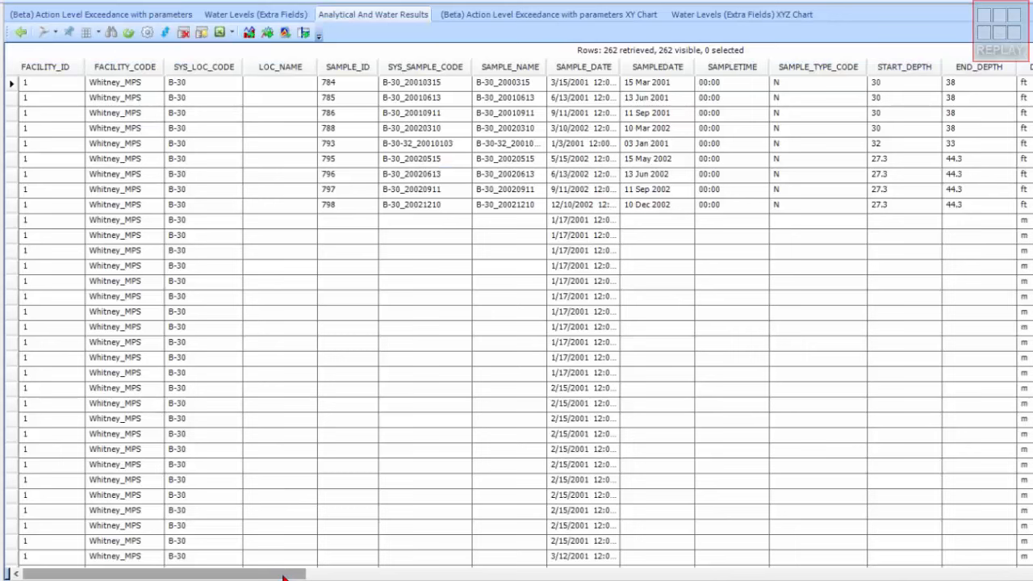
Examine the chemical name and result value columns of the Analytical And Water Results, and create an XY chart from them.
drag(283, 575, 282, 575)
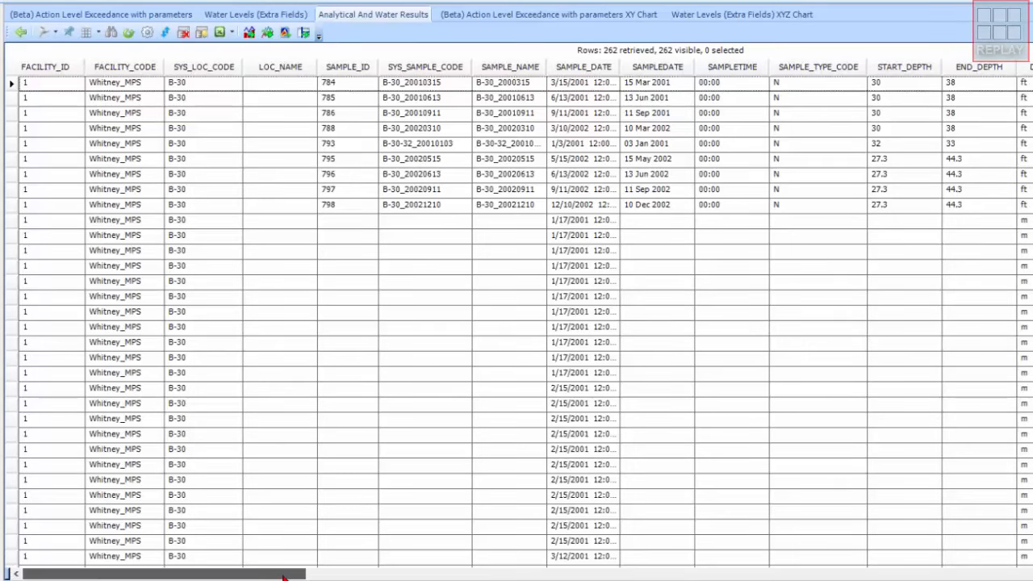
drag(282, 575, 293, 575)
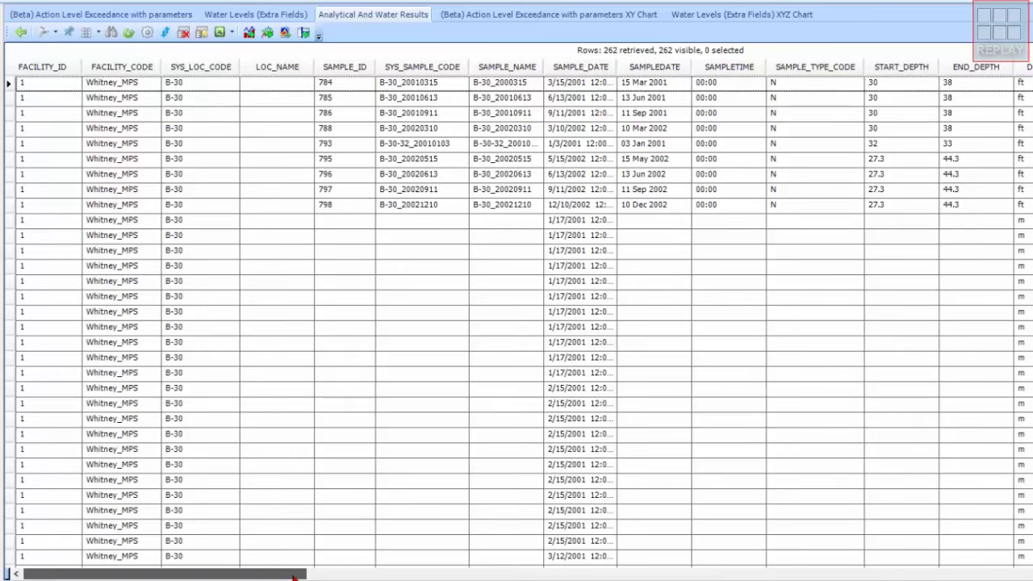
drag(293, 575, 601, 575)
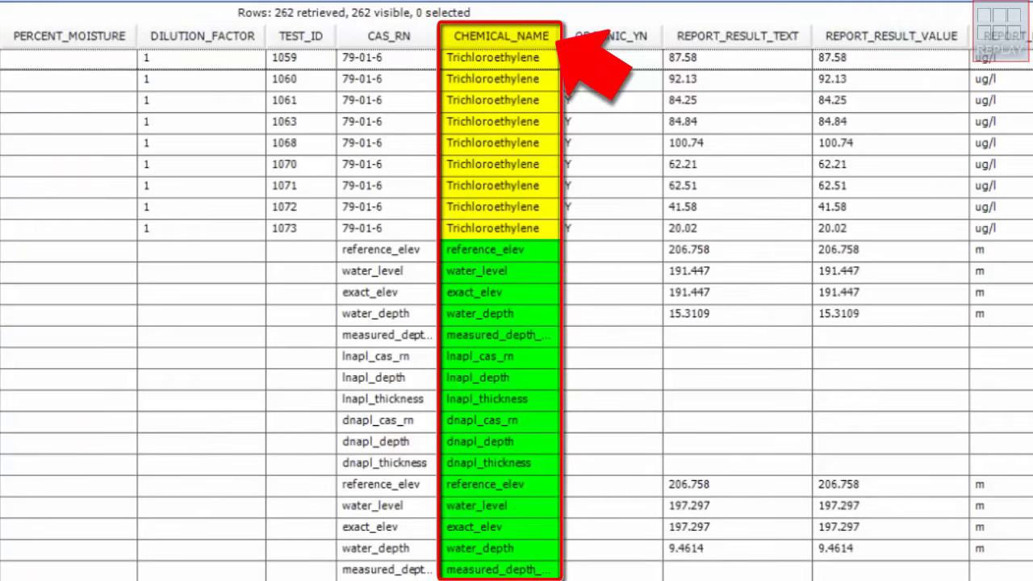
scroll(516, 303, left, 1)
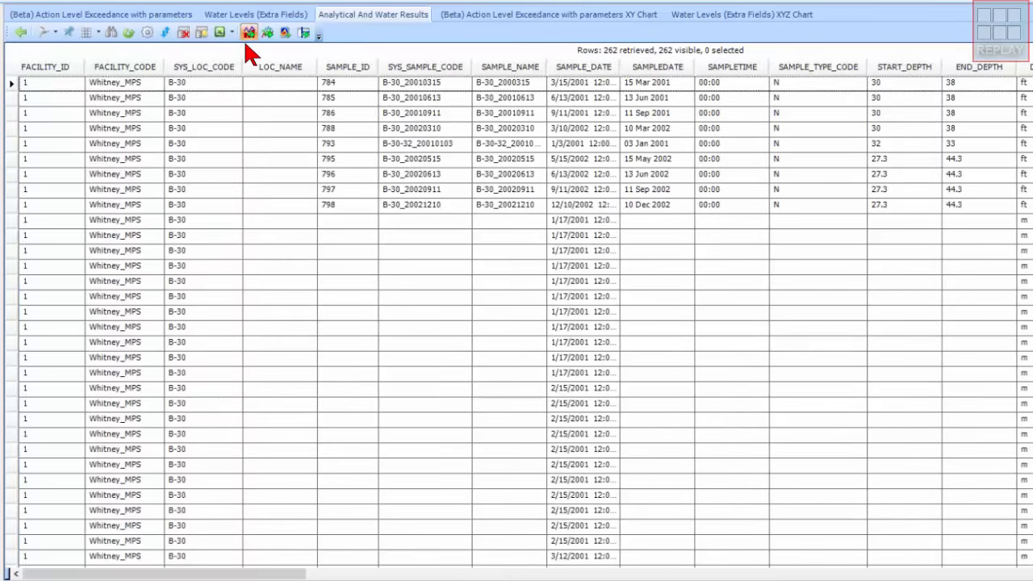
click(246, 40)
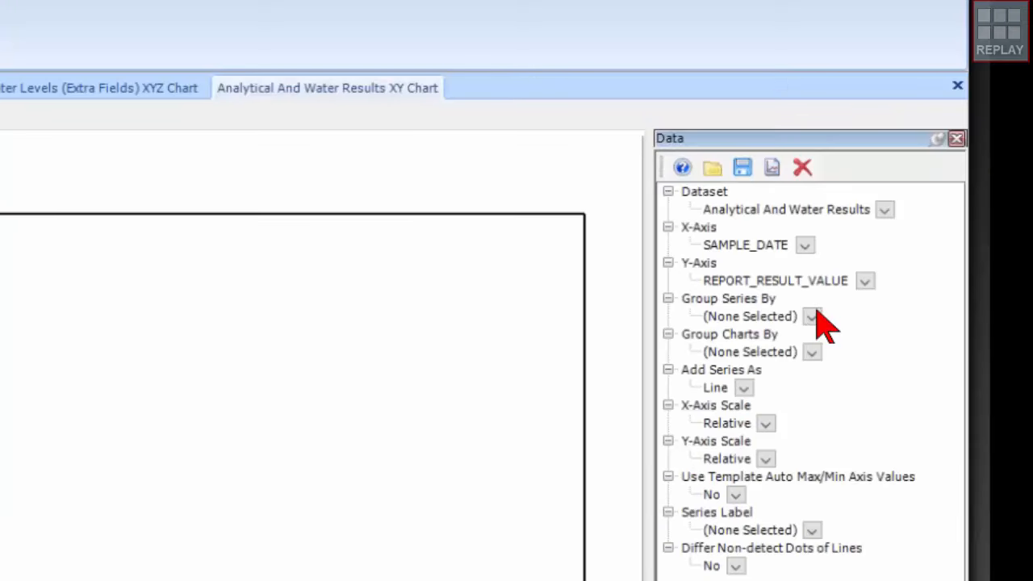
Group the chart's series by CHEMICAL_NAME and generate the Analytical And Water Results XY chart.
click(812, 316)
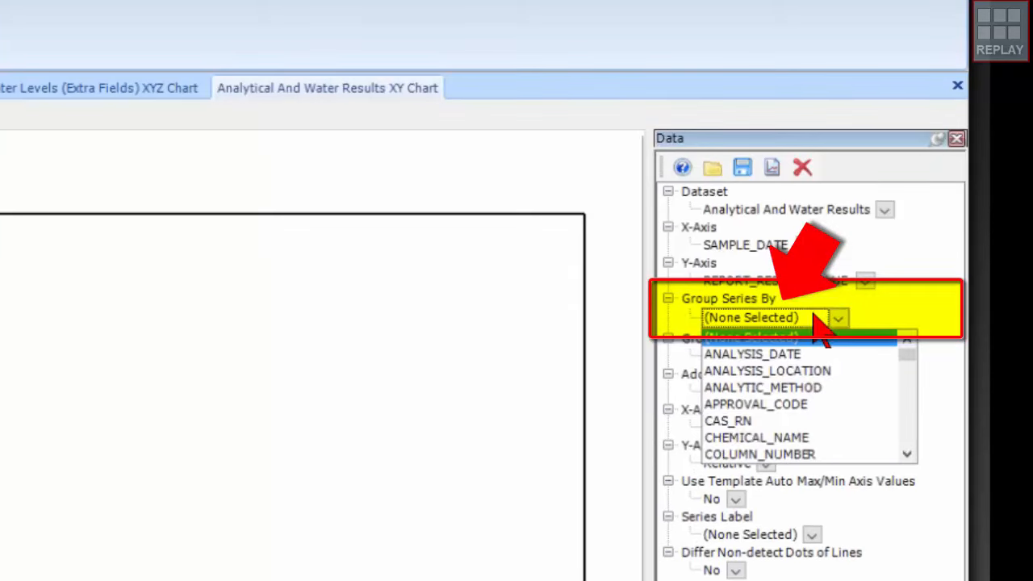
click(821, 437)
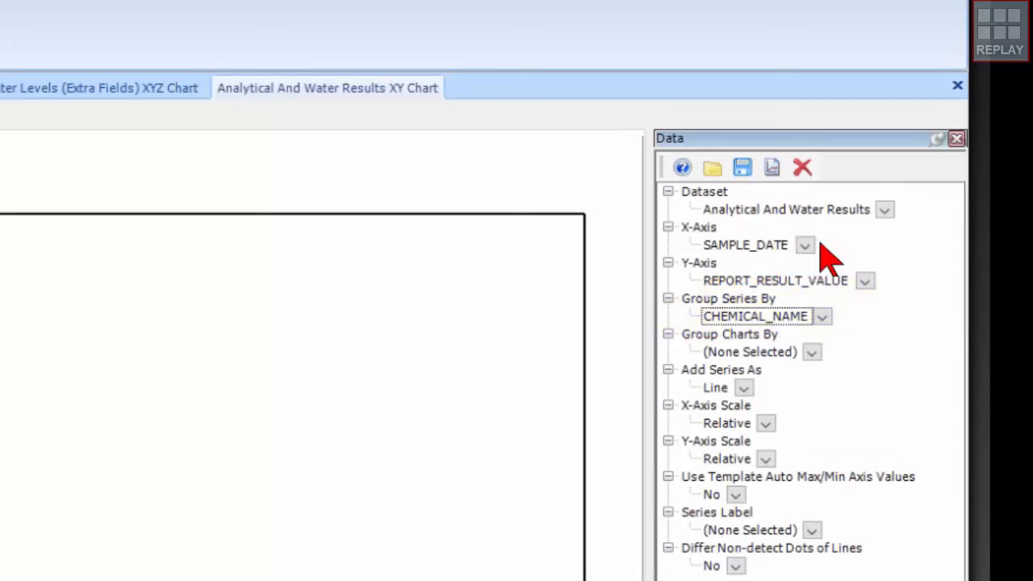
click(776, 170)
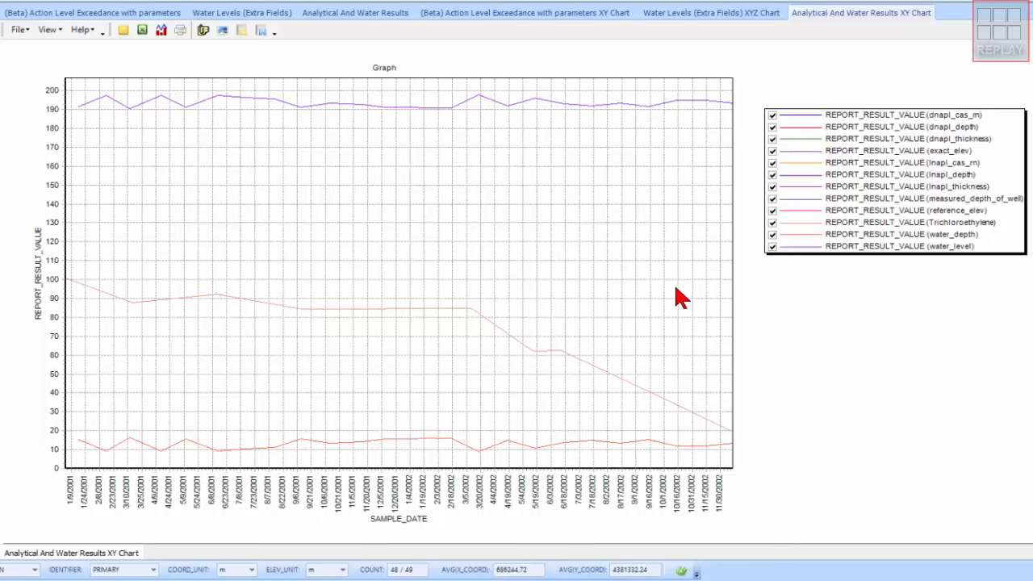
Hide every series on the chart except exact_elev and Trichloroethylene.
click(772, 114)
click(772, 127)
click(772, 139)
click(772, 162)
click(772, 174)
click(772, 186)
click(772, 198)
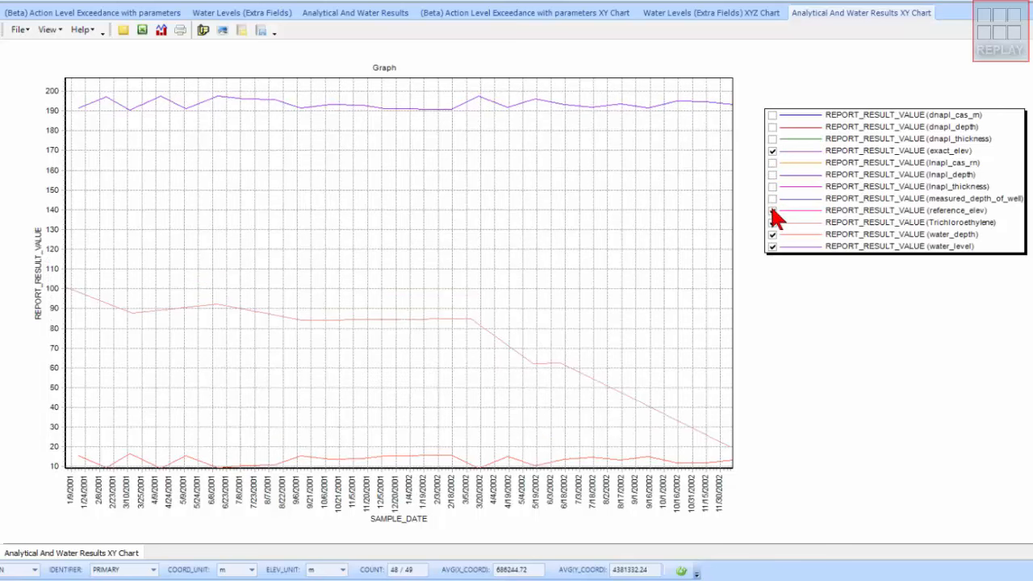
click(772, 211)
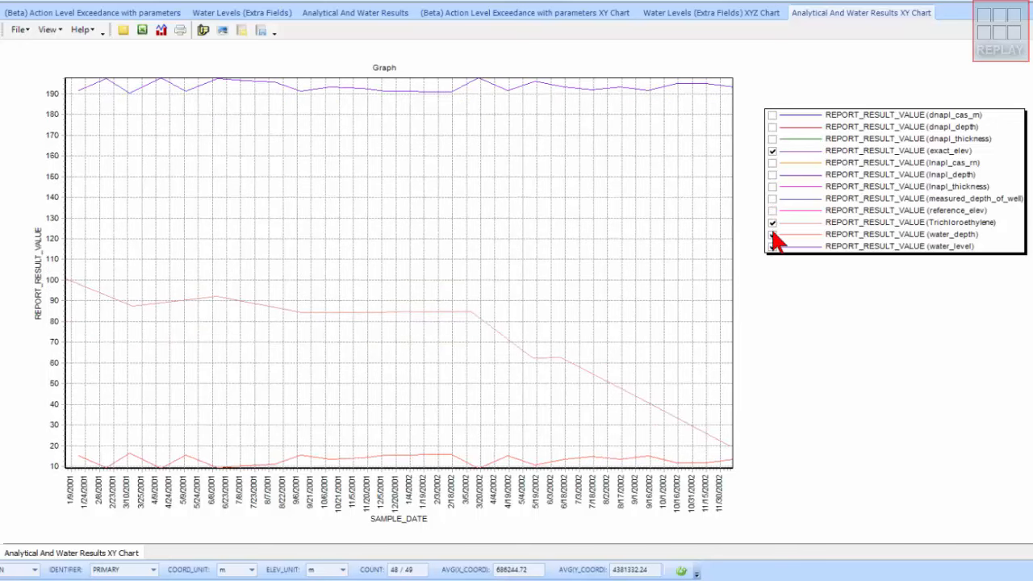
click(773, 234)
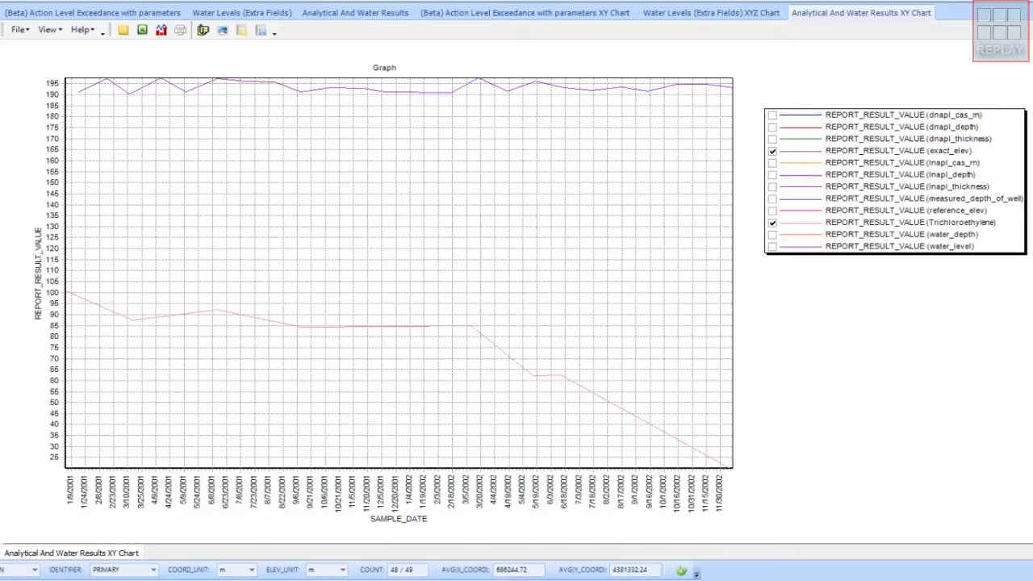
Open the chart's Series collection from the advanced properties, then reposition and enlarge its editor window.
click(846, 563)
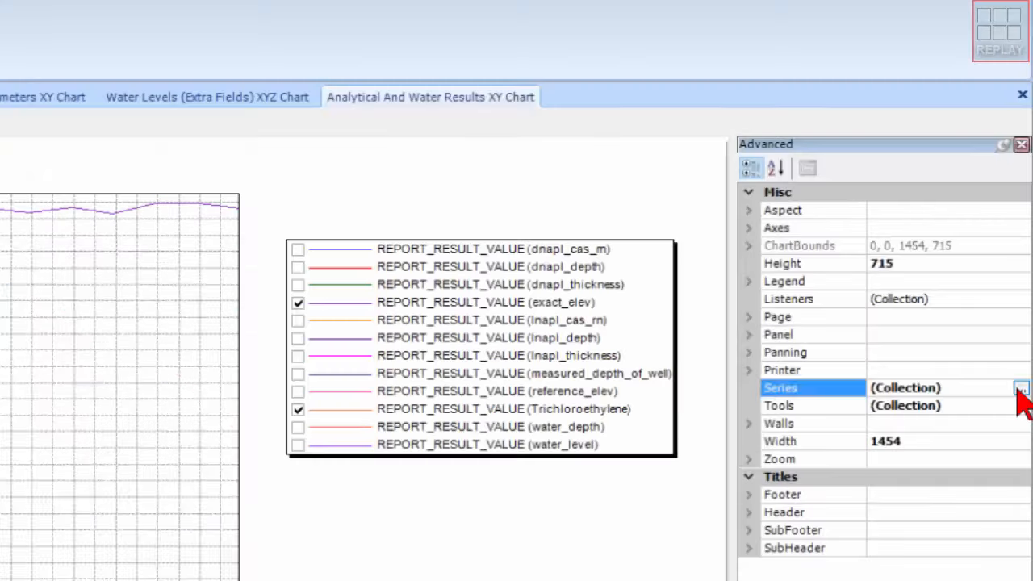
click(1021, 134)
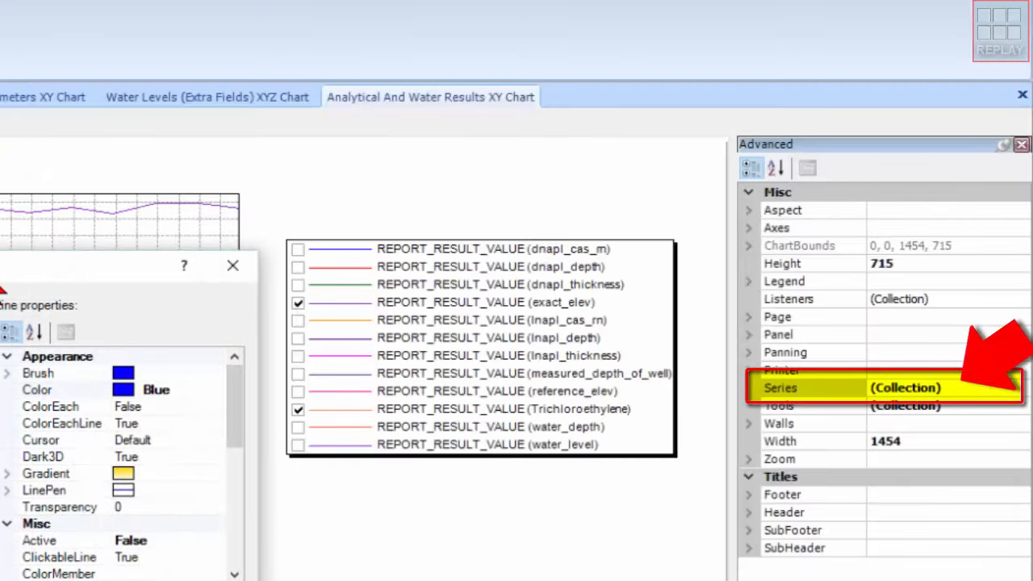
drag(0, 276, 0, 271)
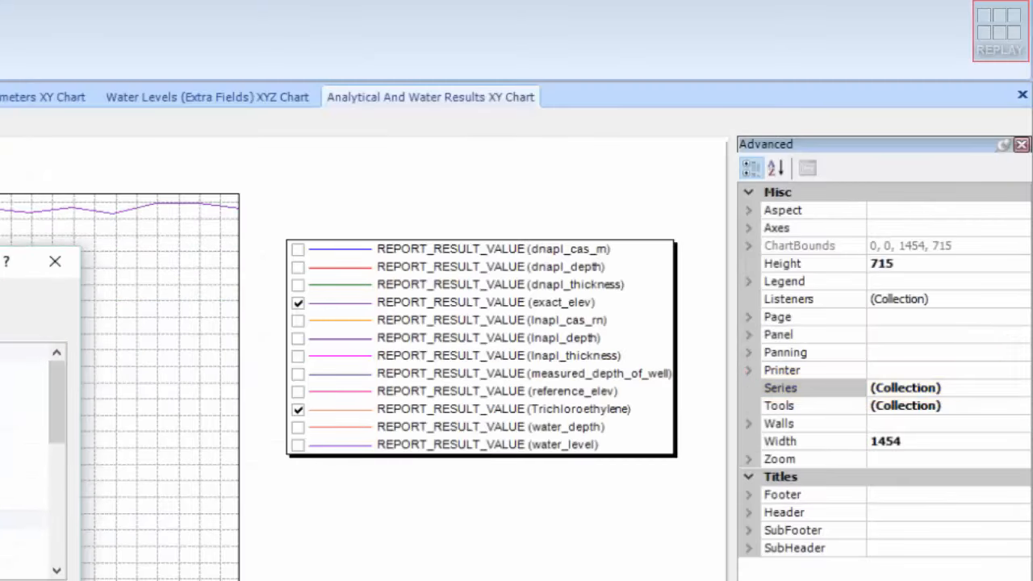
drag(575, 366, 800, 431)
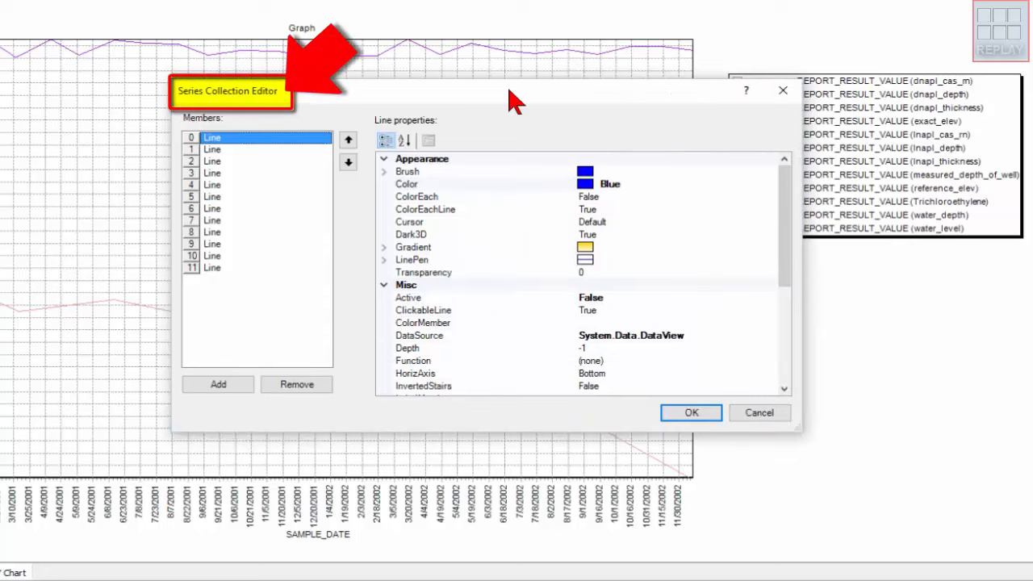
drag(510, 101, 370, 81)
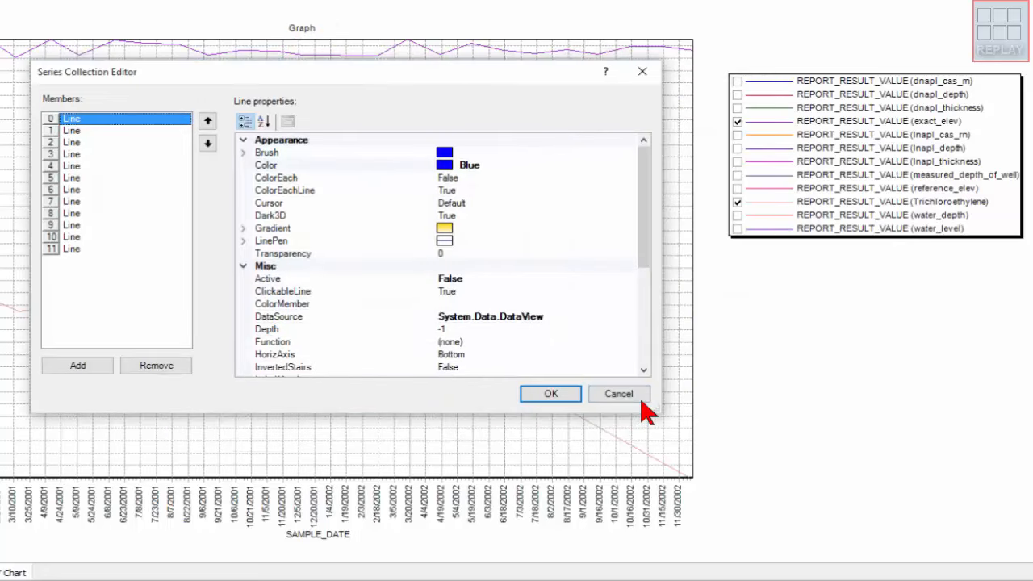
drag(661, 414, 791, 460)
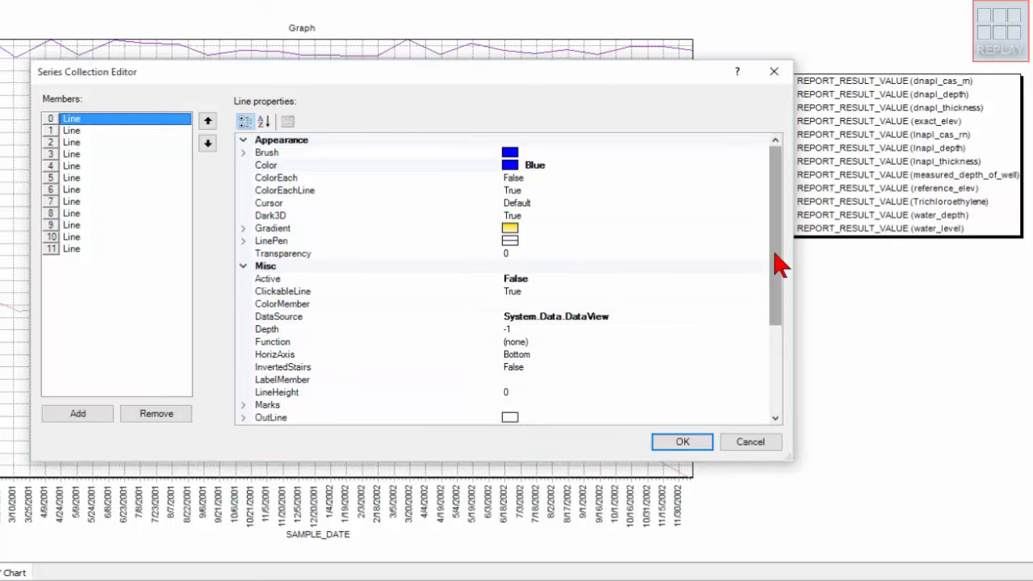
Set ShowInLegend to False for the dnapl_cas_rn series and remove it from the series collection.
drag(781, 265, 588, 337)
click(585, 328)
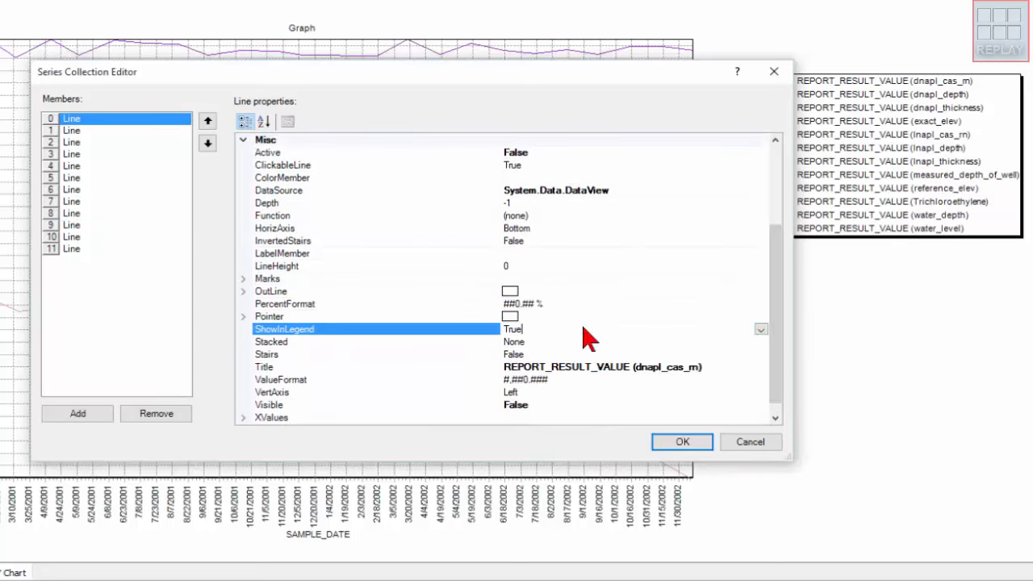
click(760, 331)
click(512, 356)
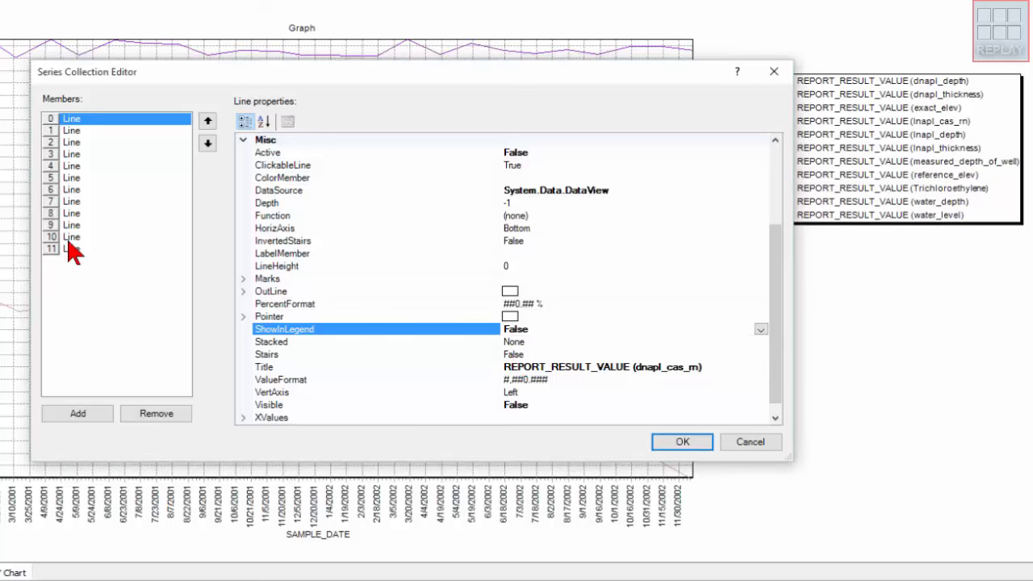
click(174, 413)
Set ShowInLegend to False for the dnapl_depth and dnapl_thickness series and remove both from the collection.
click(581, 329)
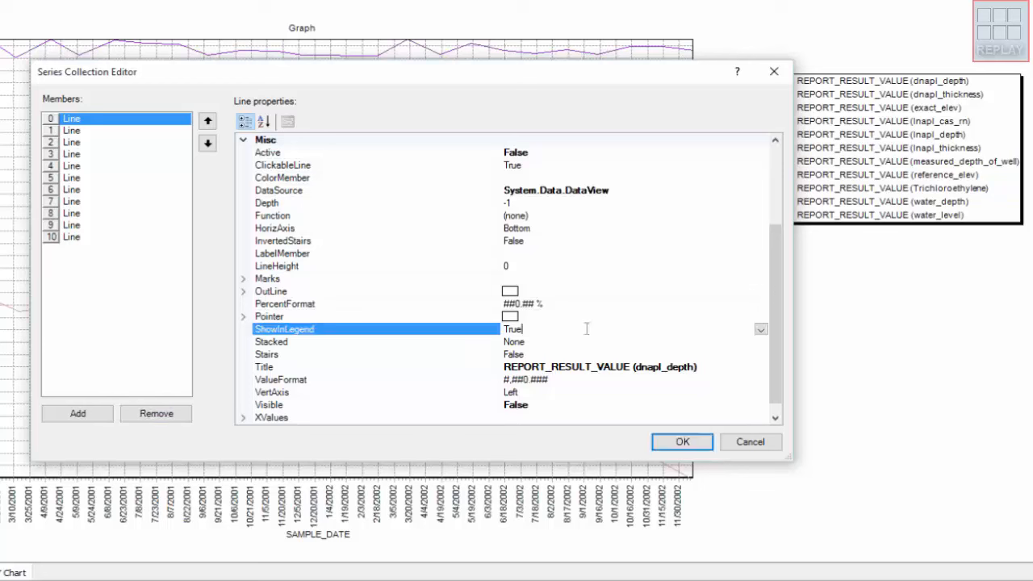
click(761, 329)
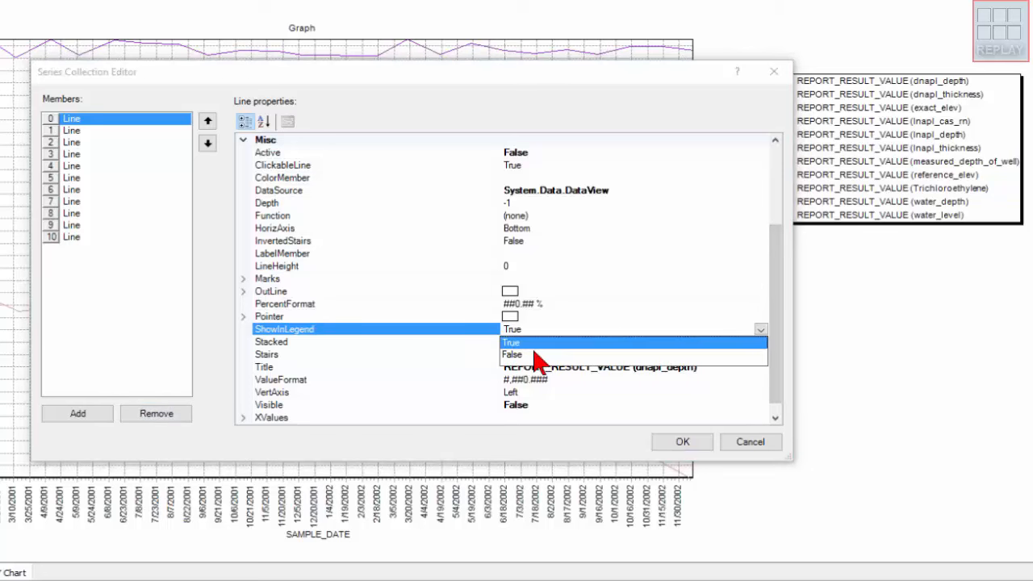
click(520, 357)
click(160, 414)
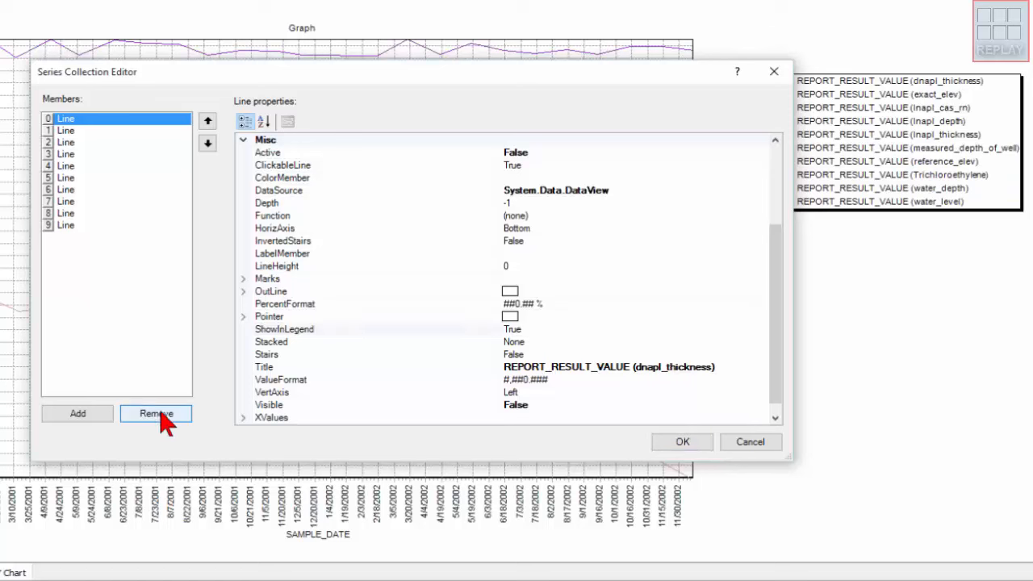
click(549, 329)
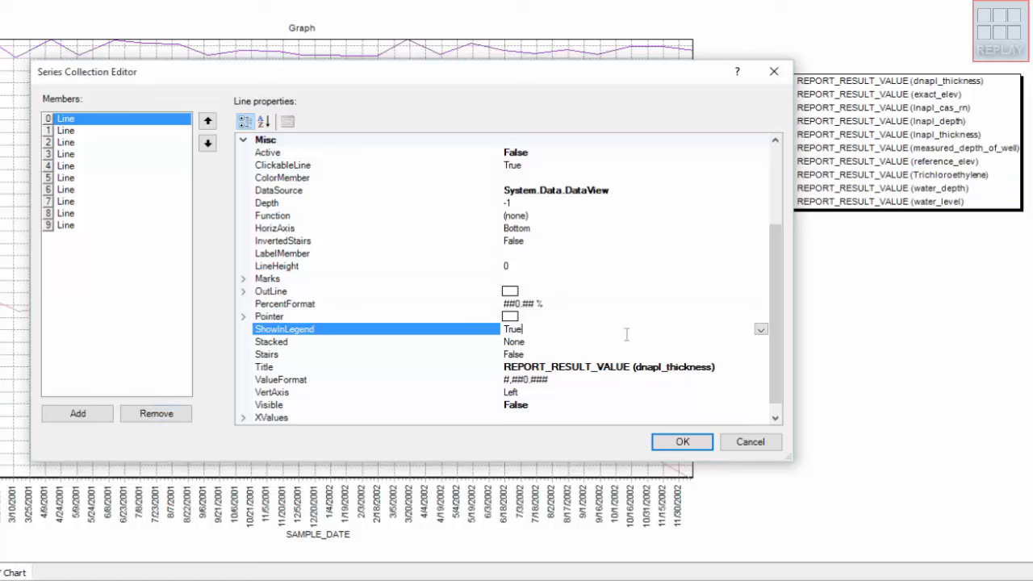
click(761, 329)
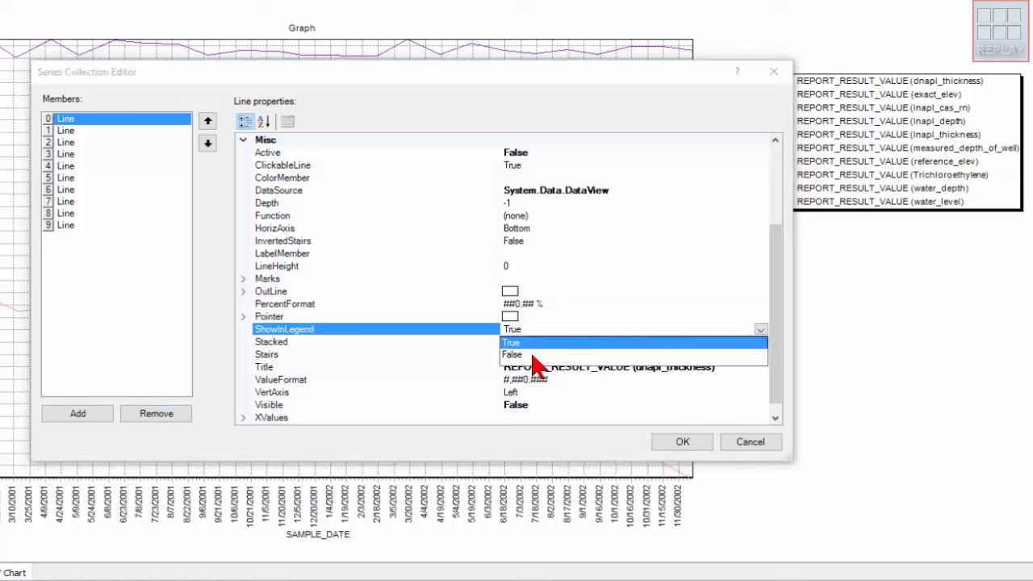
click(532, 357)
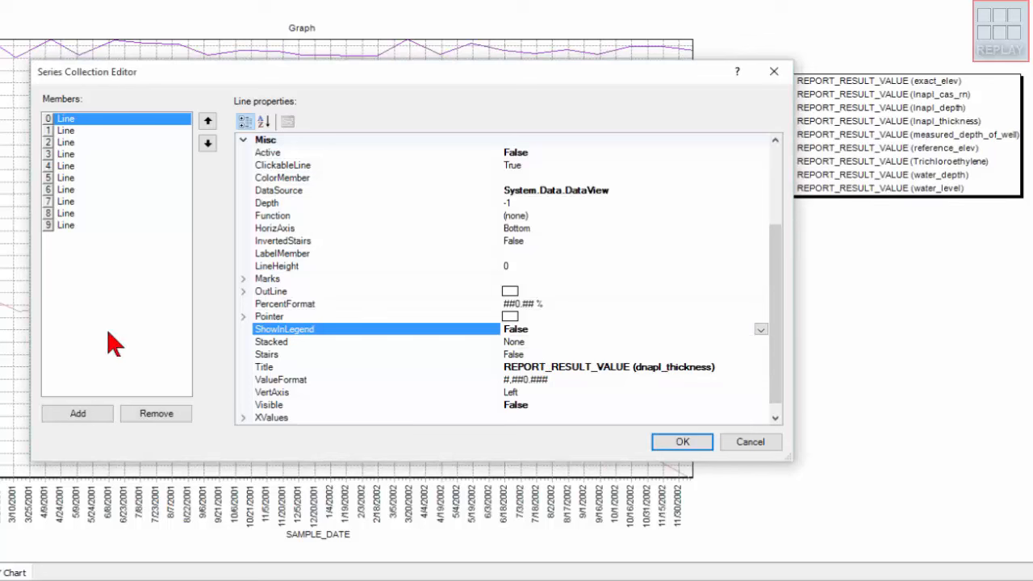
click(156, 413)
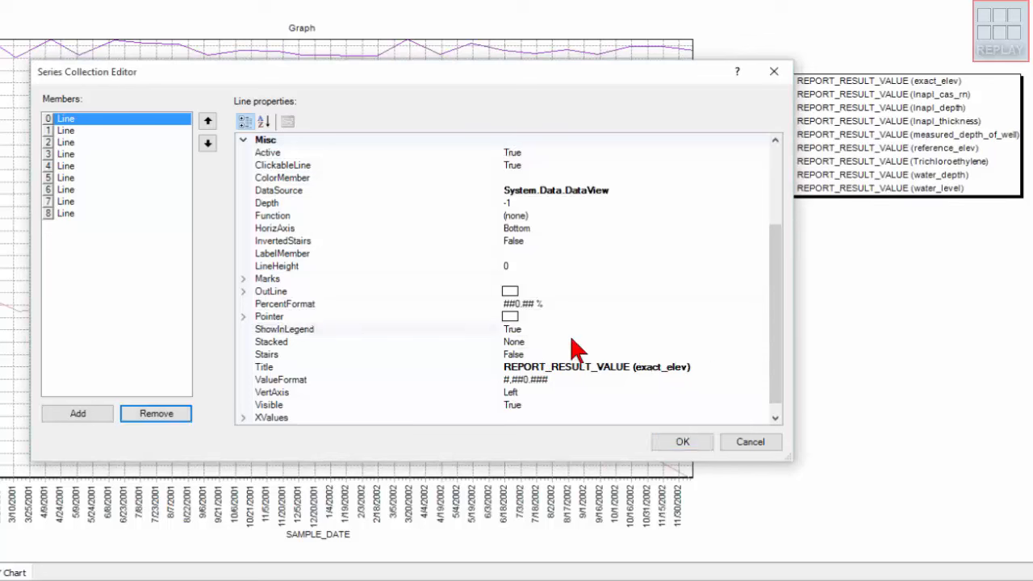
Replace the exact_elev series title with "Groundwater Elevation (m)".
click(72, 131)
click(110, 120)
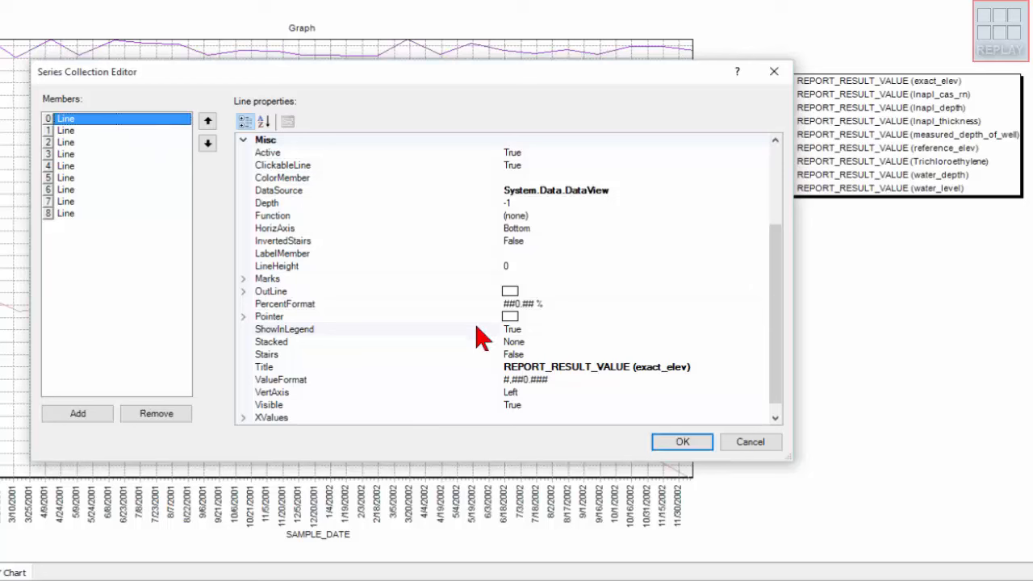
click(692, 367)
drag(692, 367, 493, 365)
key(Delete)
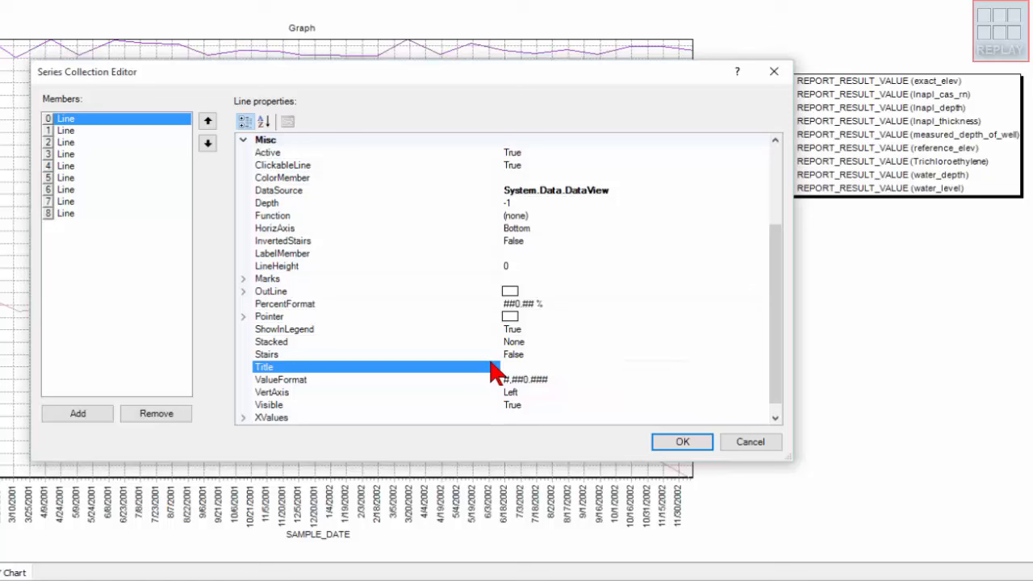
text(Groundwater Elevation (m)
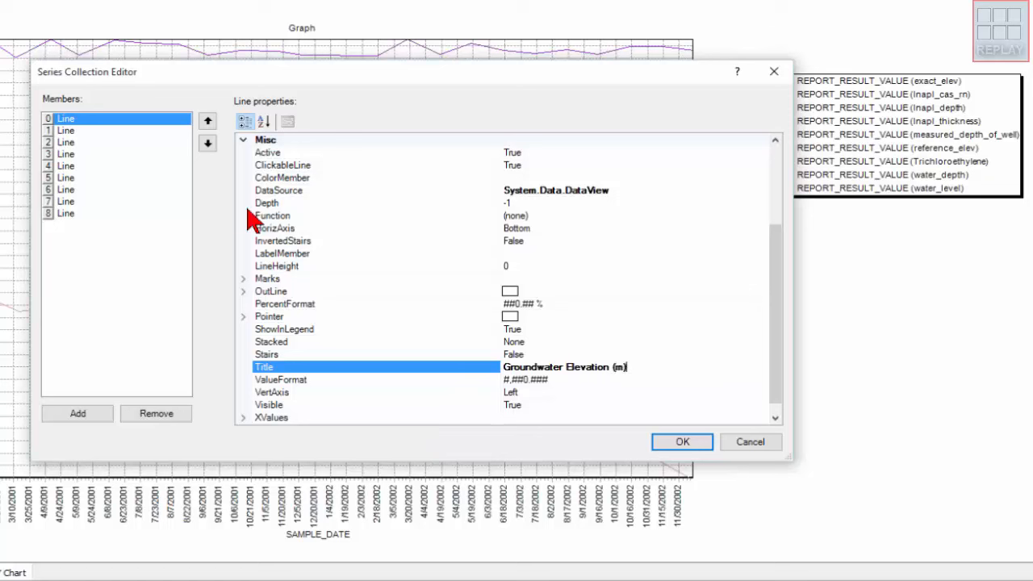
Set ShowInLegend to False for the lnapl_cas_rn and lnapl_depth series and remove both from the collection.
click(70, 130)
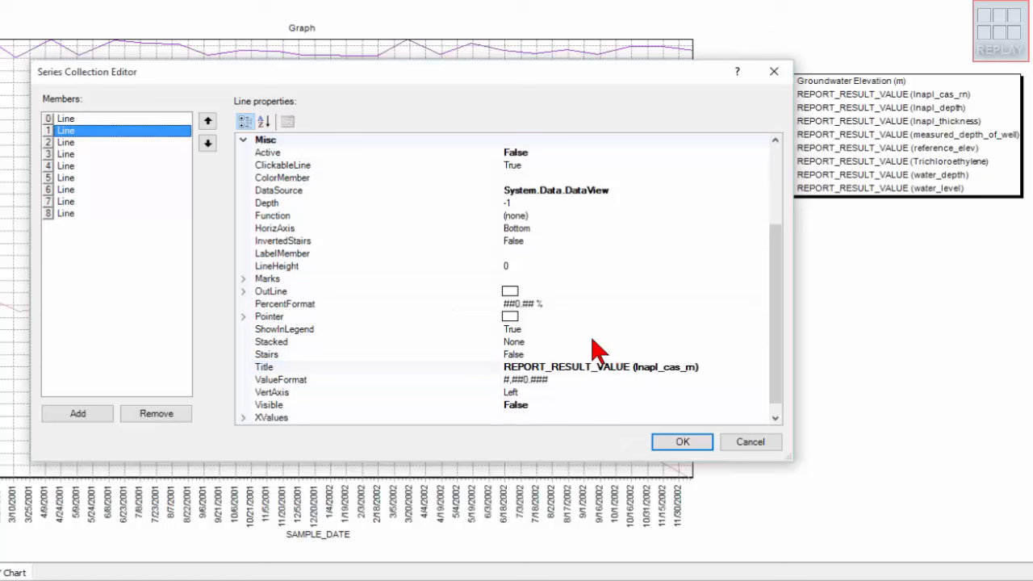
click(528, 329)
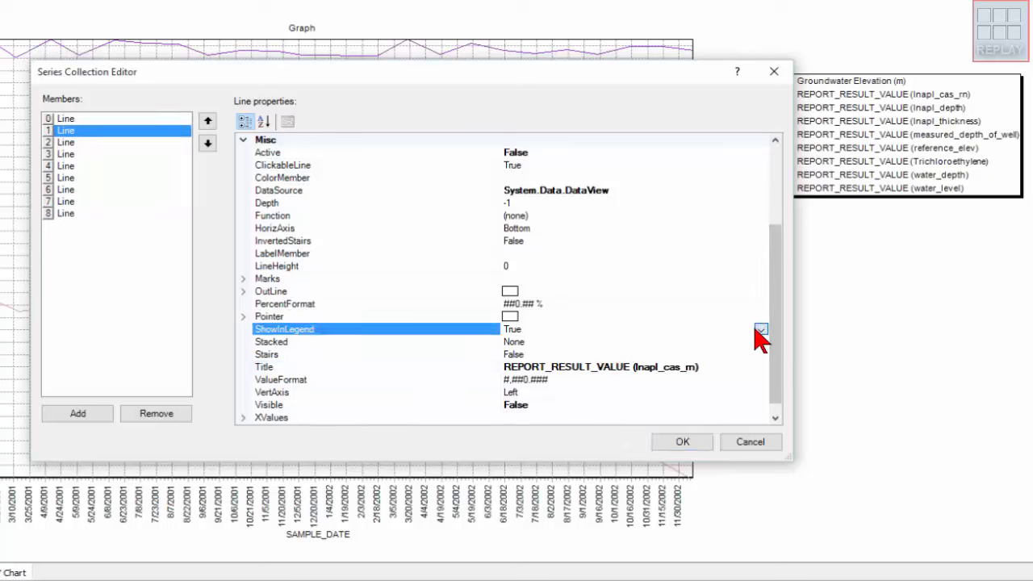
click(760, 331)
click(516, 354)
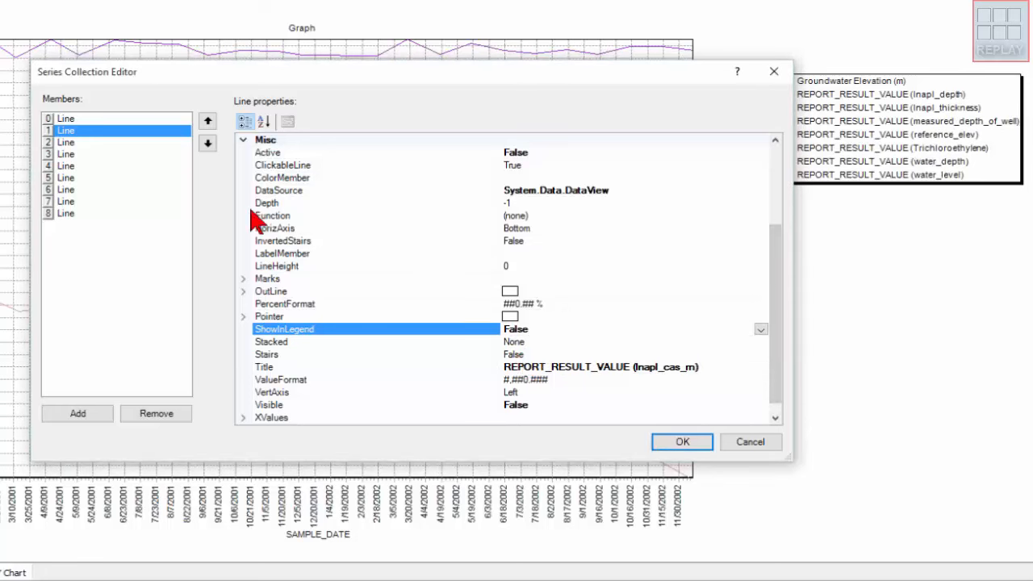
click(171, 416)
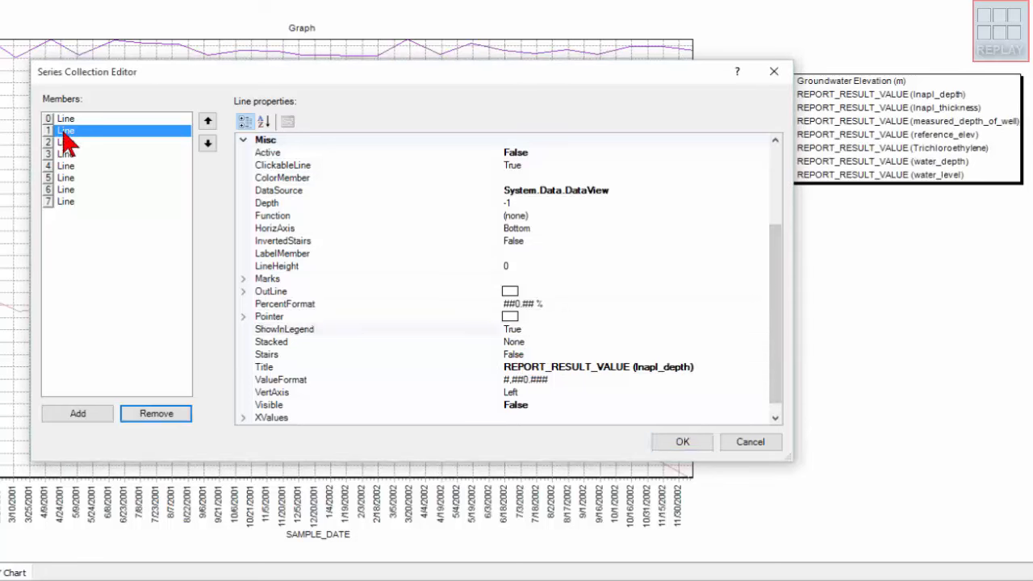
click(589, 326)
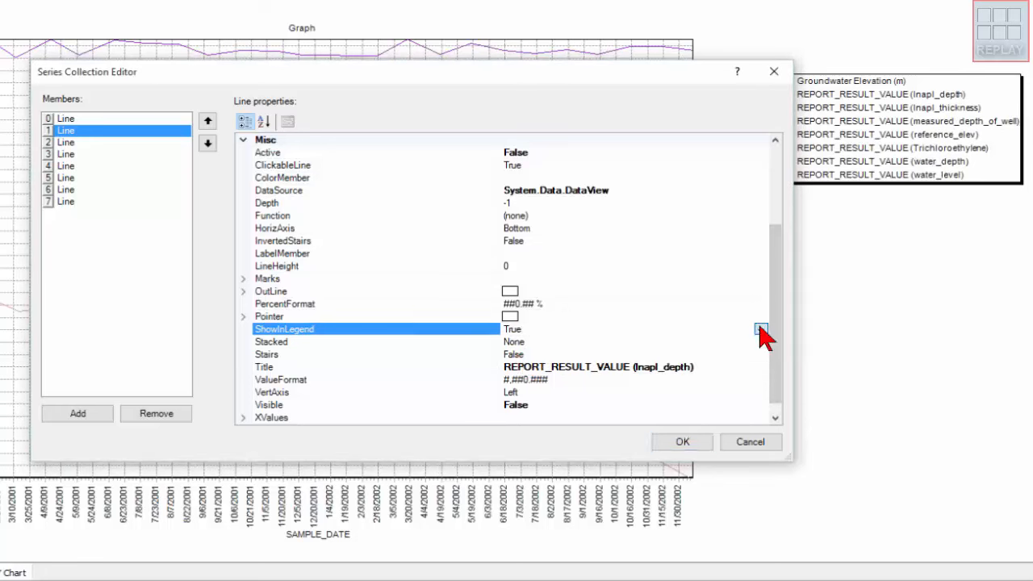
click(760, 329)
click(525, 355)
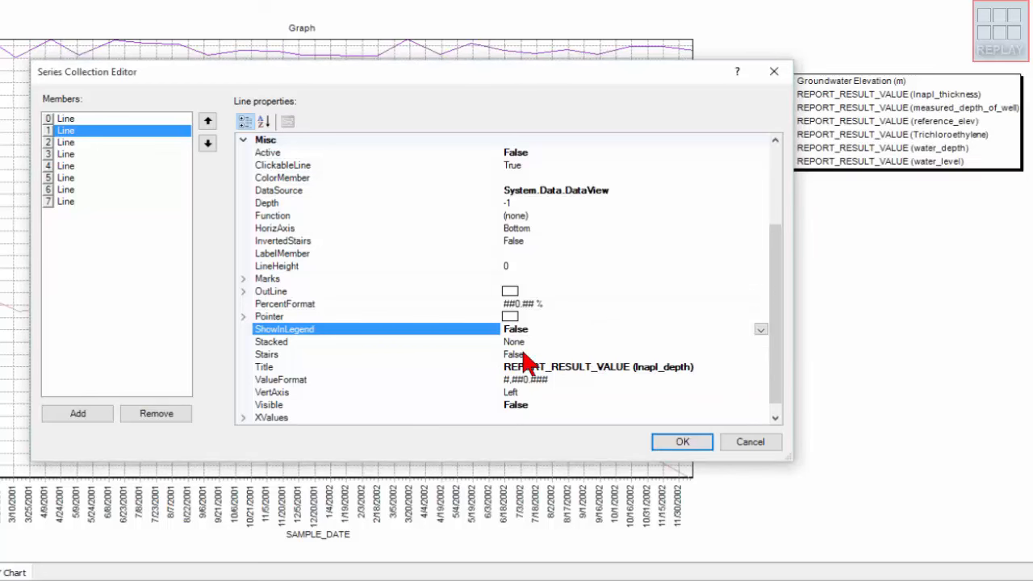
click(158, 416)
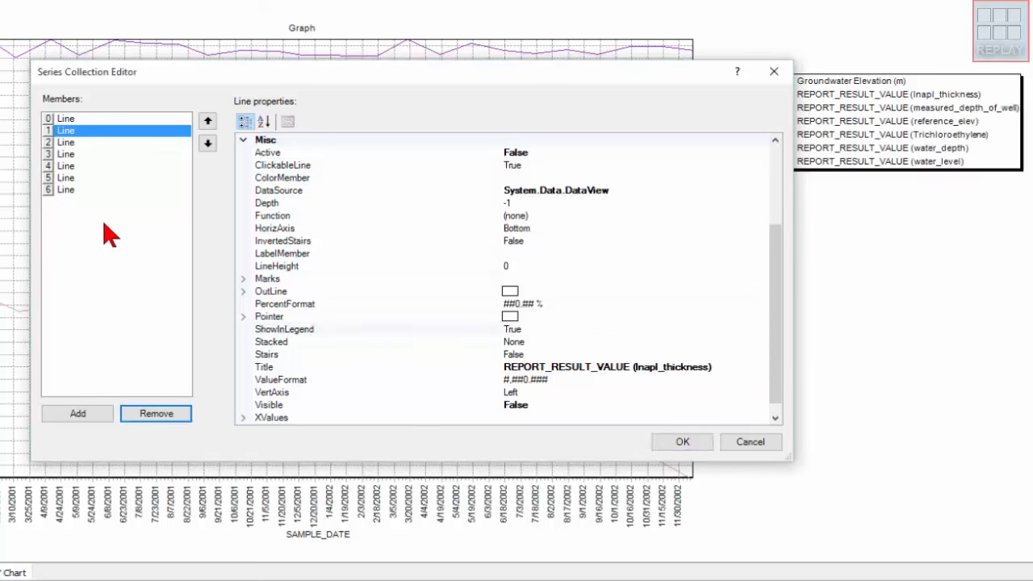
Set ShowInLegend to False for the lnapl_thickness series and remove it from the collection.
click(569, 330)
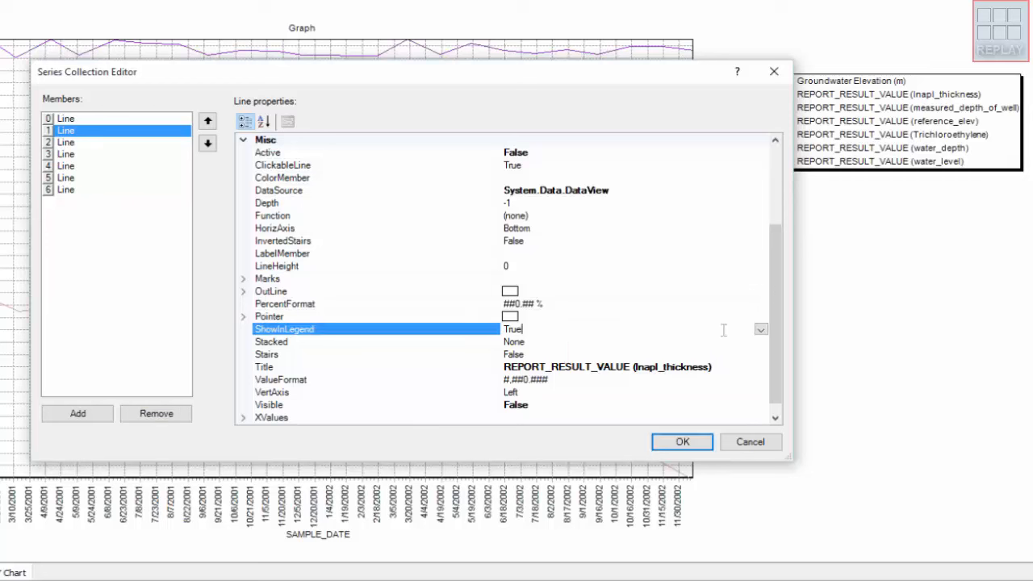
click(761, 329)
click(528, 355)
click(171, 416)
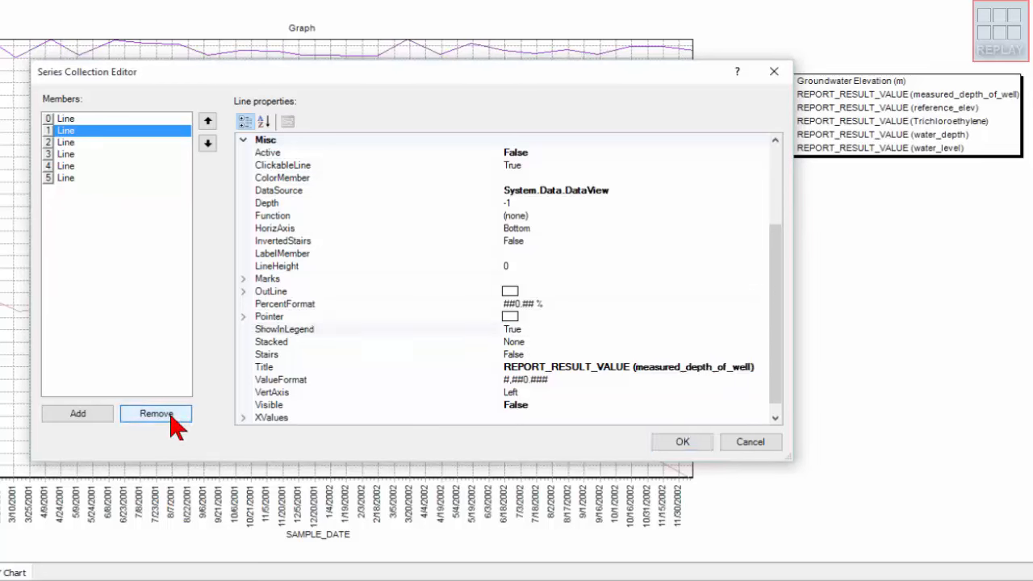
Set ShowInLegend to False for the measured_depth_of_well and reference_elev series and remove both from the collection.
click(542, 332)
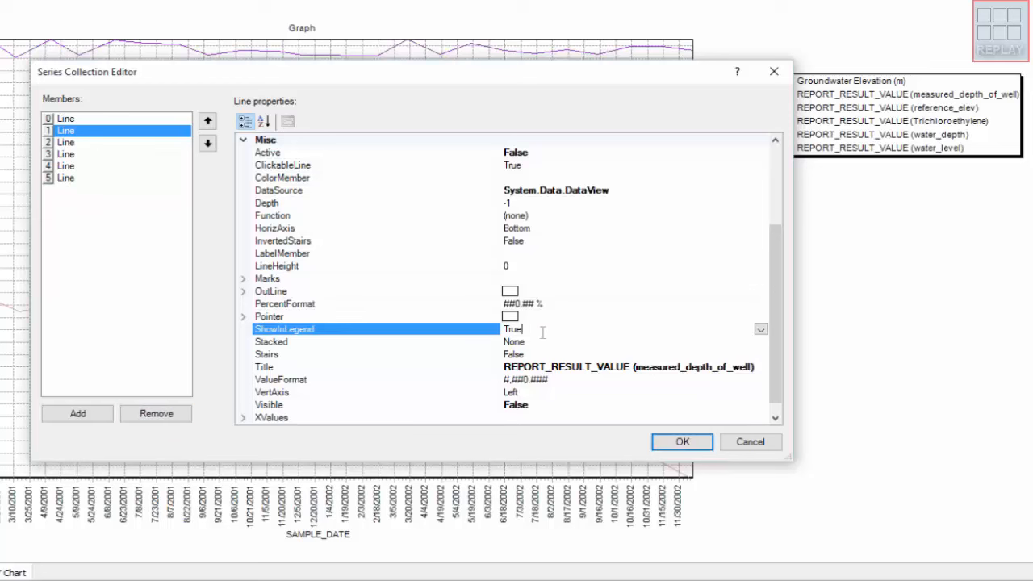
click(761, 330)
click(592, 355)
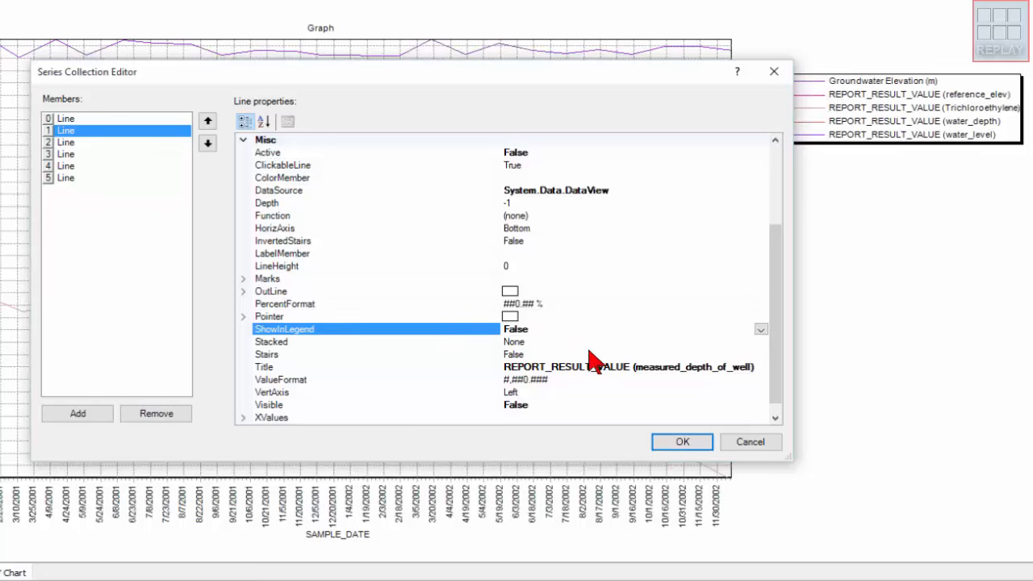
click(172, 416)
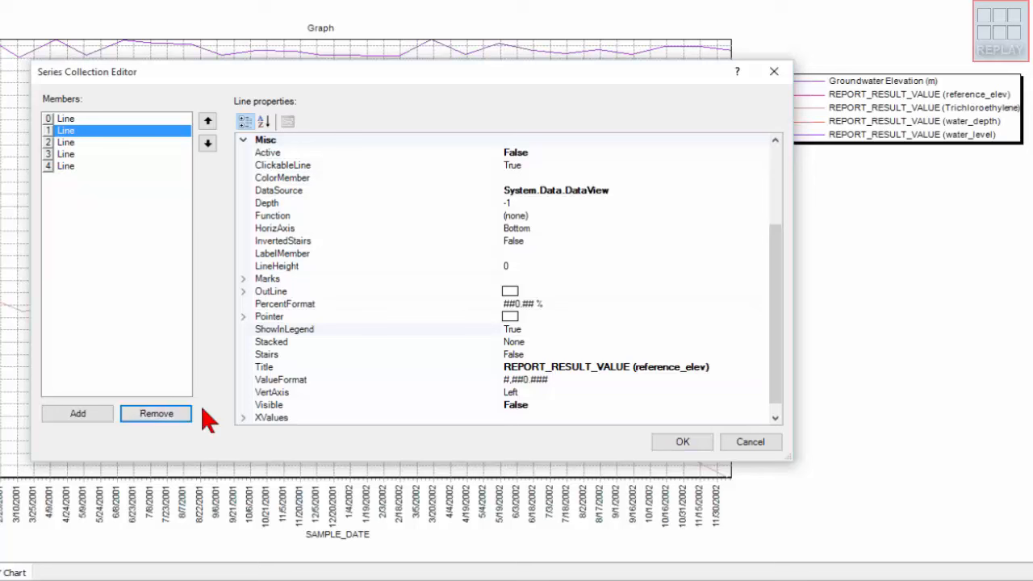
click(542, 330)
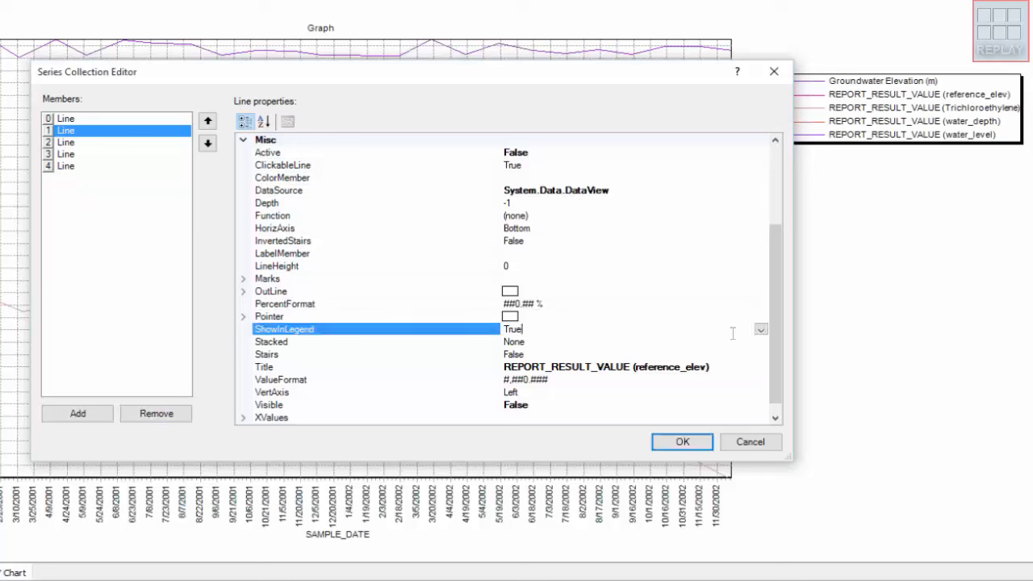
click(761, 331)
click(525, 346)
click(157, 414)
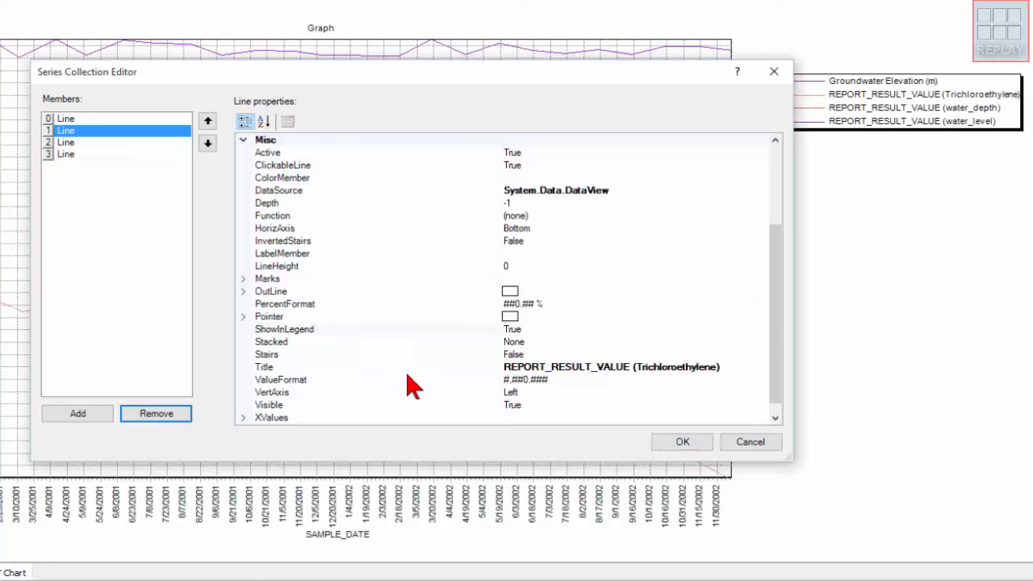
Replace the Trichloroethylene series title with "TCE (ug/l)".
click(636, 368)
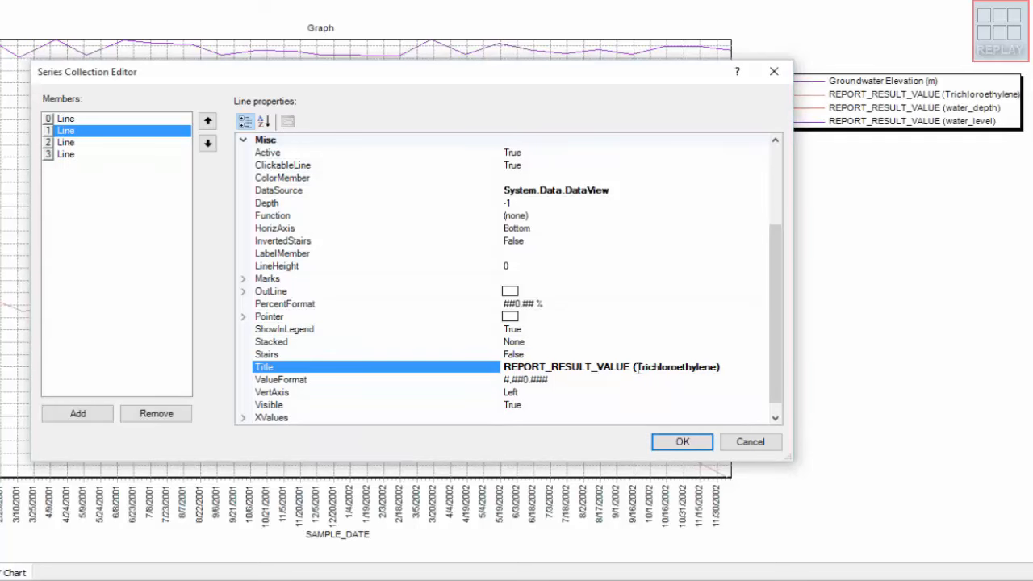
drag(635, 368, 505, 364)
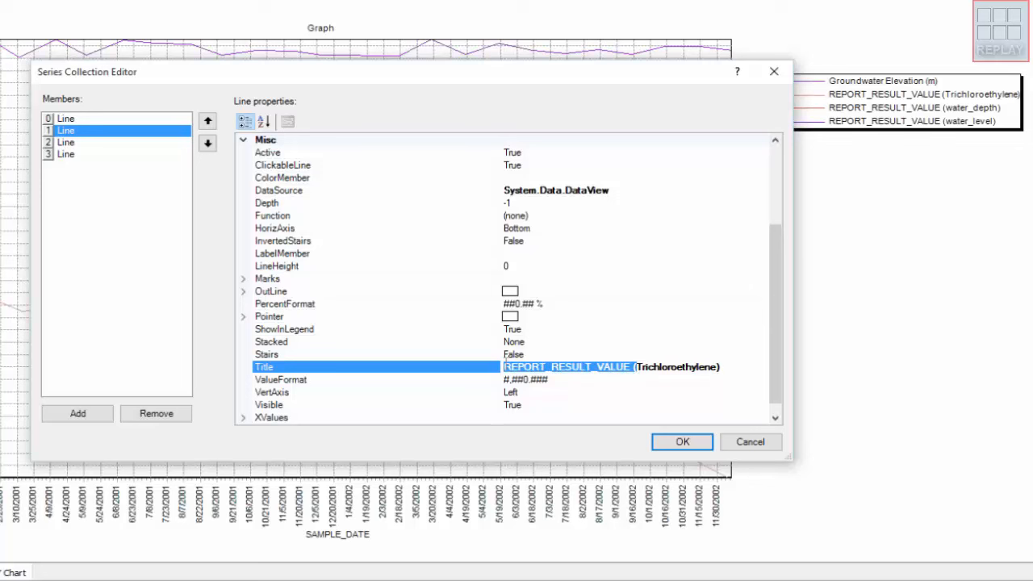
key(Delete)
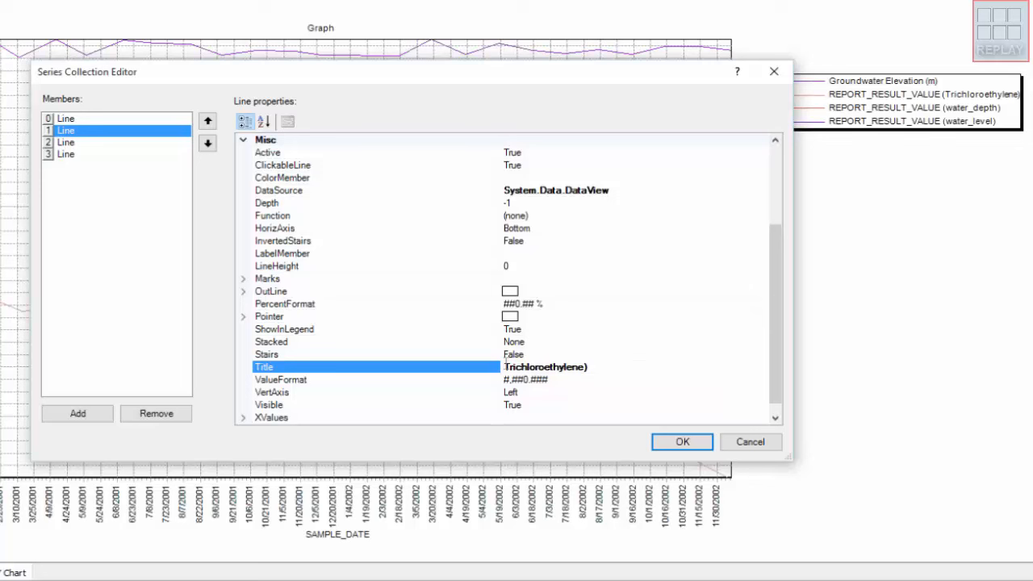
double_click(595, 368)
key(BackSpace)
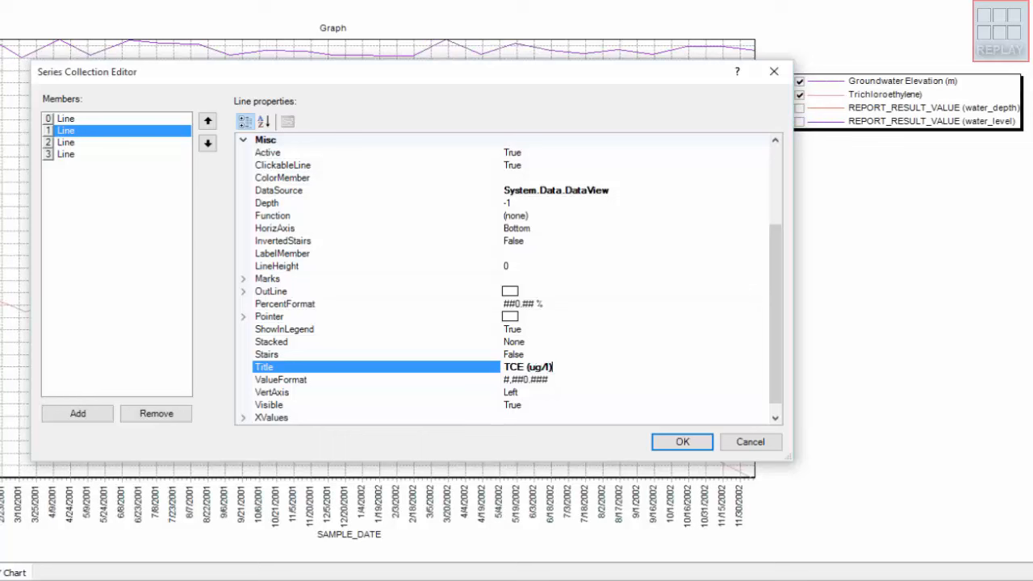
Set ShowInLegend to False for the water_depth and water_level series, remove both, and accept the series collection changes.
click(76, 143)
click(579, 327)
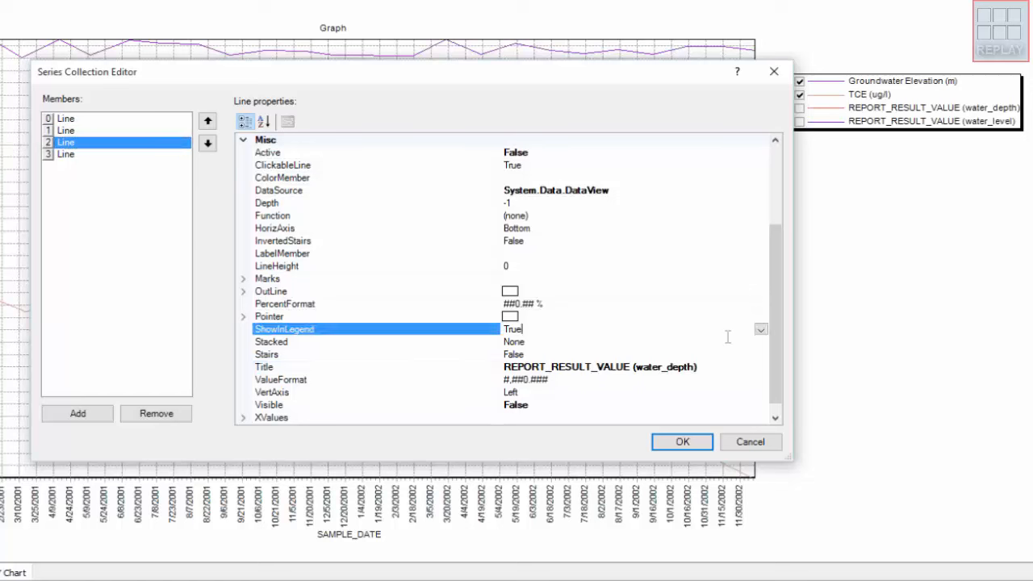
click(761, 330)
click(528, 355)
click(181, 416)
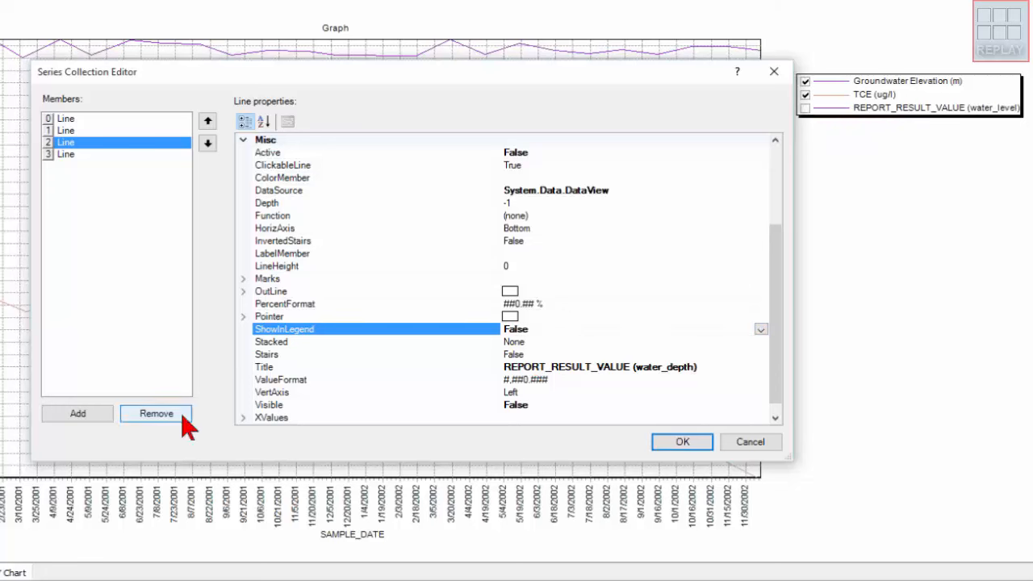
click(761, 330)
click(552, 355)
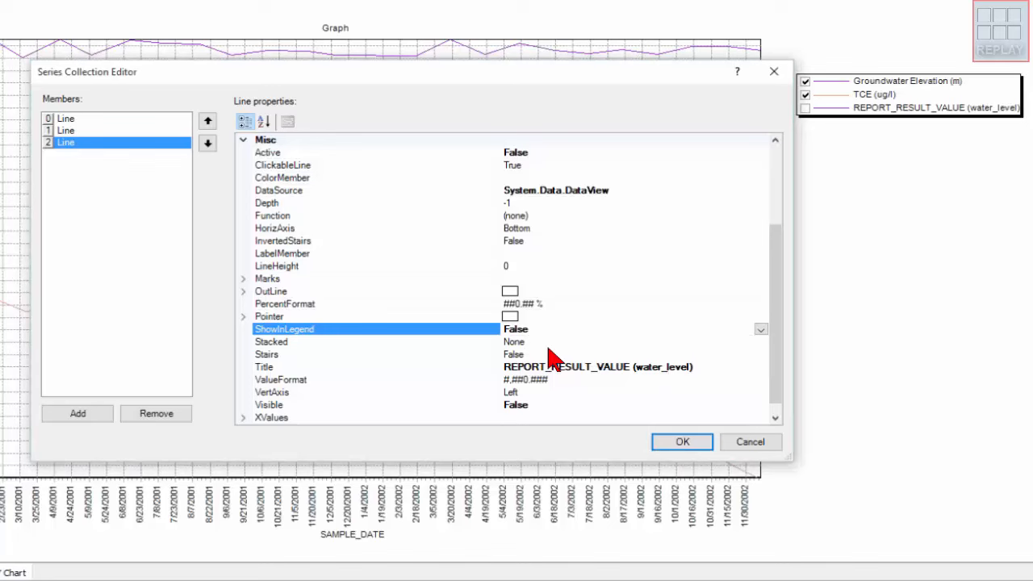
click(151, 413)
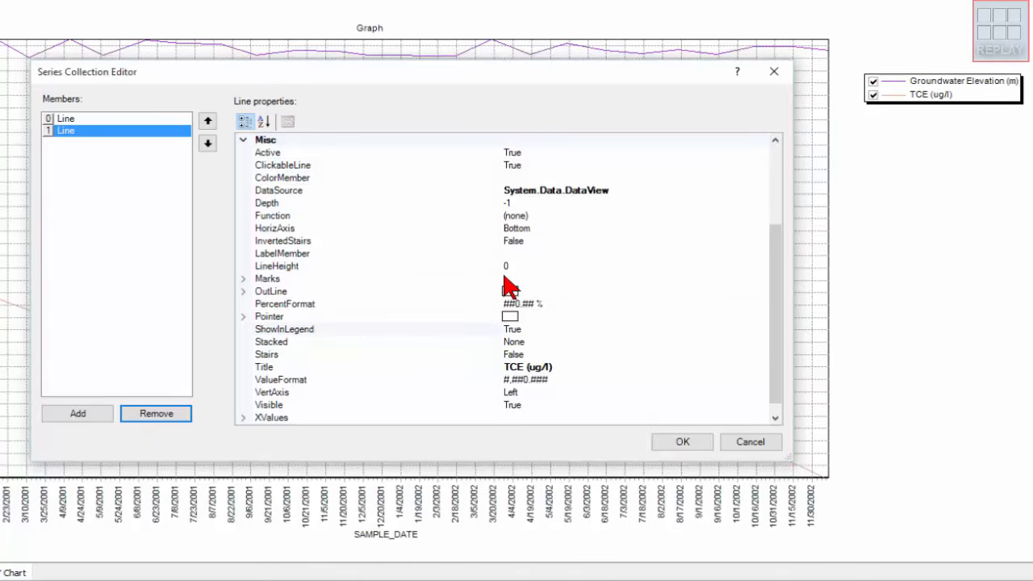
click(682, 444)
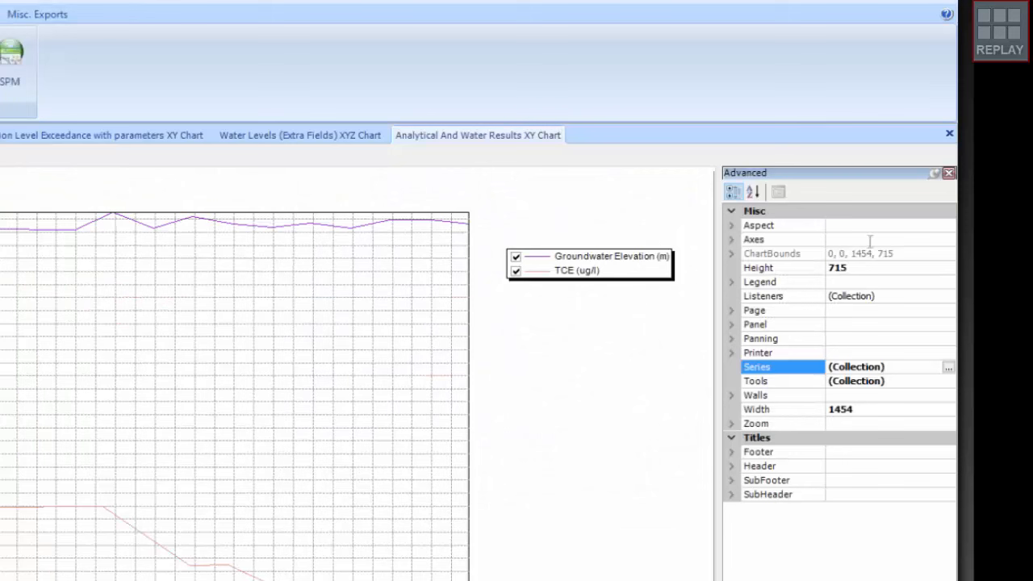
Open the chart's axis editor and set the left axis increment to 20.
click(869, 240)
click(948, 240)
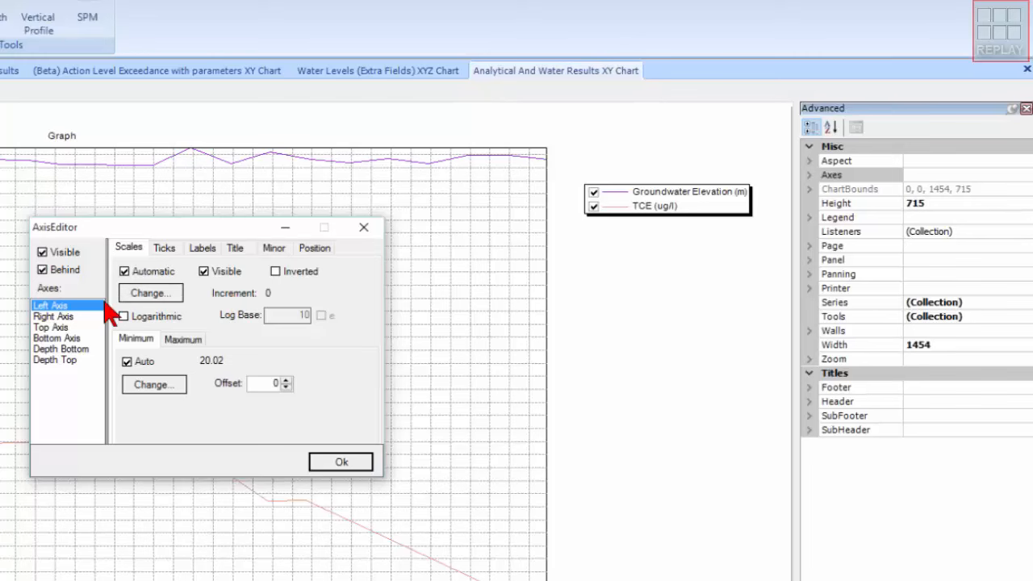
click(147, 300)
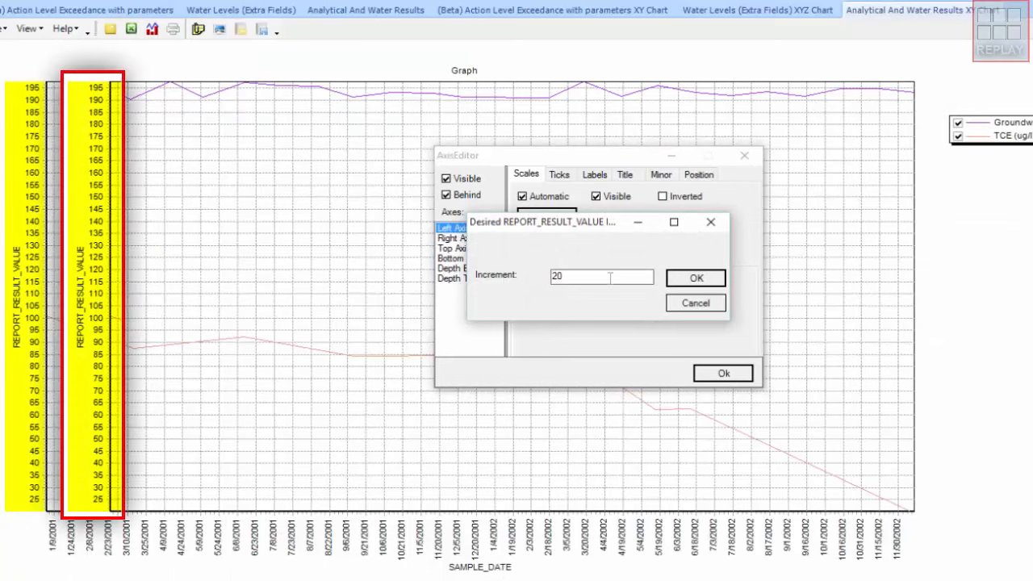
click(674, 276)
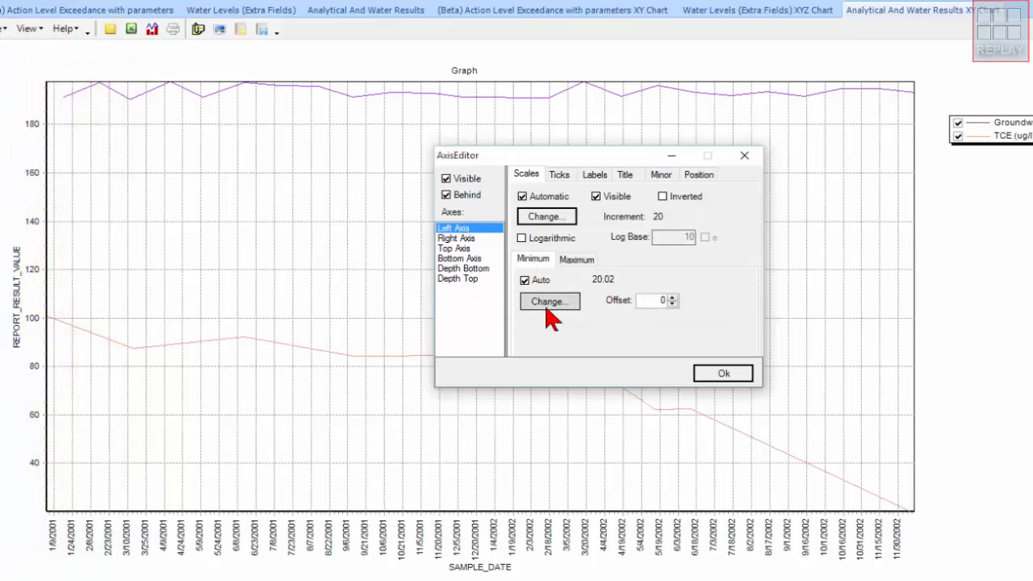
Set the left axis scale to a minimum of 0 and a maximum of 200.
click(547, 305)
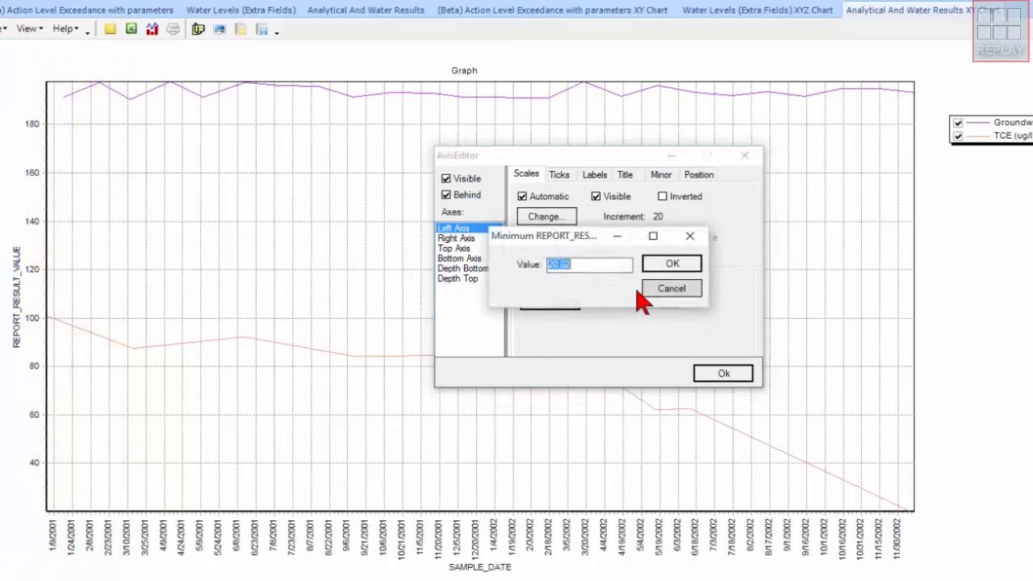
text(0)
click(658, 270)
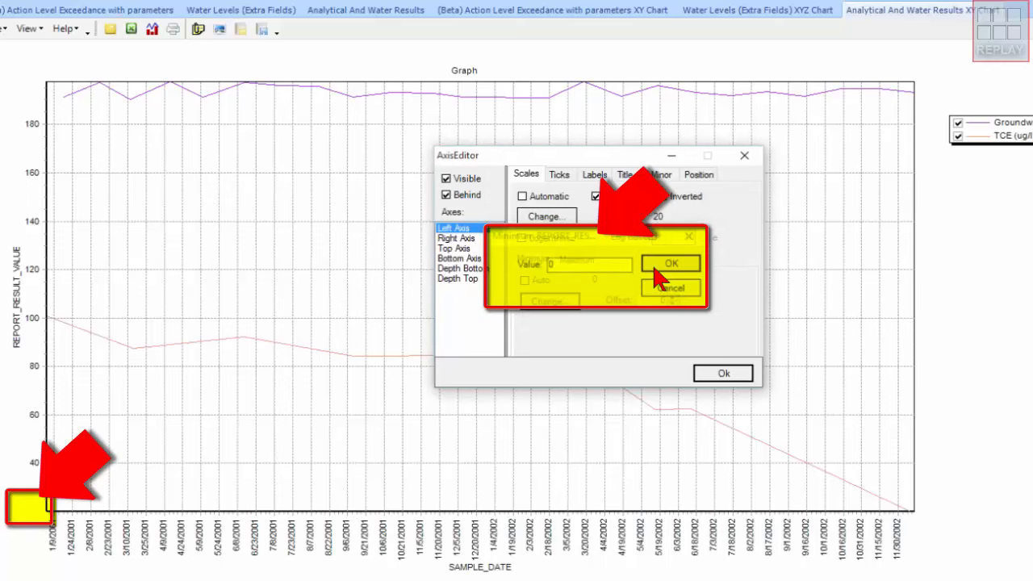
click(576, 259)
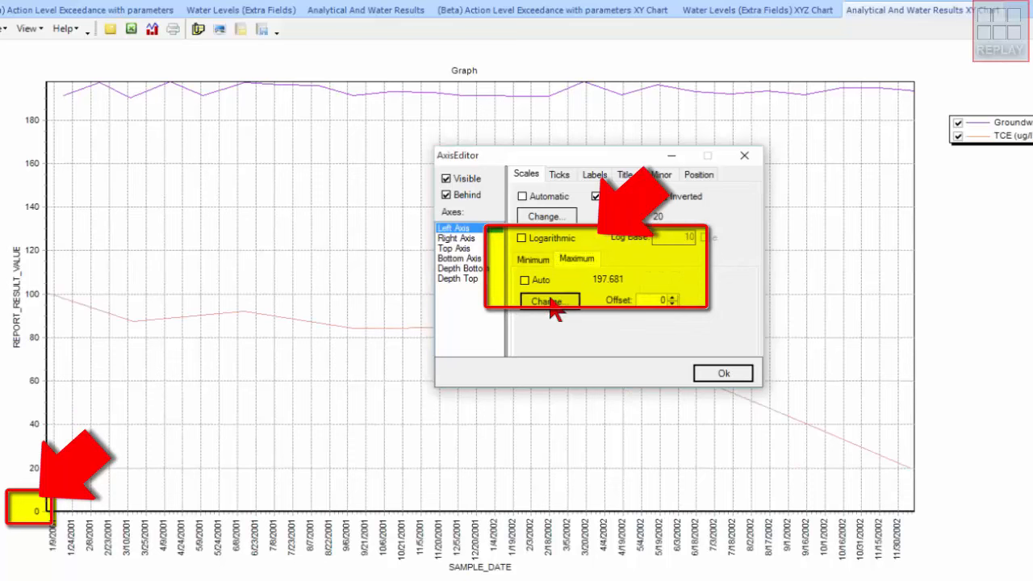
click(551, 304)
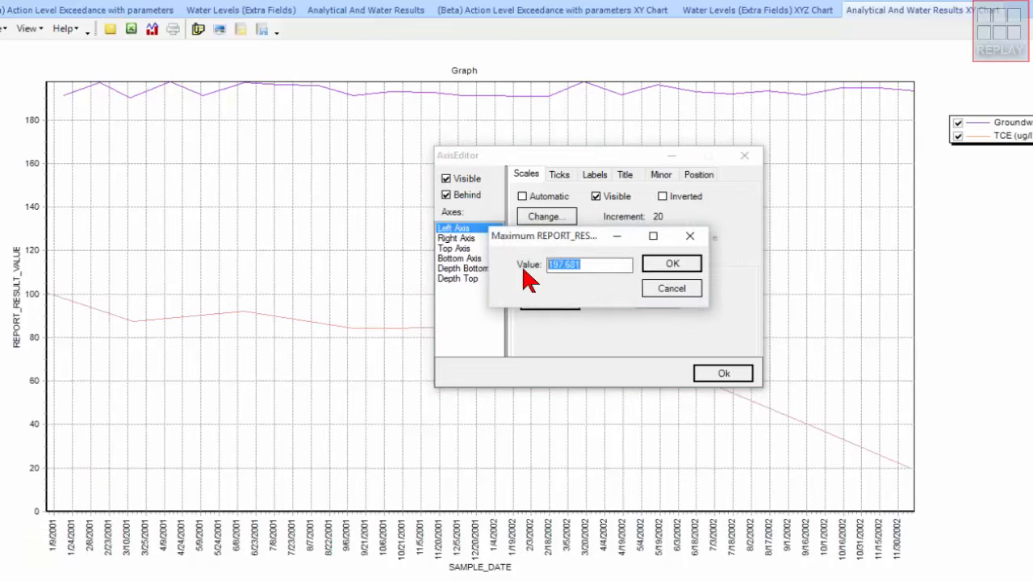
text(200)
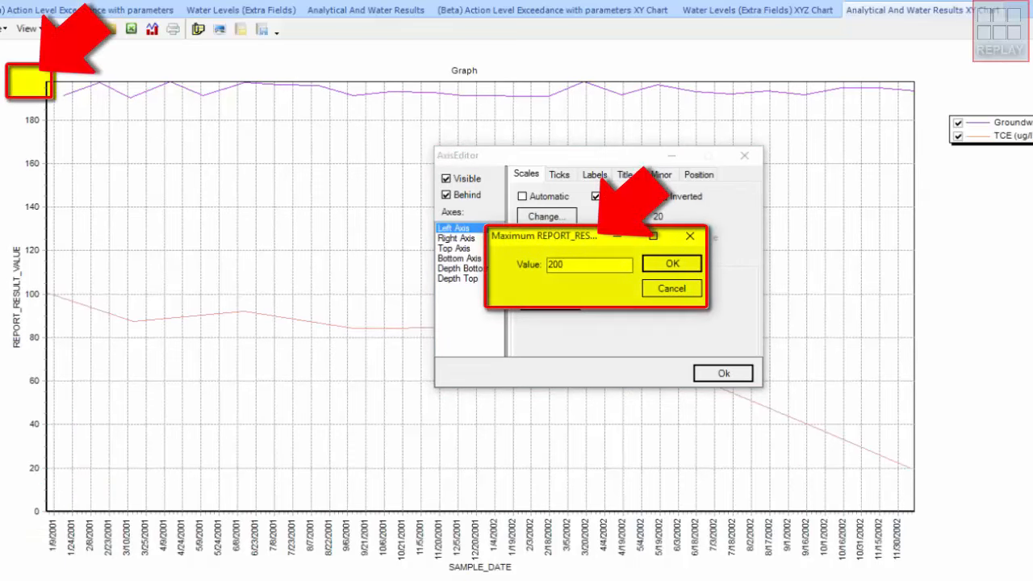
click(675, 266)
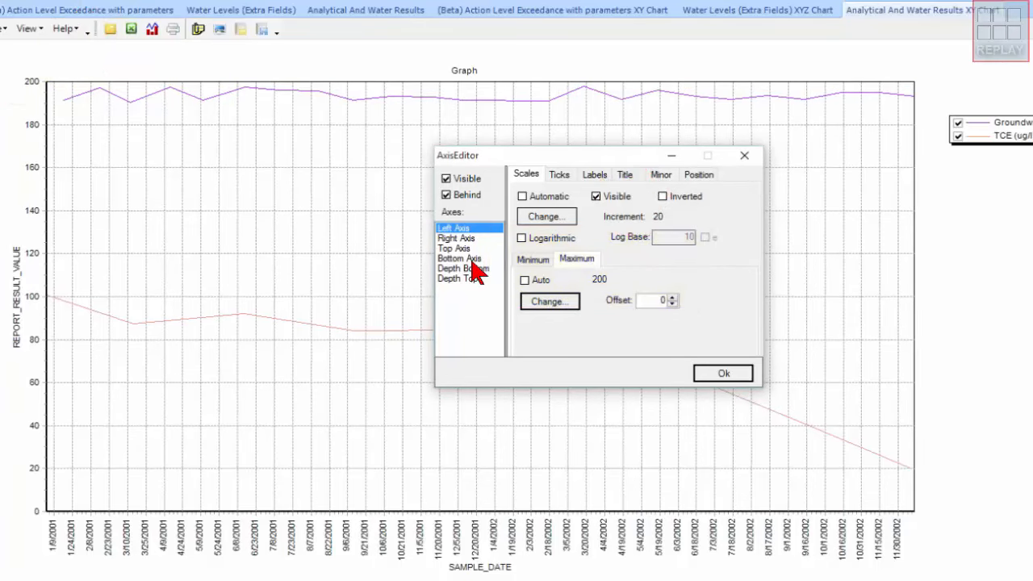
Change the left axis title to "Reportable Results".
click(626, 175)
drag(678, 217, 528, 222)
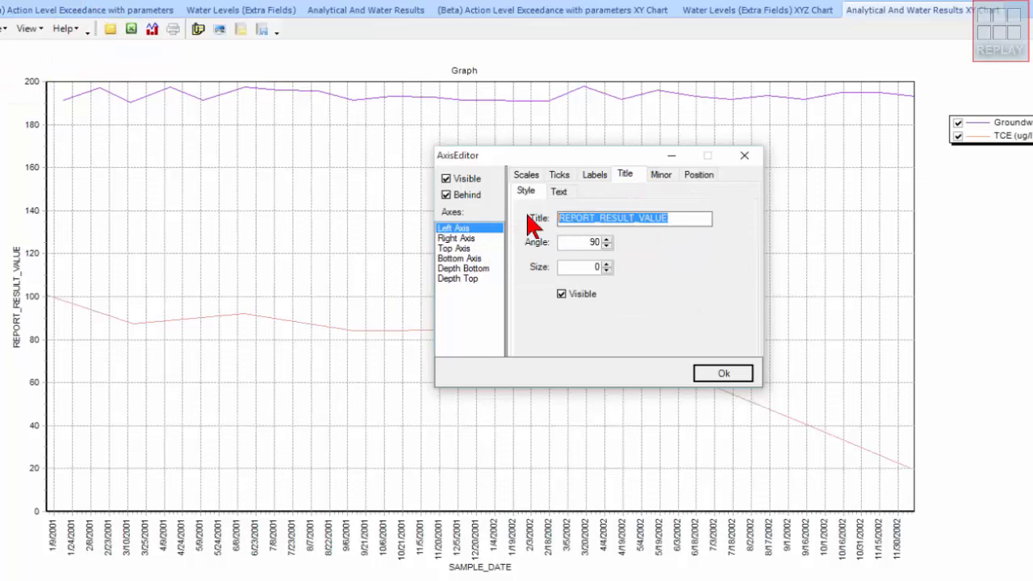
text(Repor)
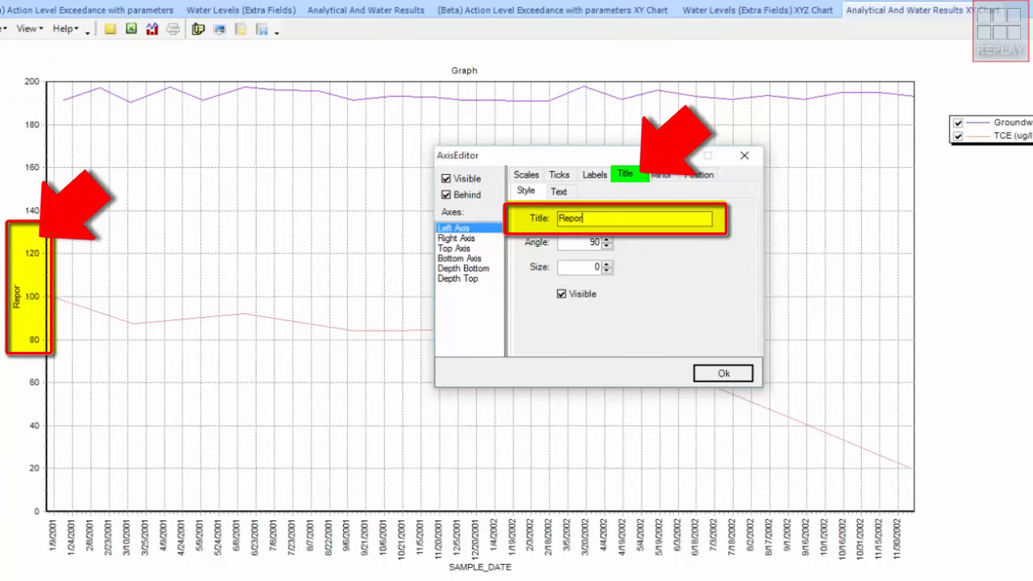
text(table Resu)
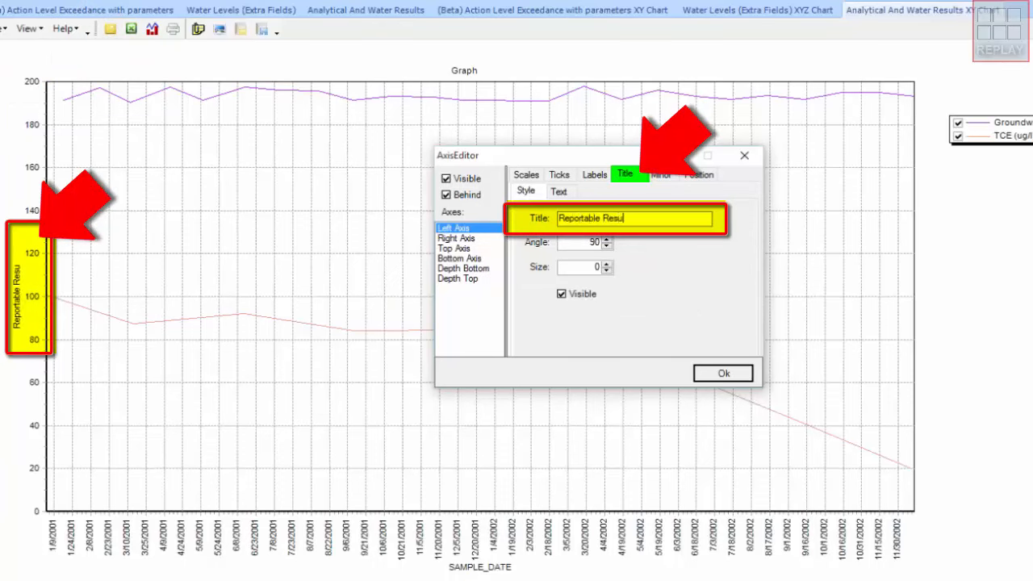
text(lts)
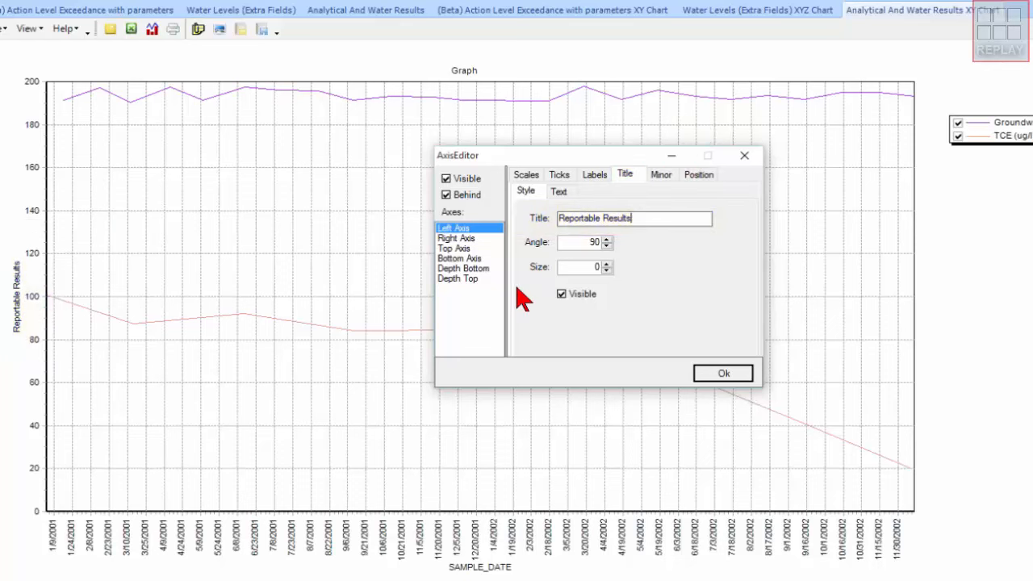
Set the bottom axis to a standard increment of Three Months and its label angle to 0.
click(469, 259)
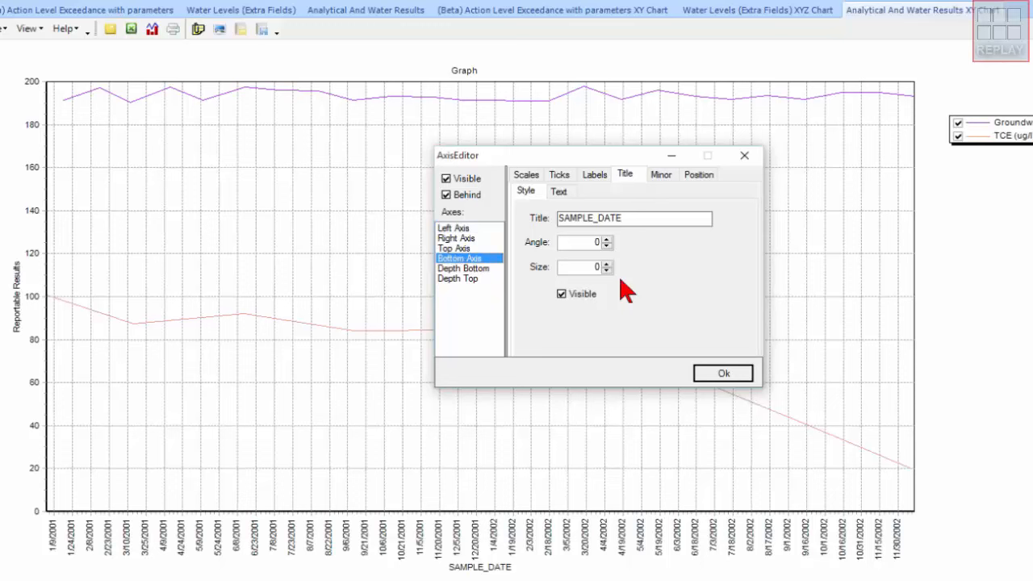
click(529, 176)
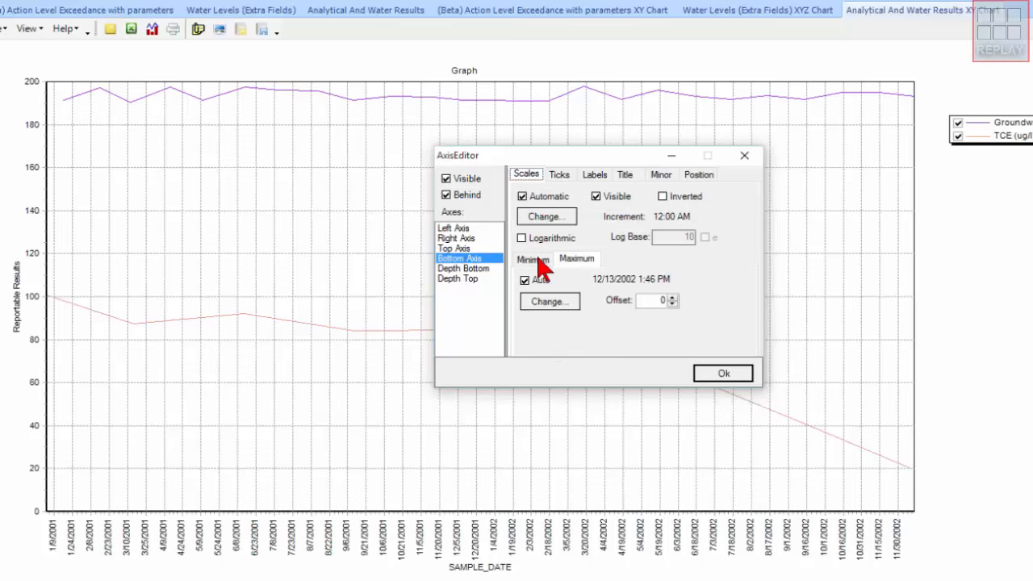
click(546, 225)
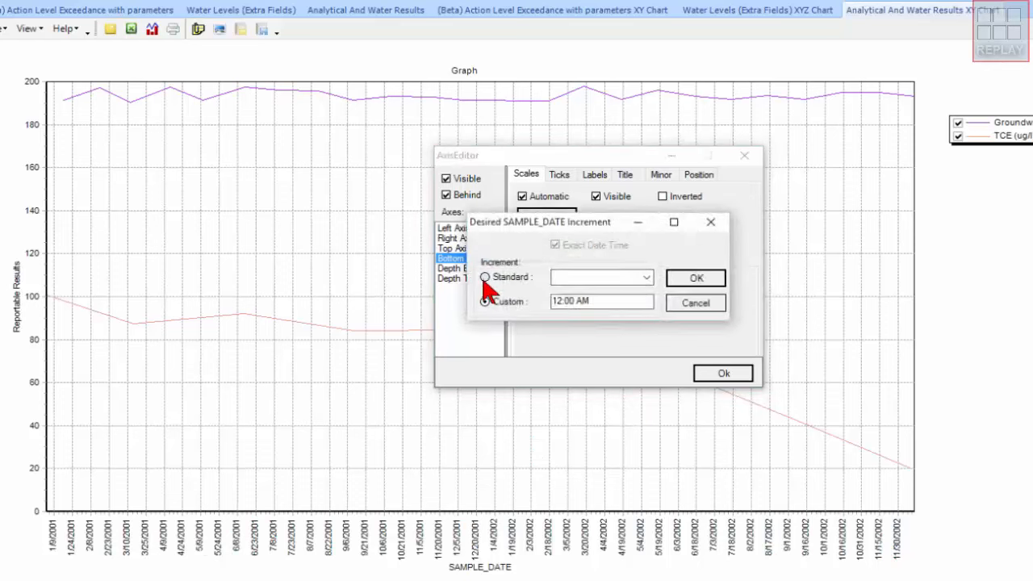
click(484, 278)
click(646, 277)
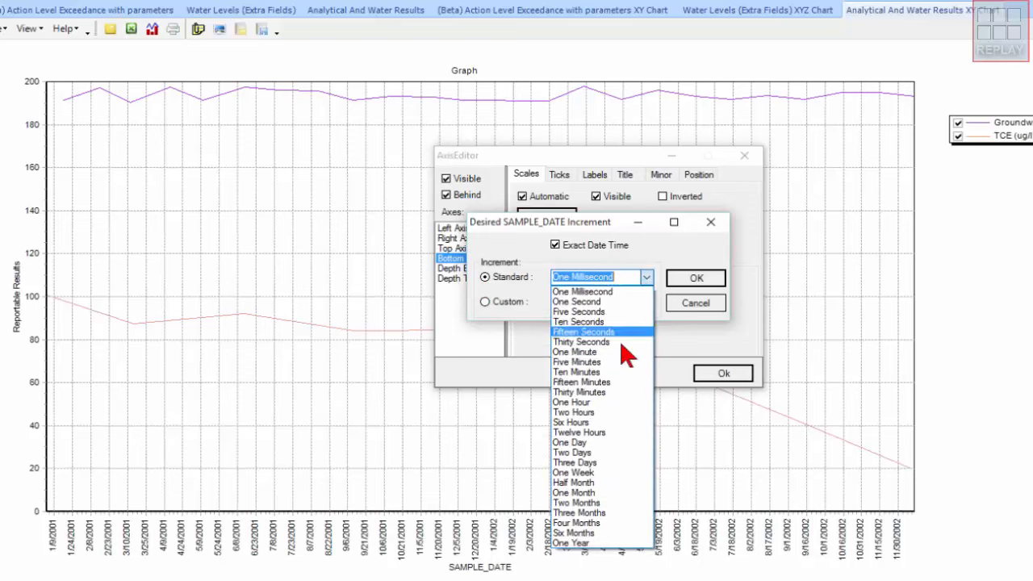
click(609, 513)
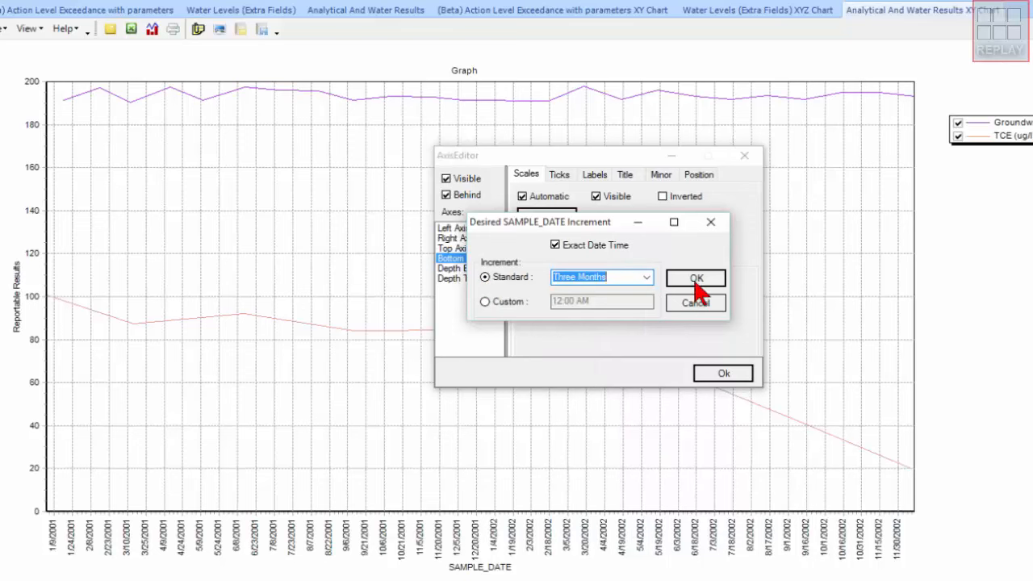
click(696, 281)
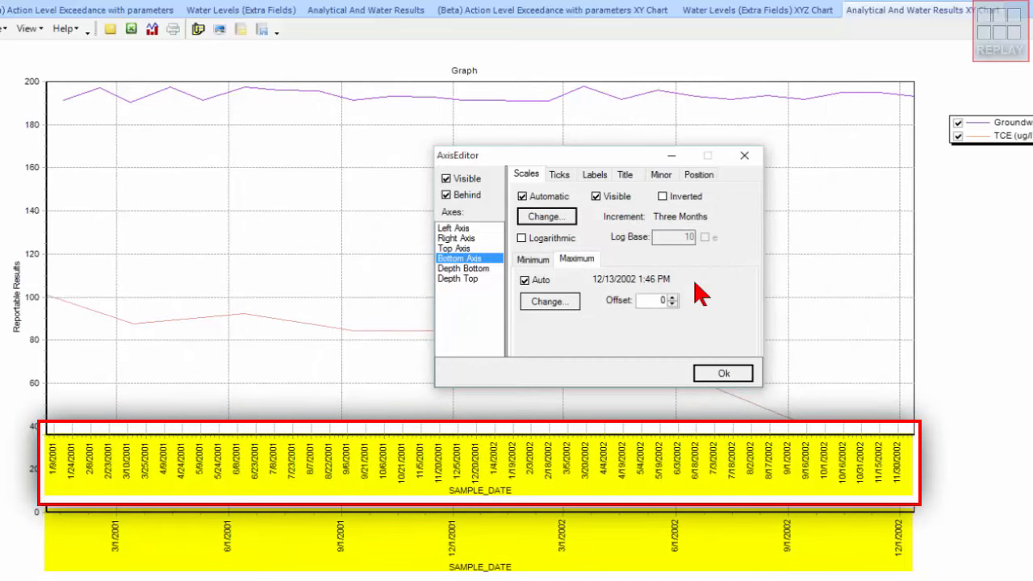
click(597, 177)
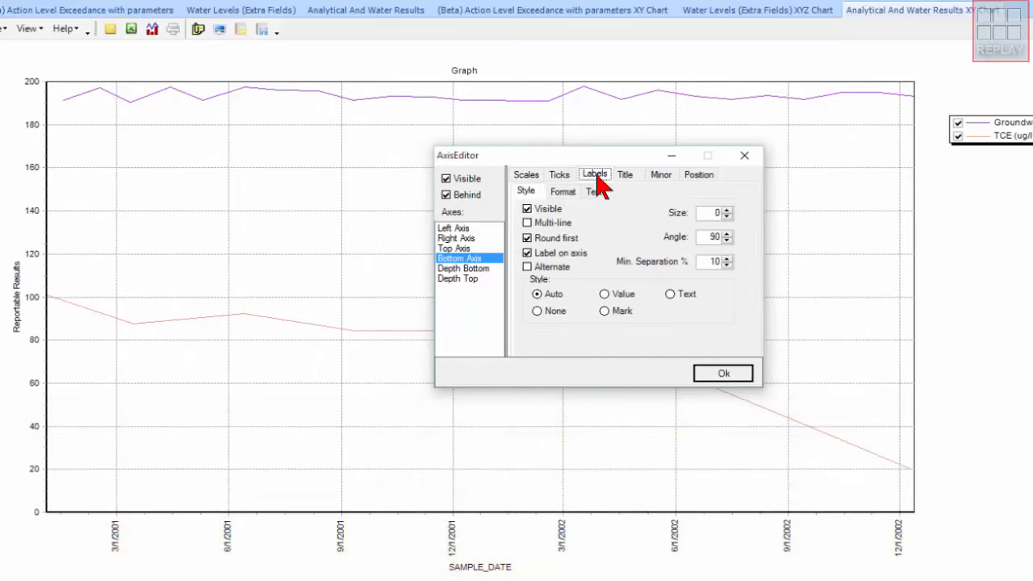
click(726, 239)
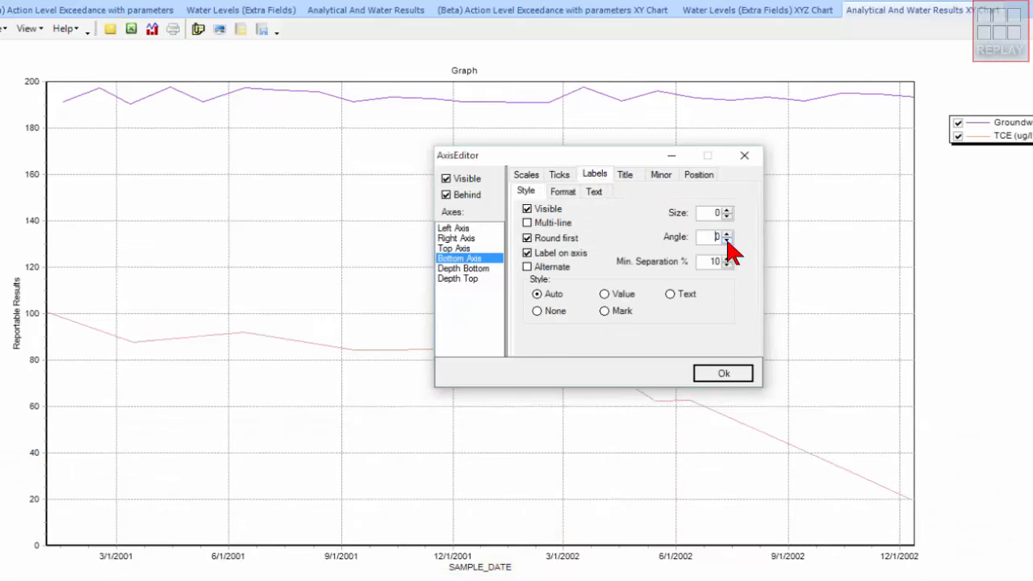
Change the bottom axis title to "Dates Sampled".
click(625, 174)
drag(621, 218, 540, 230)
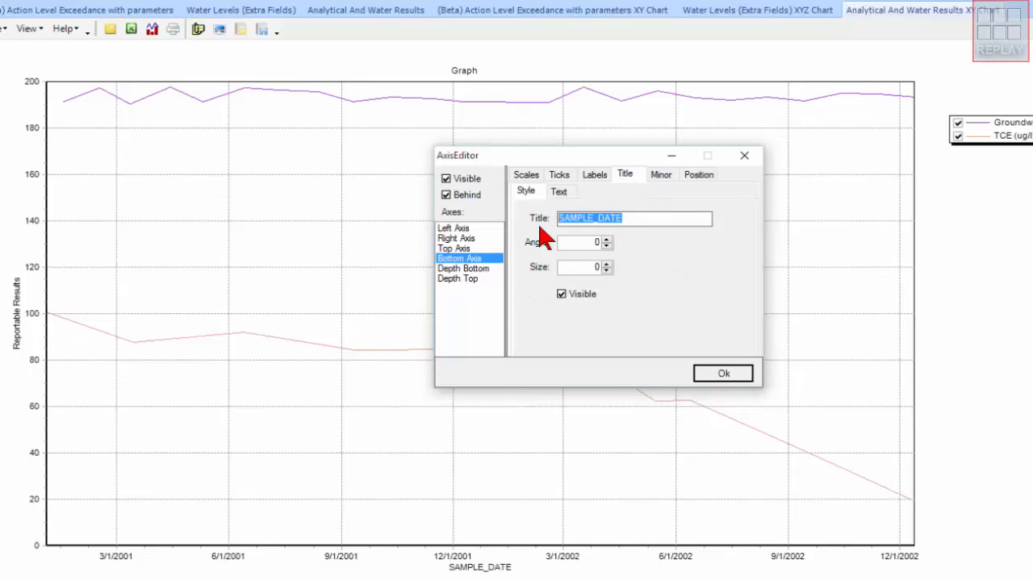
text(Date)
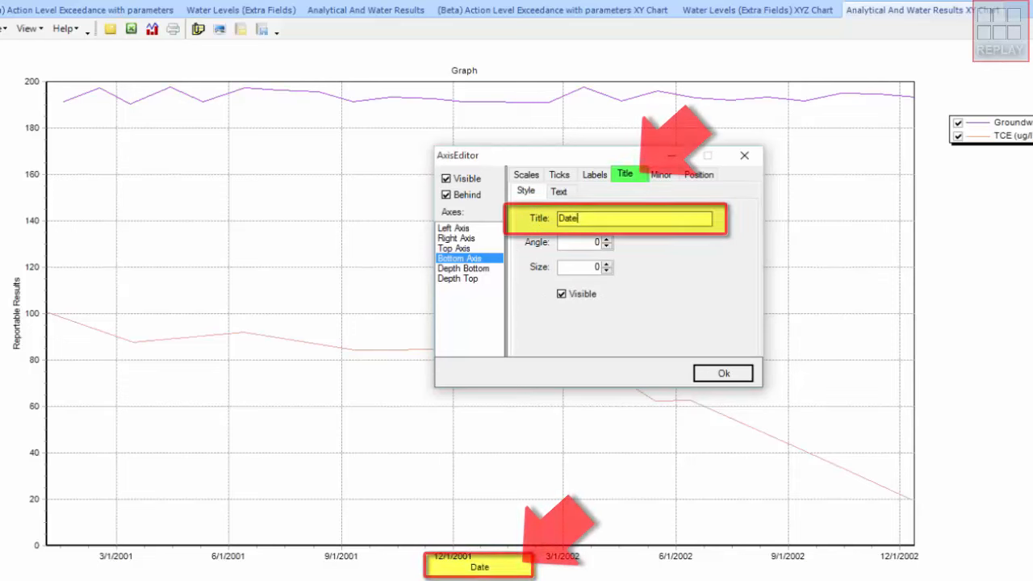
text(s Sampled)
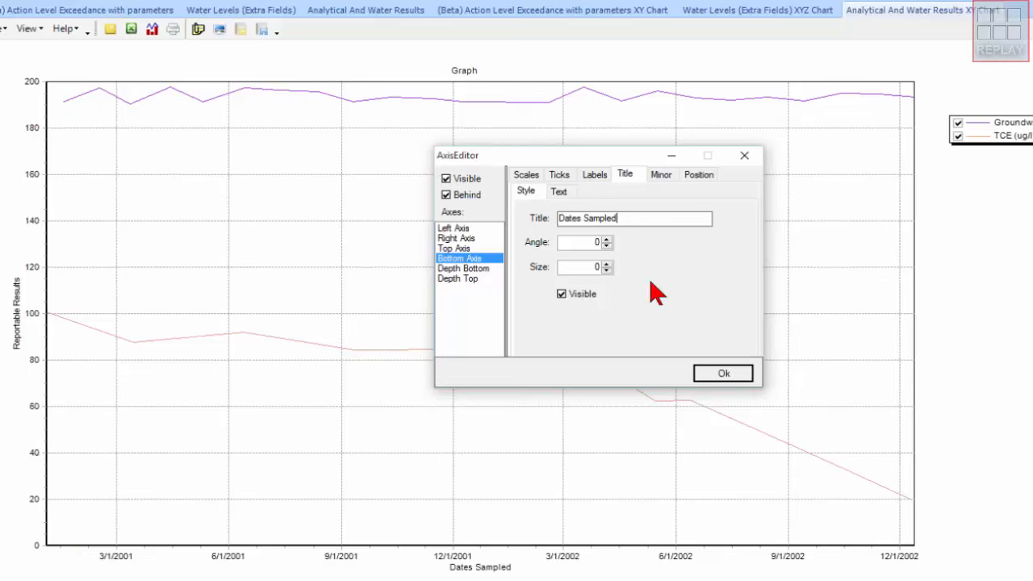
Set the bottom axis minimum date to 2/3/2001 and close the axis editor.
click(525, 179)
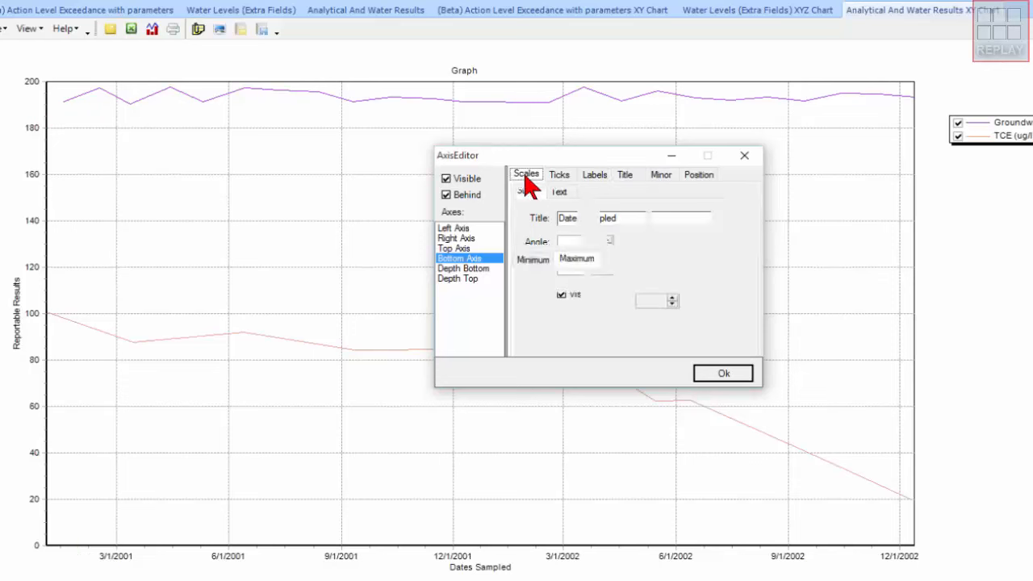
click(534, 259)
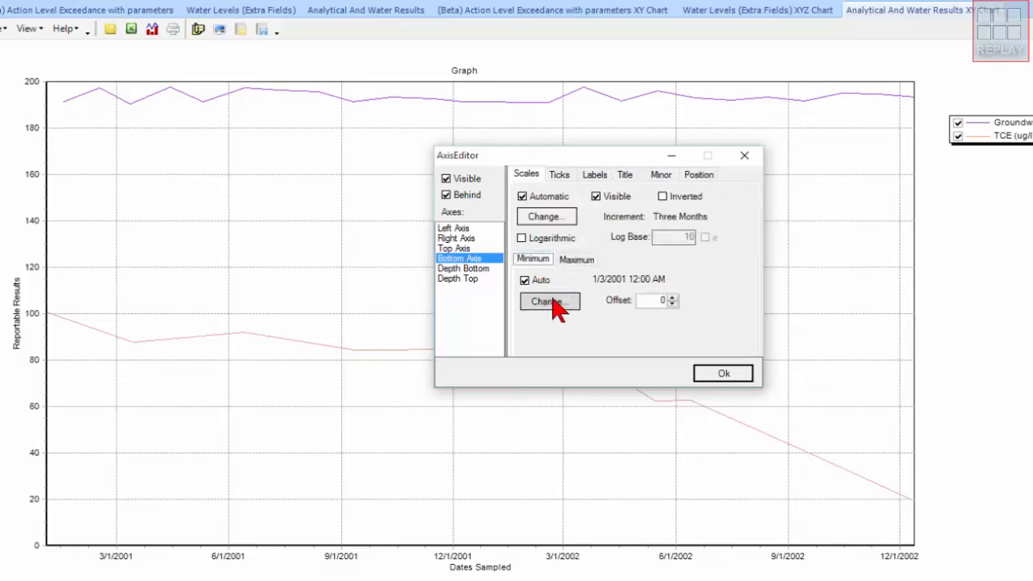
click(542, 308)
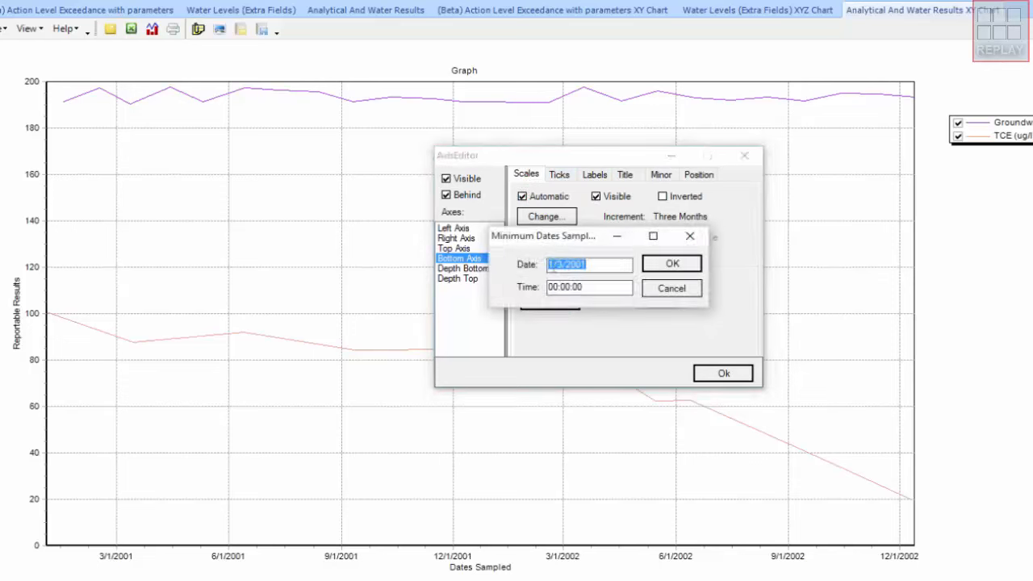
click(555, 265)
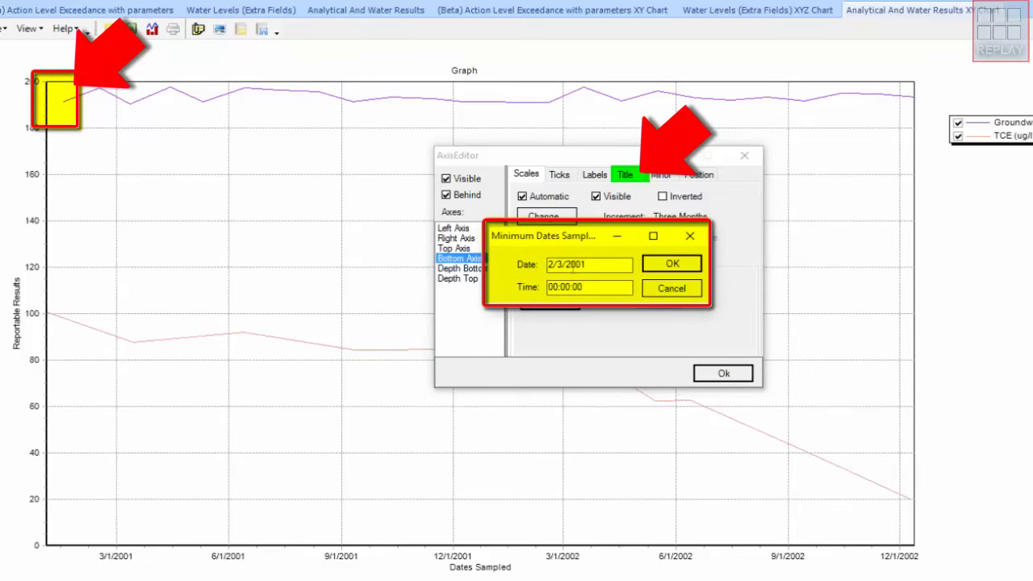
click(670, 264)
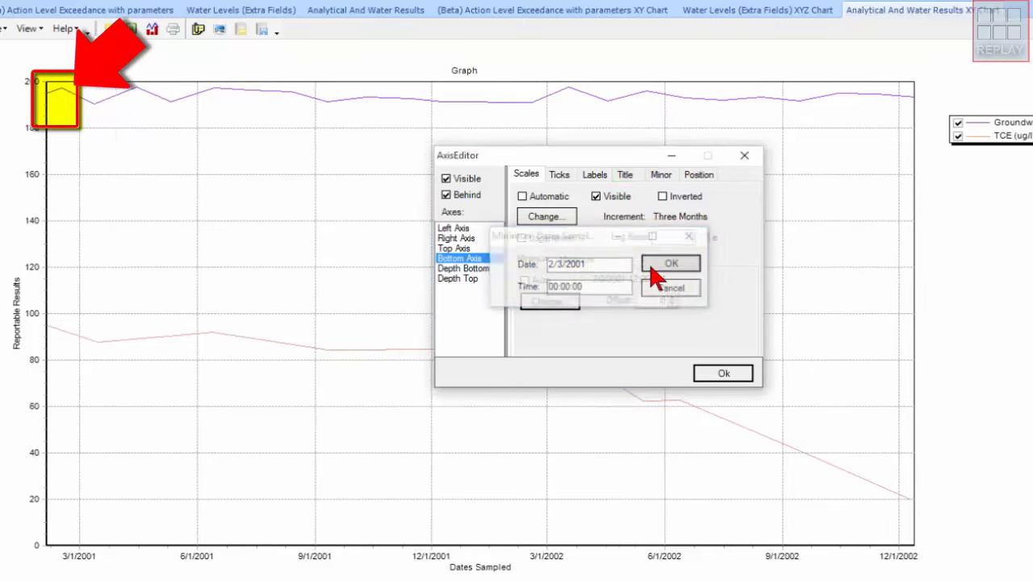
click(722, 374)
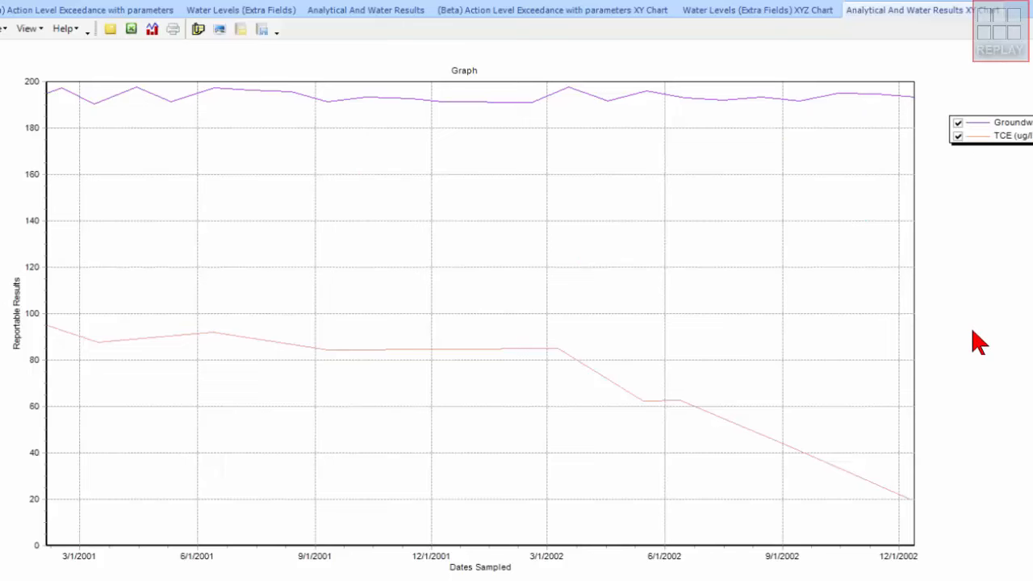
In the chart's series collection, show down-triangle pointers on the Groundwater Elevation (m) line with 3D and Dark 3D disabled.
click(989, 251)
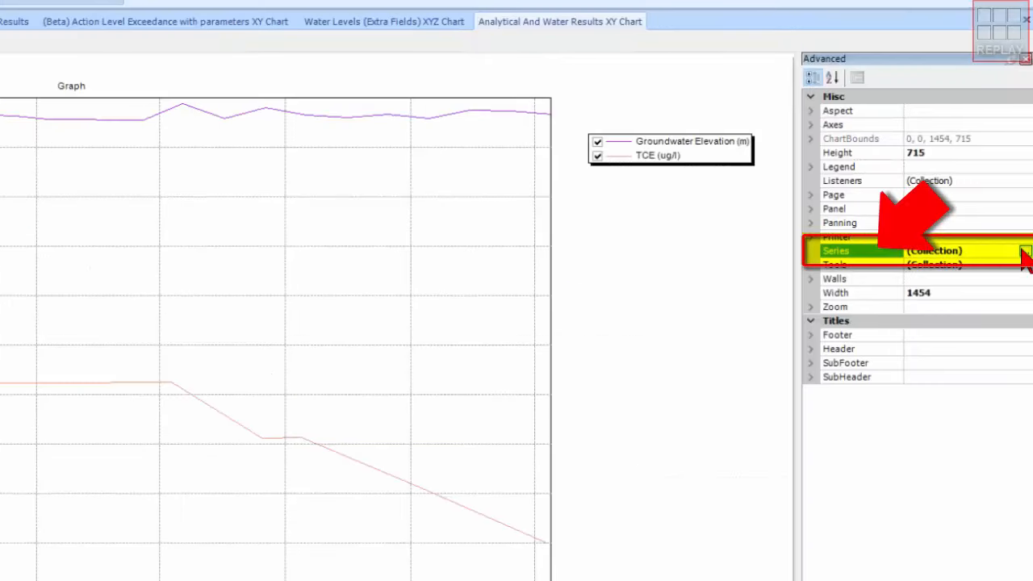
click(1025, 253)
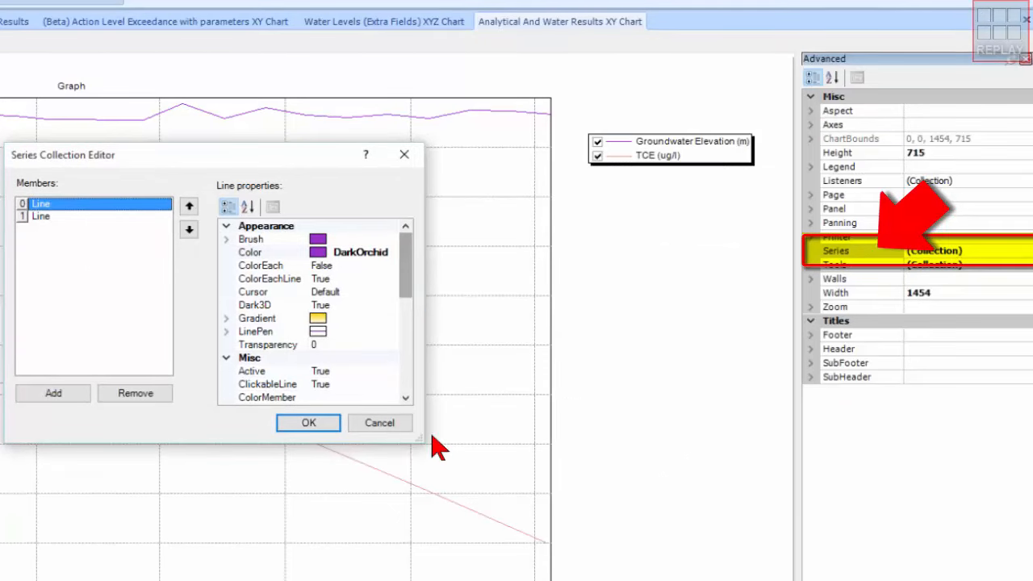
drag(415, 440, 421, 443)
click(733, 395)
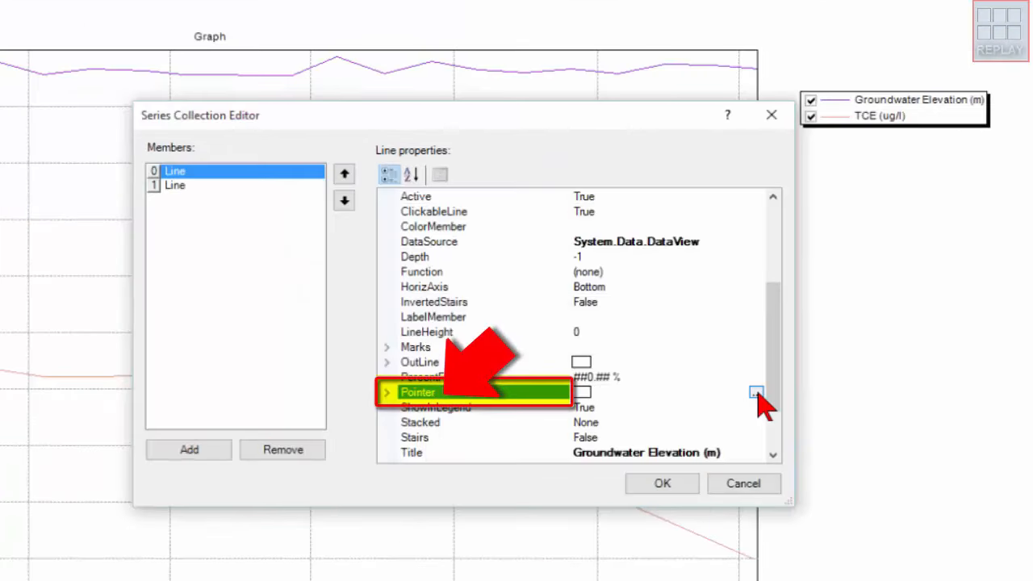
click(756, 393)
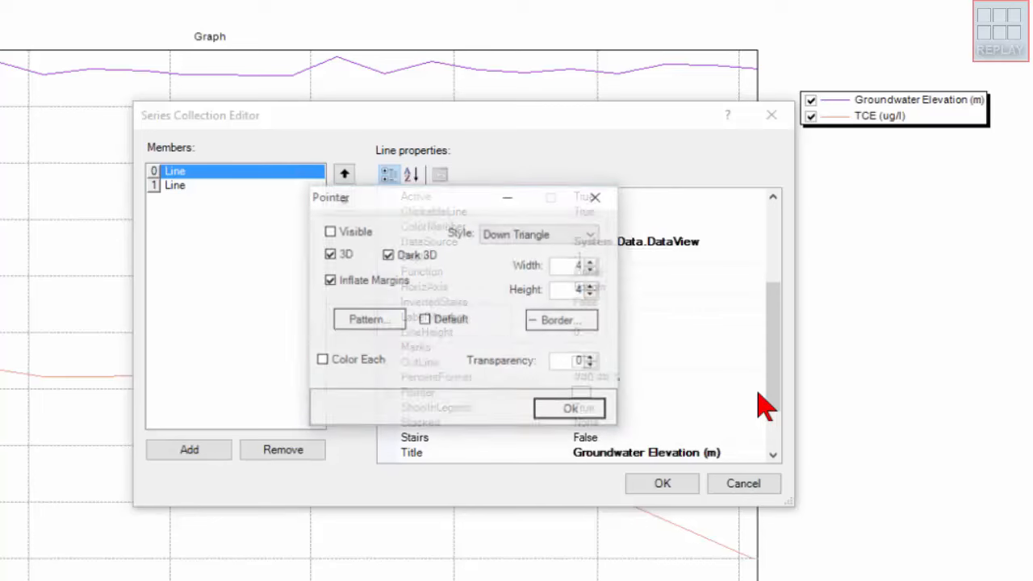
click(387, 254)
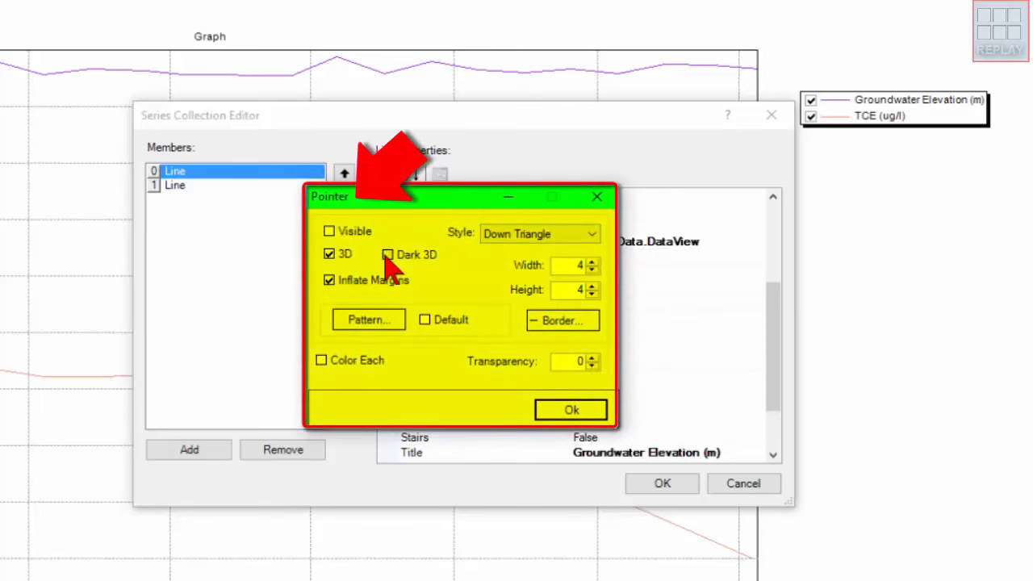
click(329, 254)
click(329, 232)
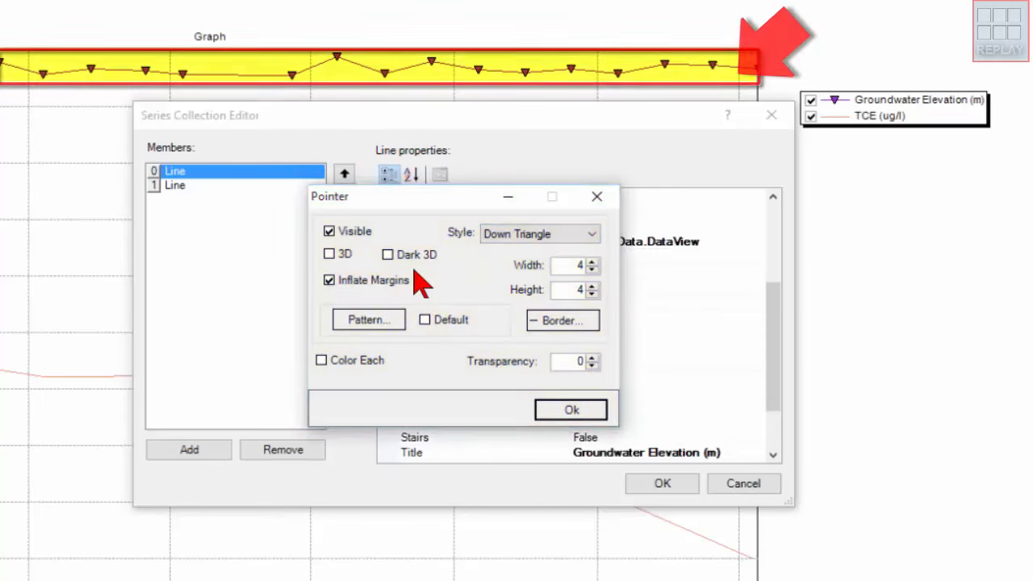
click(570, 411)
Show circle-style pointers on the TCE (ug/l) line and apply the series changes.
click(176, 190)
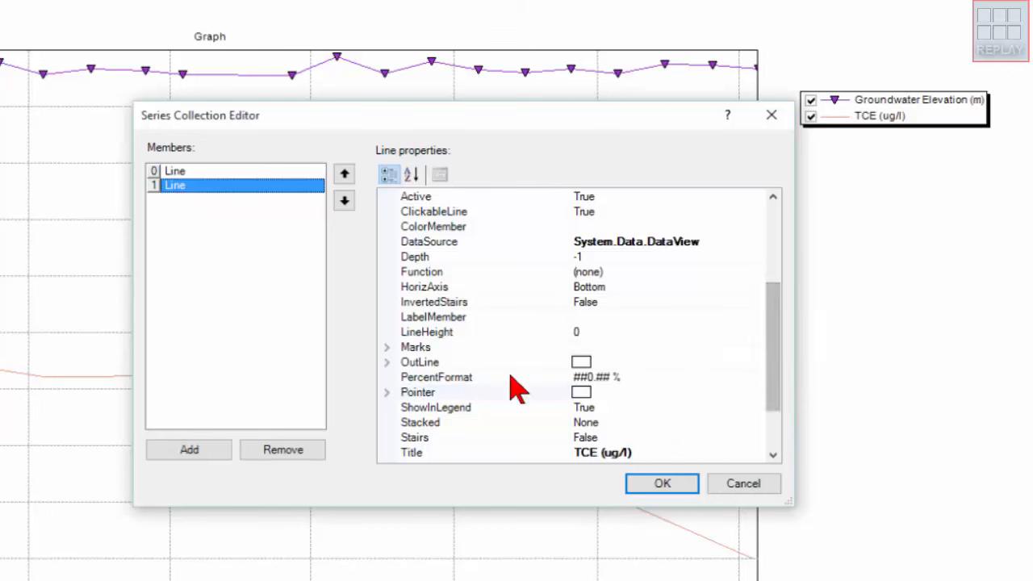
click(634, 392)
click(756, 392)
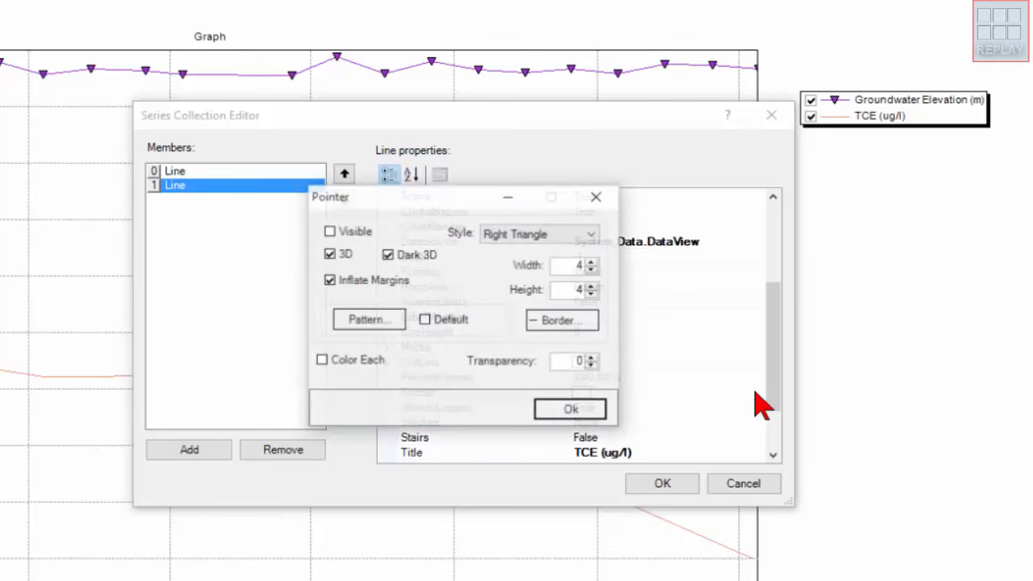
click(554, 235)
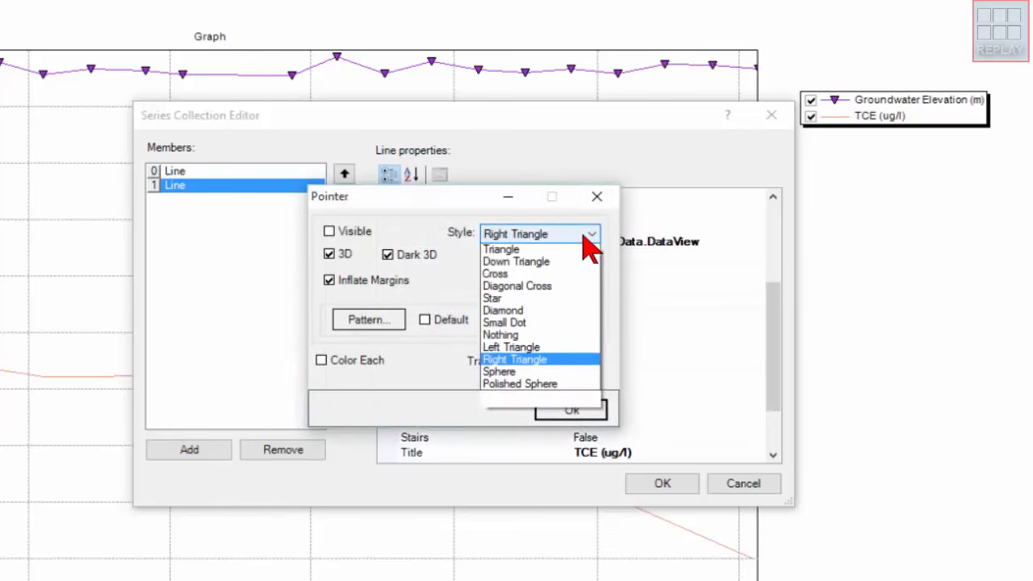
click(524, 266)
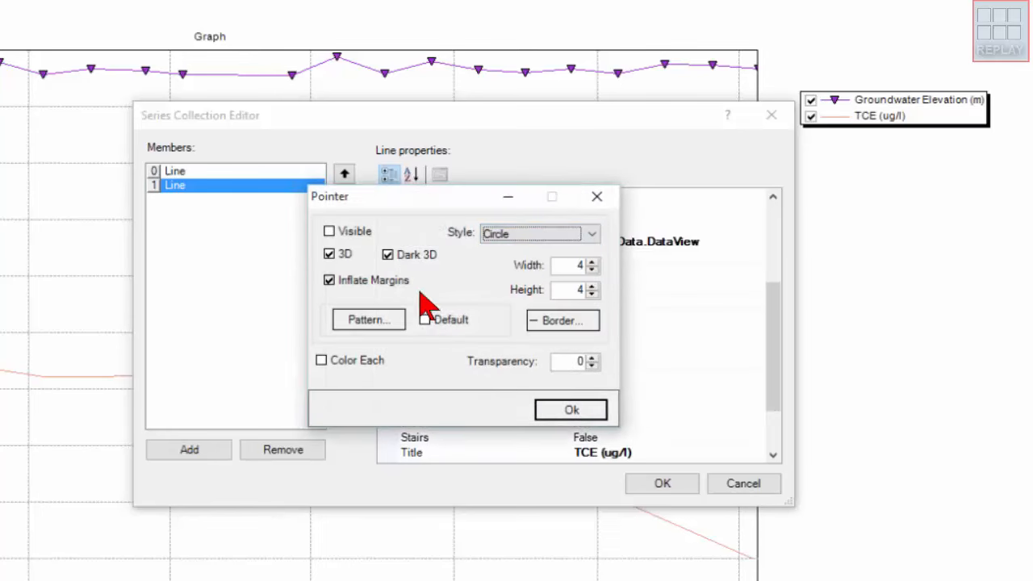
click(564, 409)
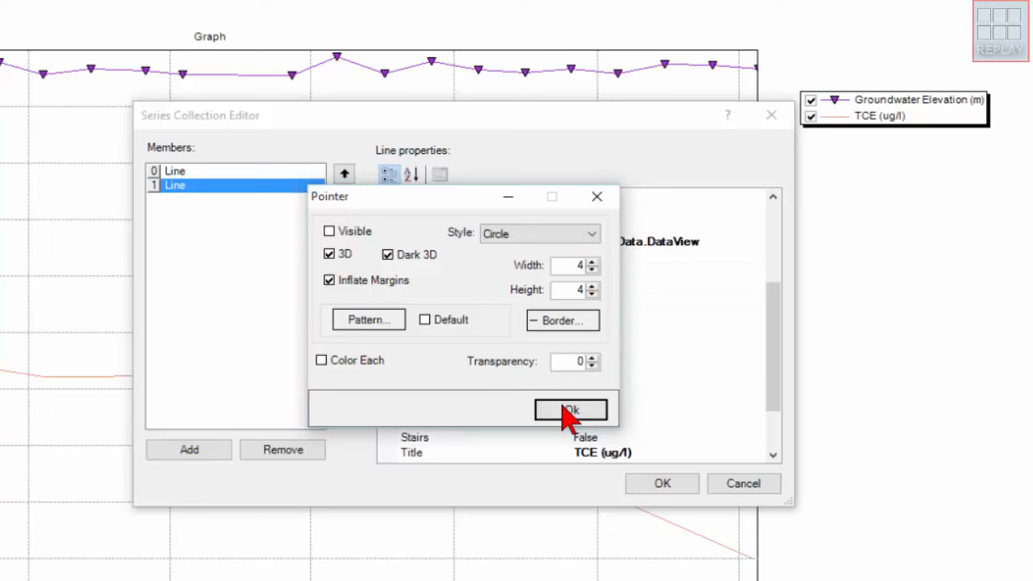
click(654, 481)
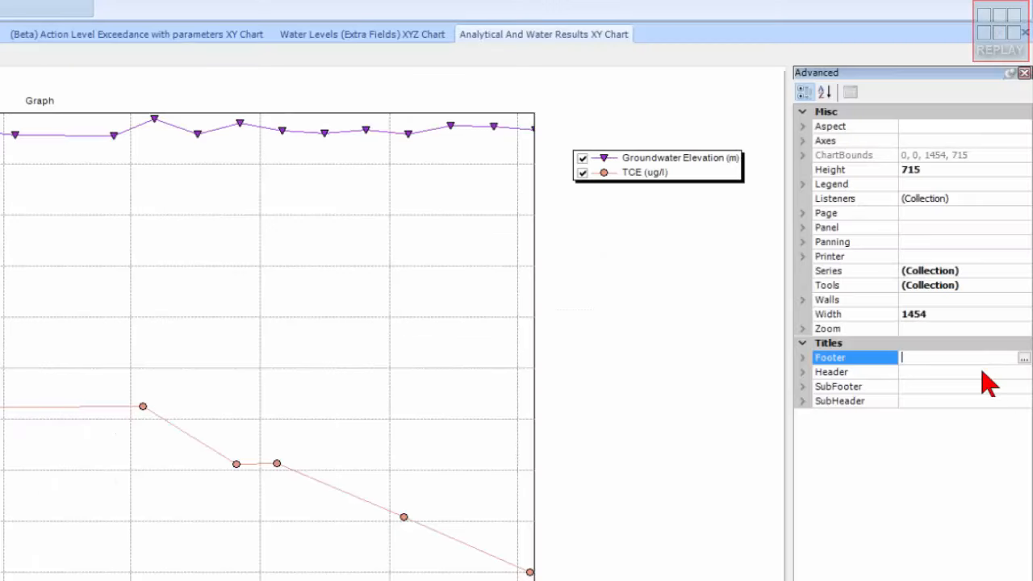
Replace the chart's header title with "Grounwater and TCE Results 2000-2002".
click(1013, 373)
click(1019, 374)
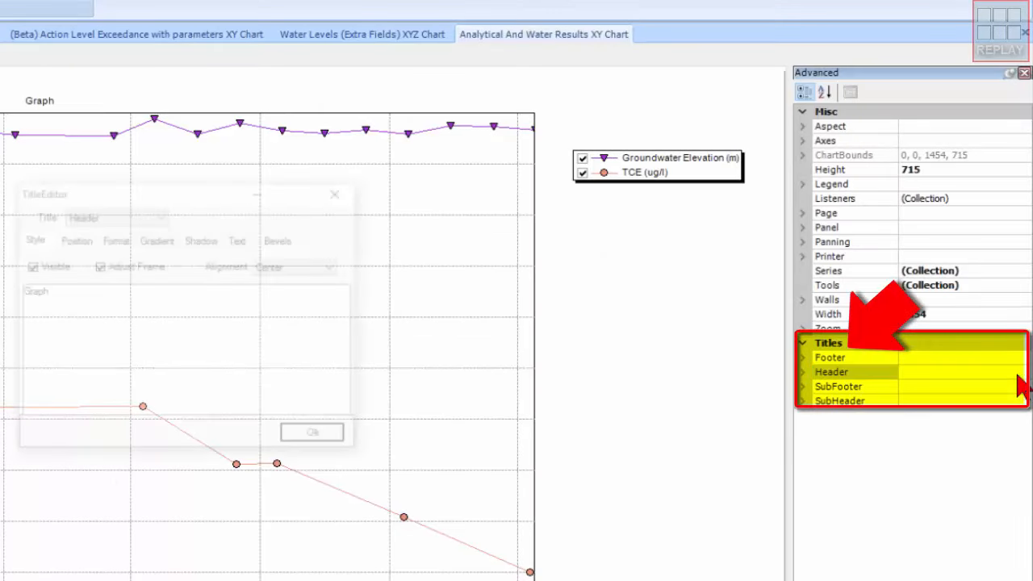
click(103, 308)
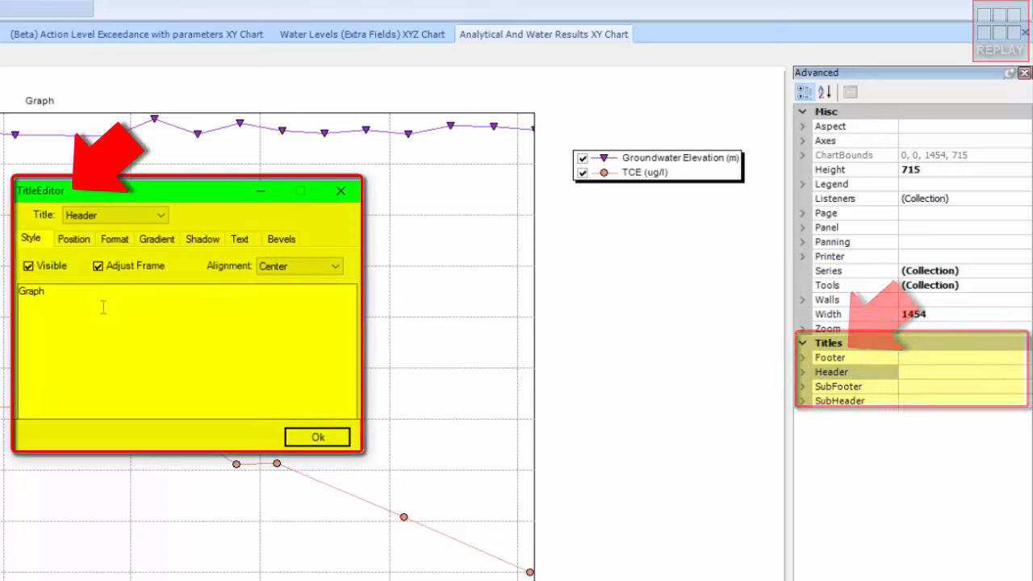
key(BackSpace)
key(BackSpace)
key(BackSpace)
key(BackSpace)
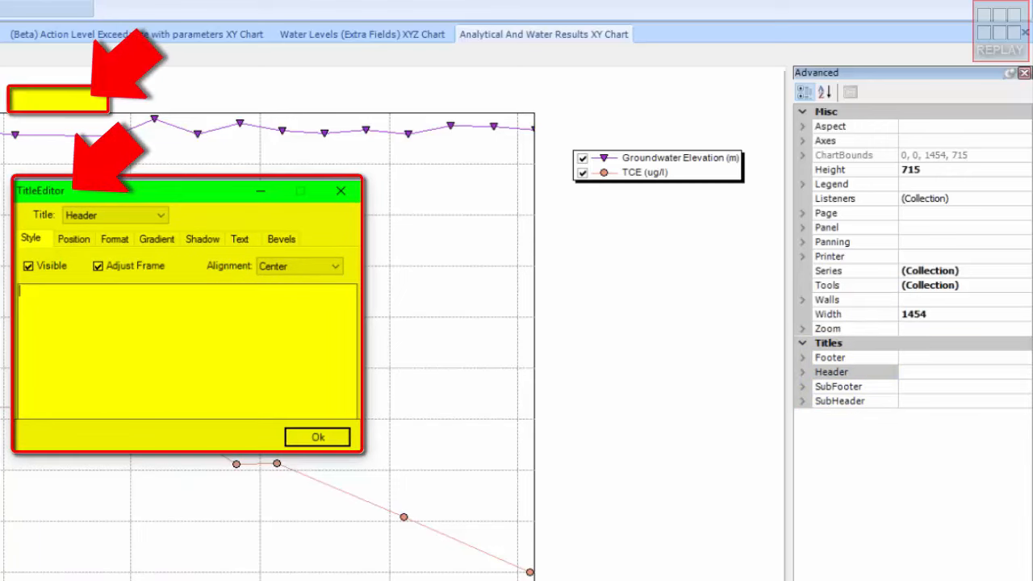
text(rounwater and )
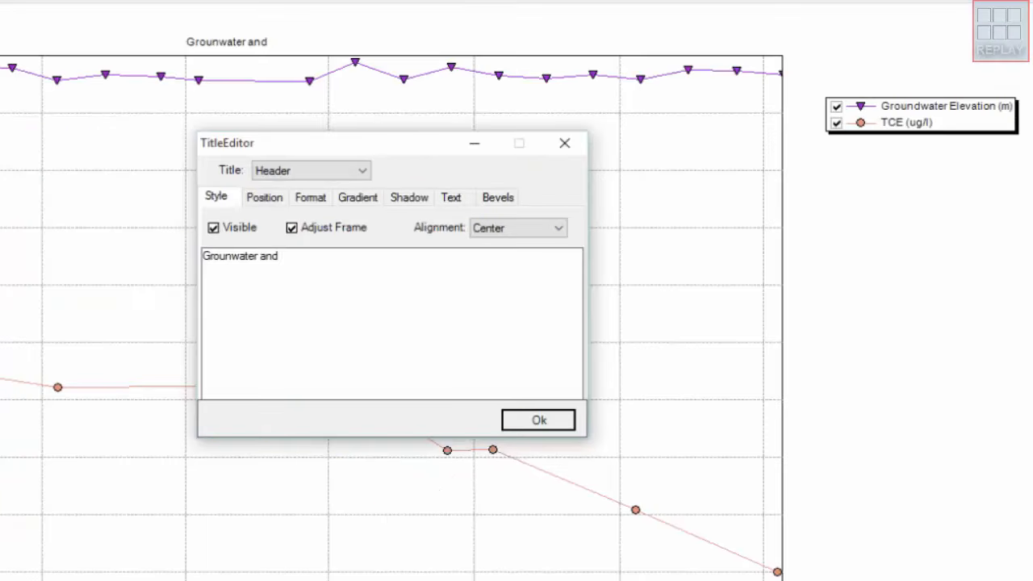
text(TCE Rsult)
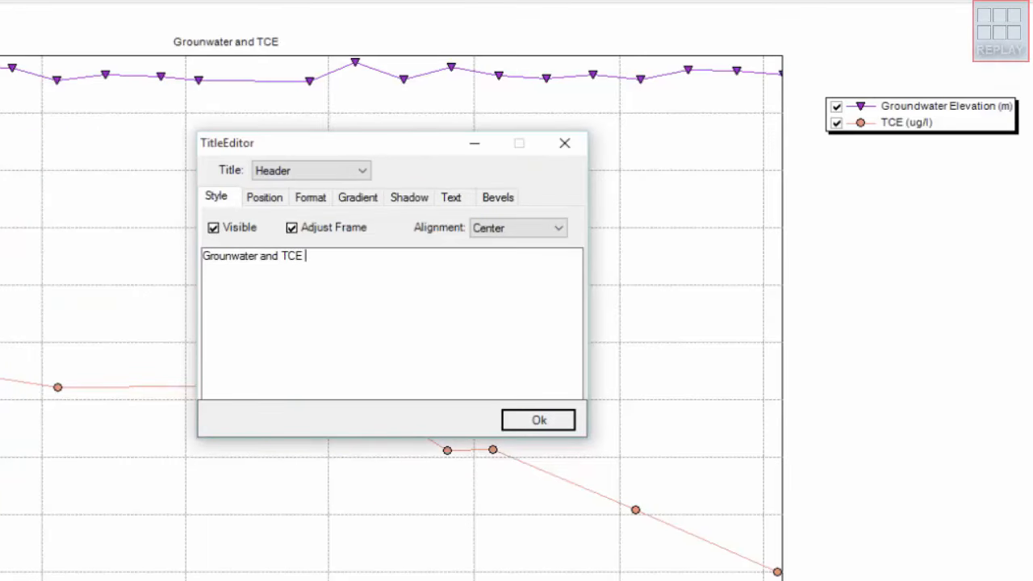
key(BackSpace)
key(BackSpace)
key(BackSpace)
key(BackSpace)
text(e)
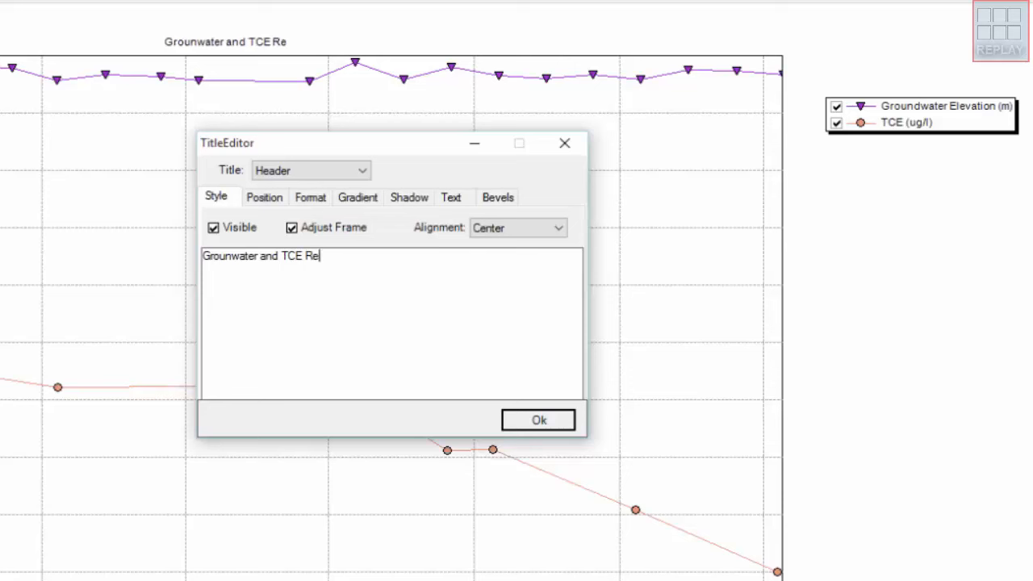
text(sults )
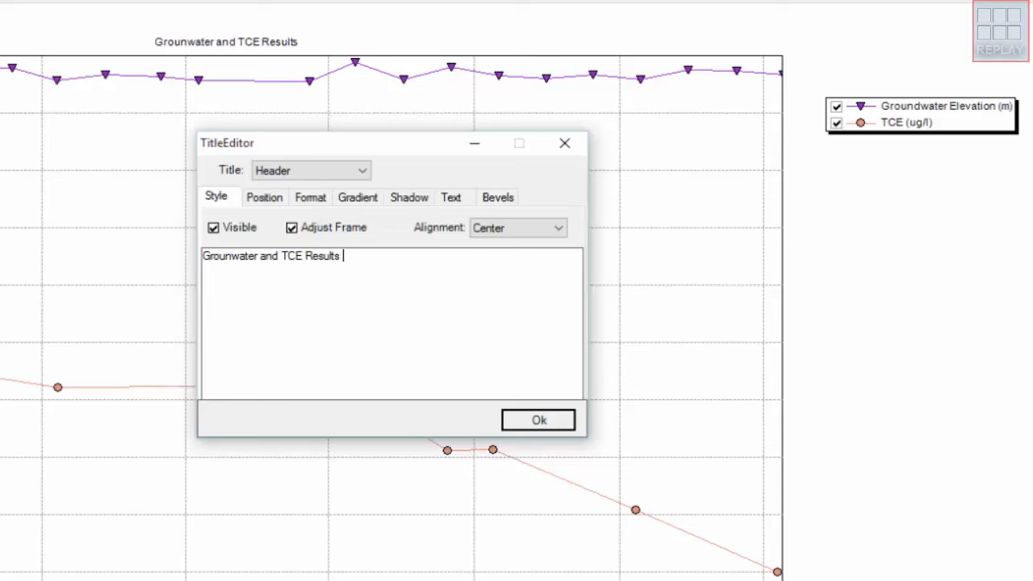
text(2000)
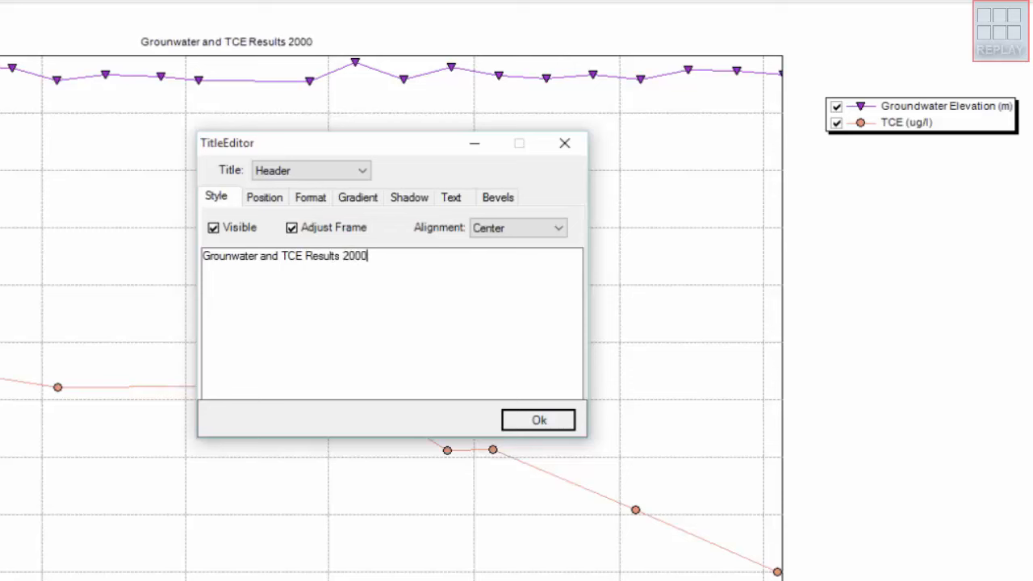
text(-2002)
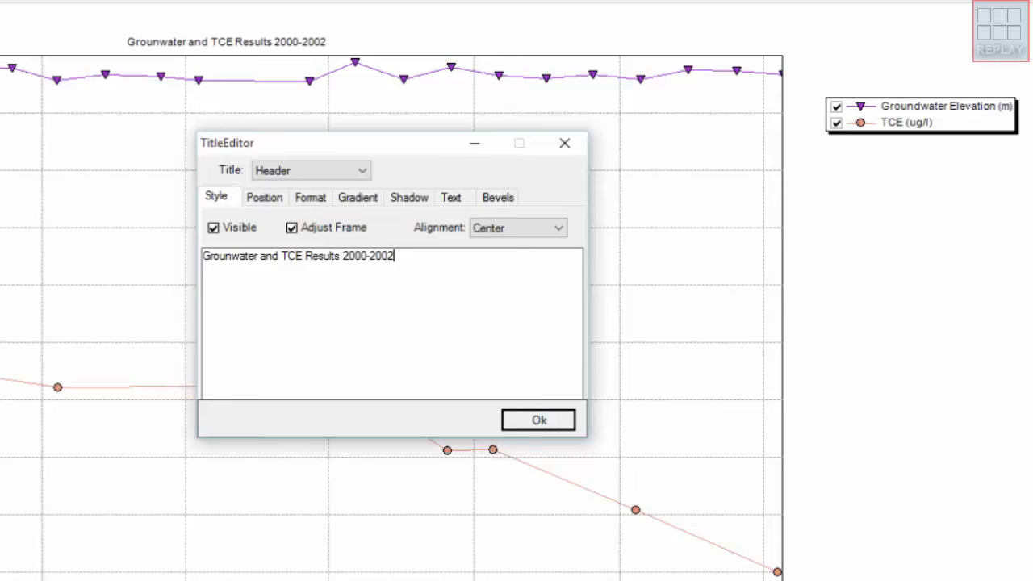
click(538, 420)
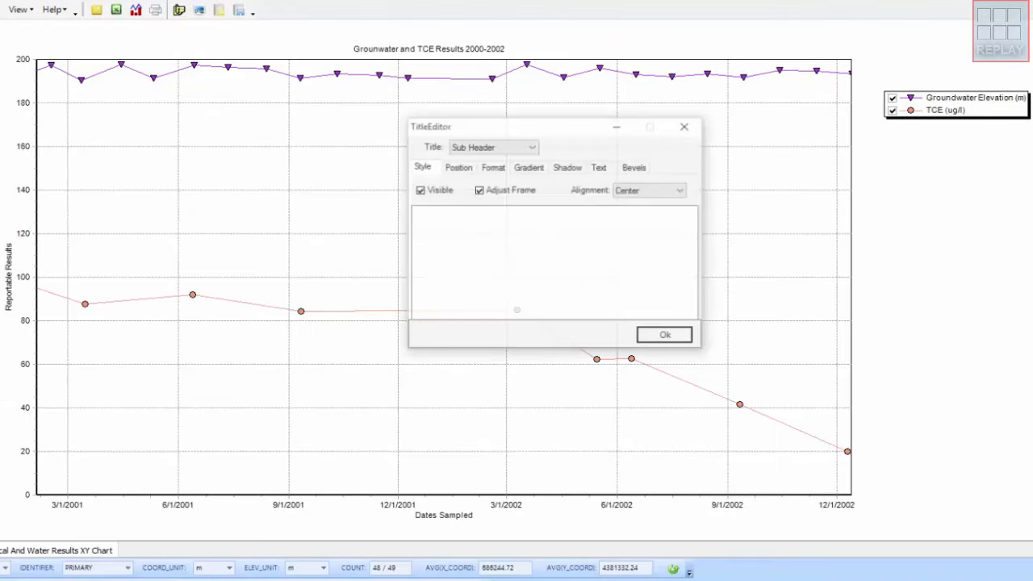
Set the chart's subheader to "for the Whitney Site".
click(544, 238)
text(f)
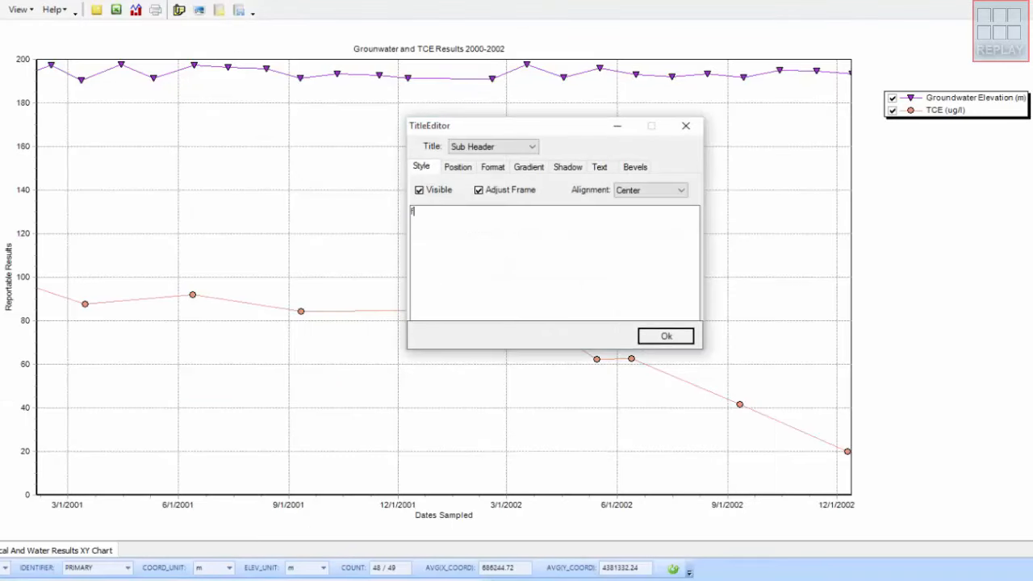
text(or the Whit)
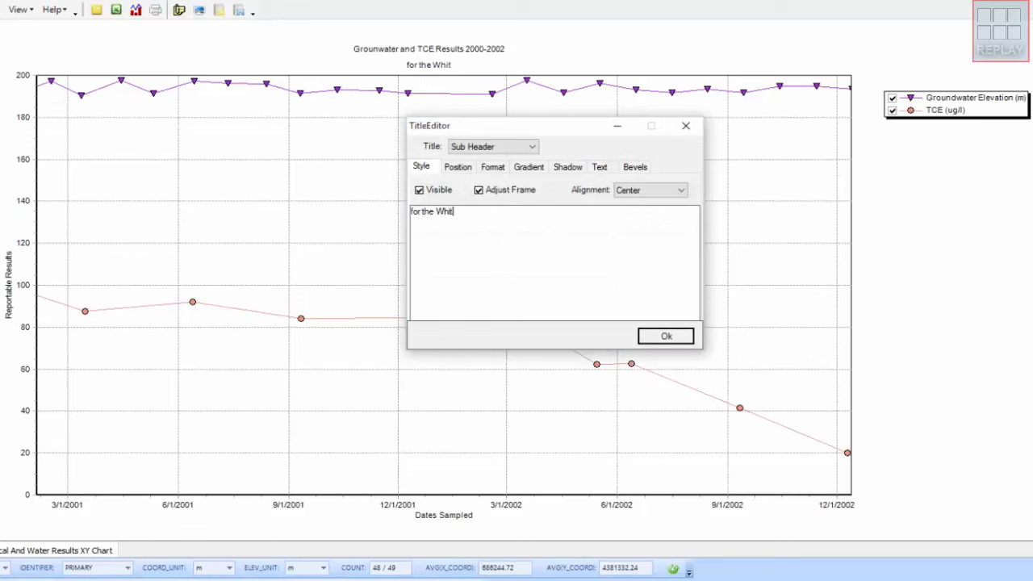
text(ney Site)
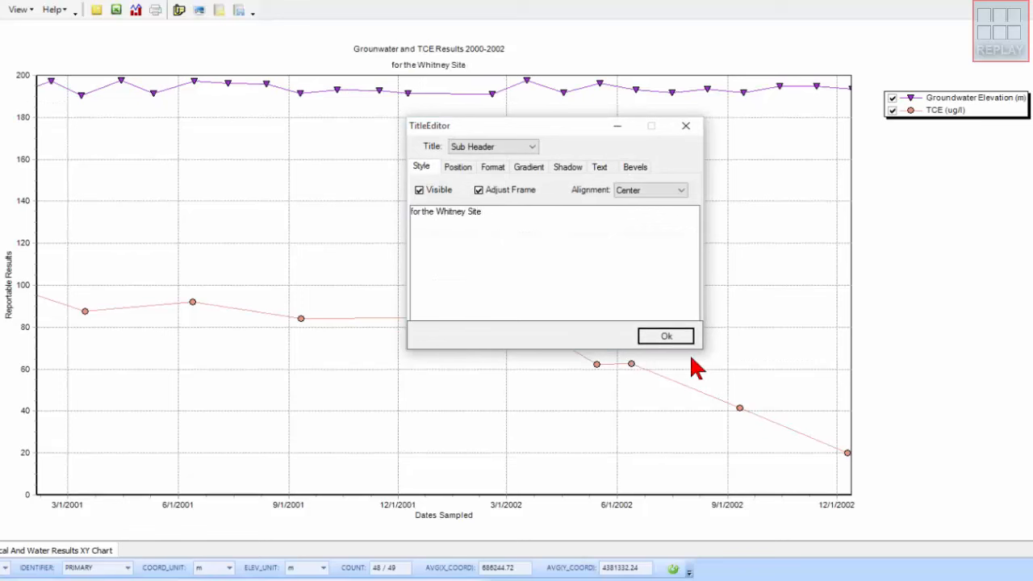
click(666, 339)
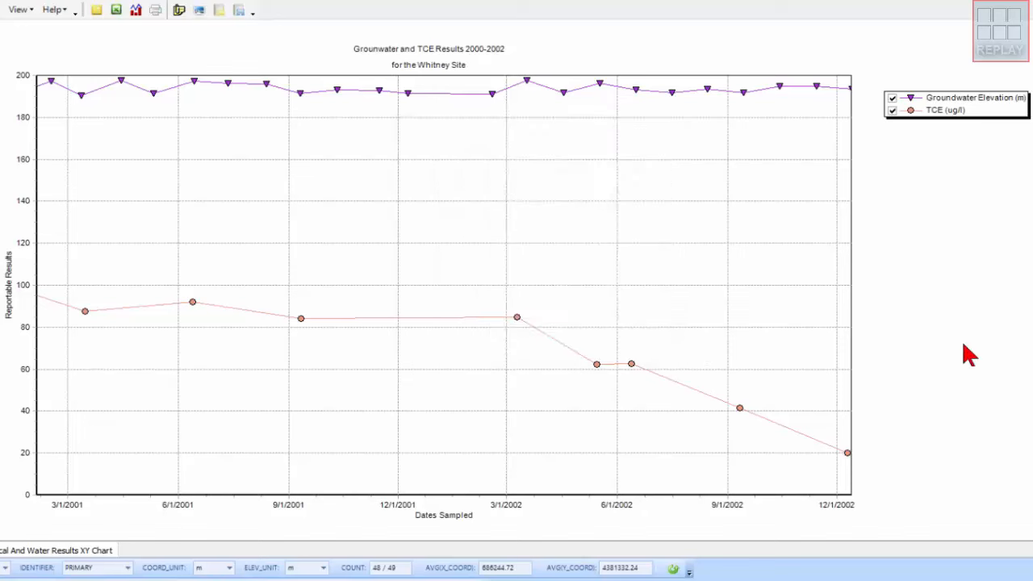